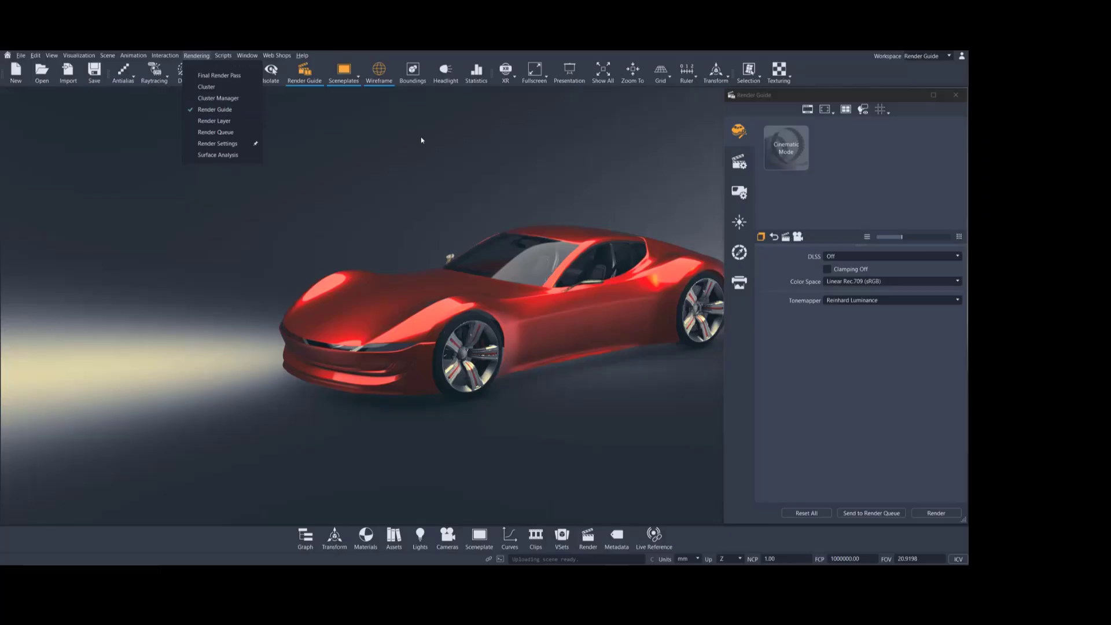
Enlarge the preset area of the Render Guide by moving its divider closer to the settings
left_click(422, 139)
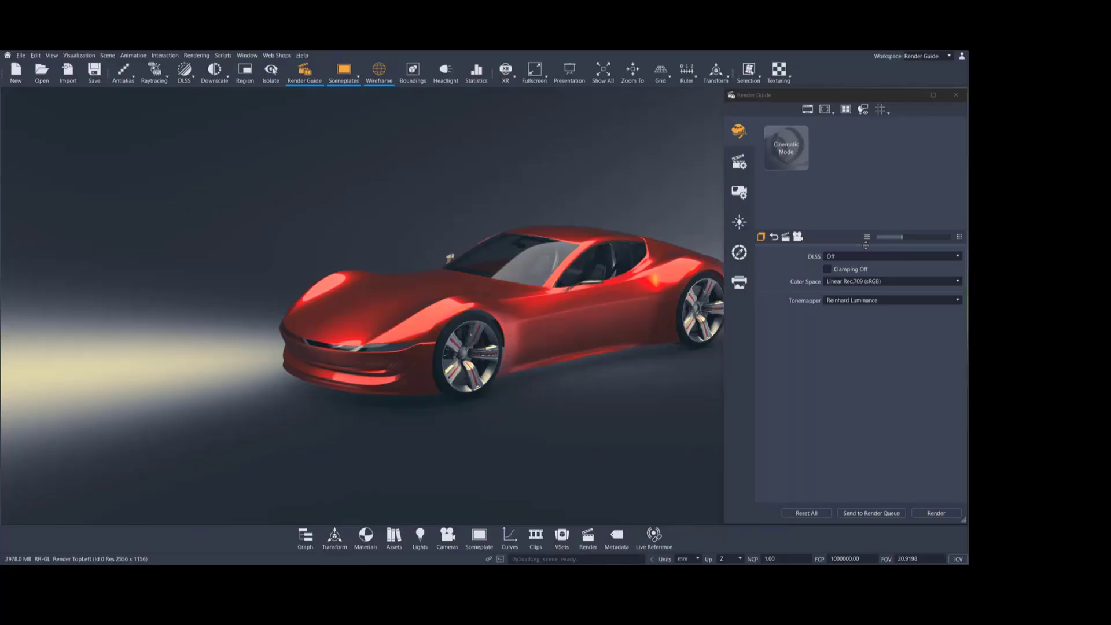
left_click_drag(872, 246, 894, 314)
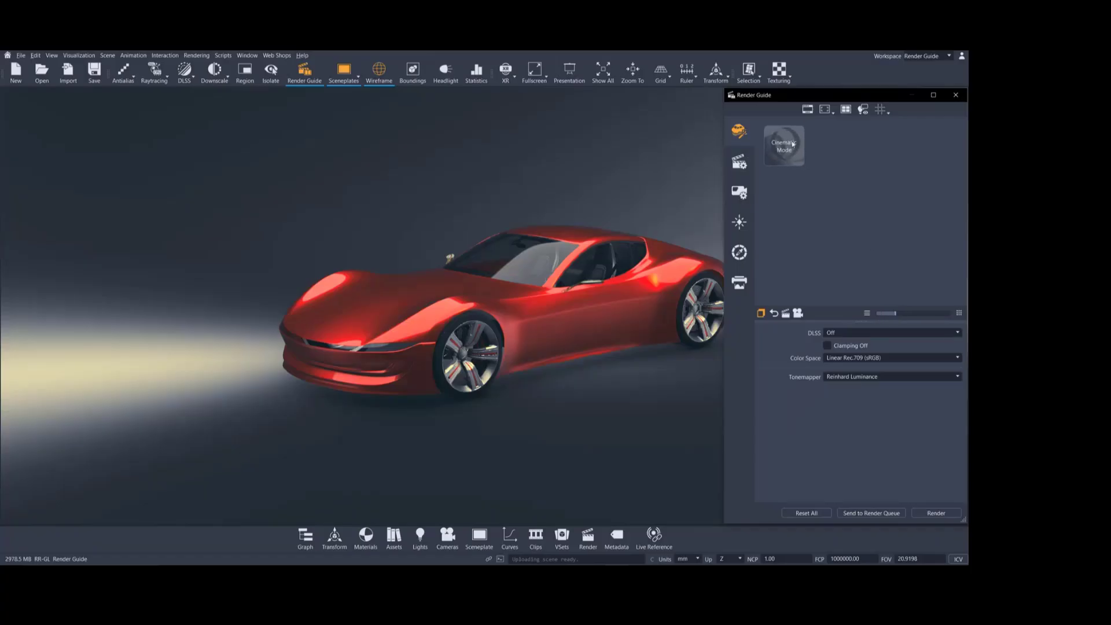
Hide the main window's toolbars and show them again from the Render Guide
left_click(808, 110)
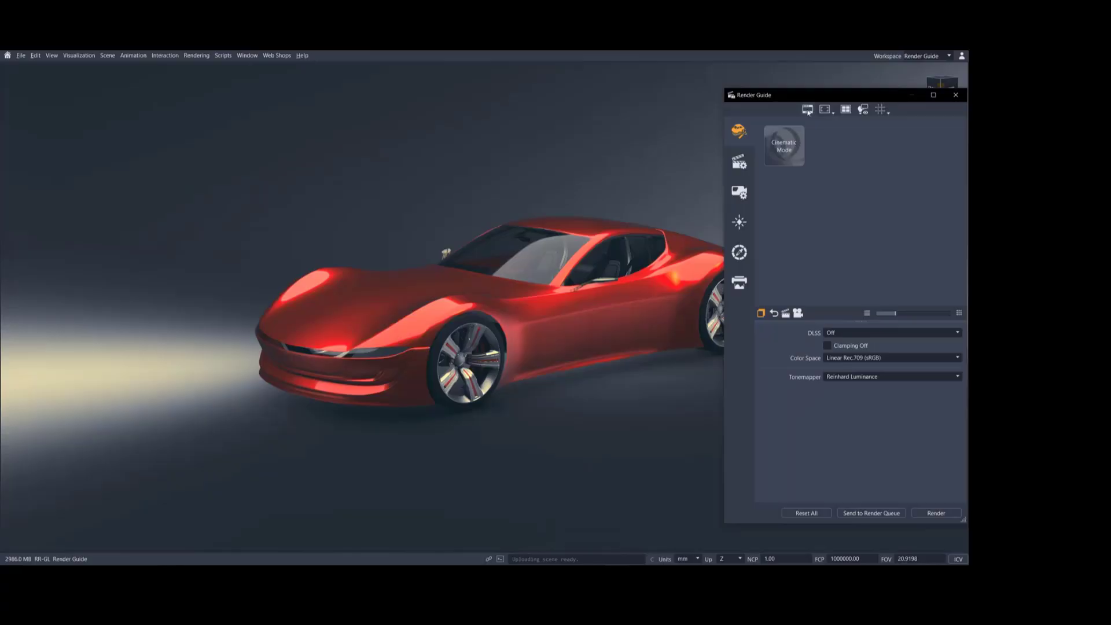
left_click(808, 109)
left_click(808, 110)
left_click(808, 110)
left_click(808, 110)
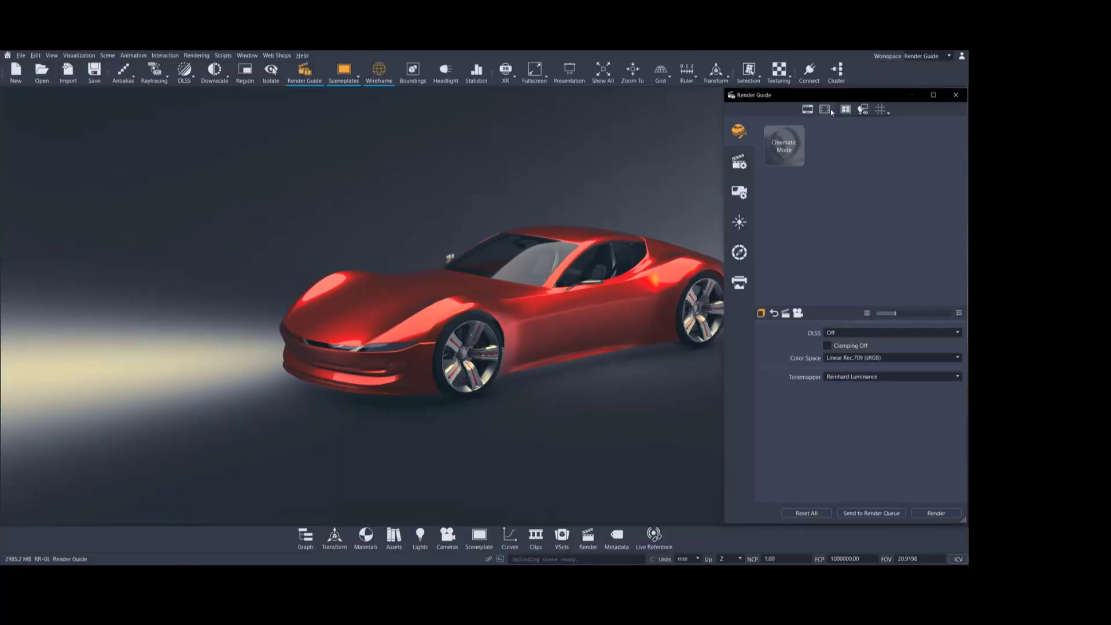
Set the render view to a 16:9 ratio and toggle the split view on and off
left_click(829, 112)
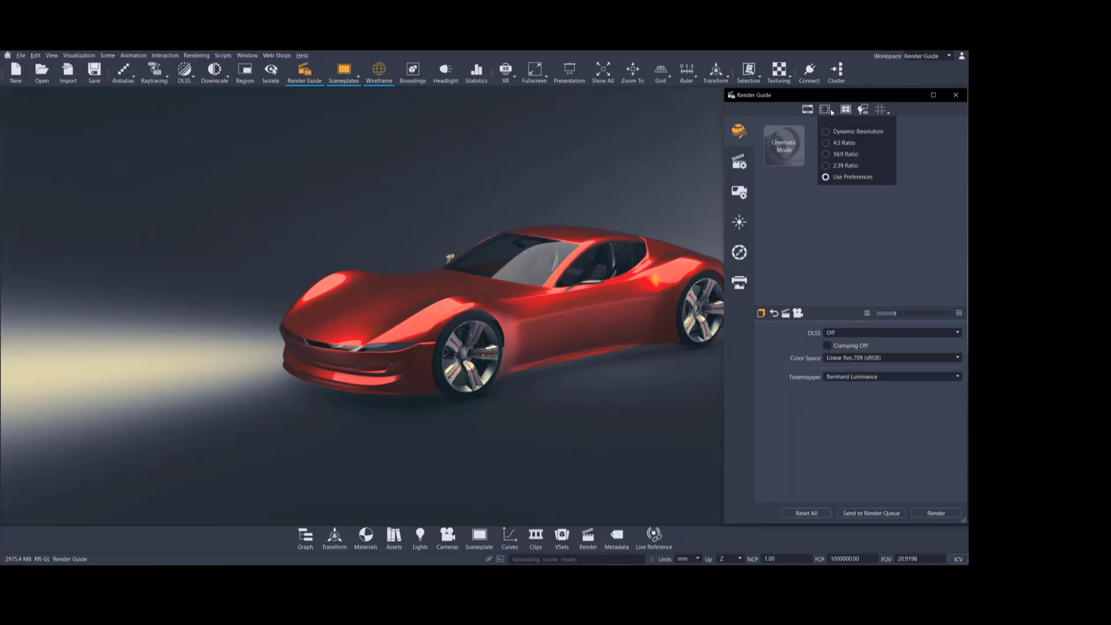
left_click(845, 154)
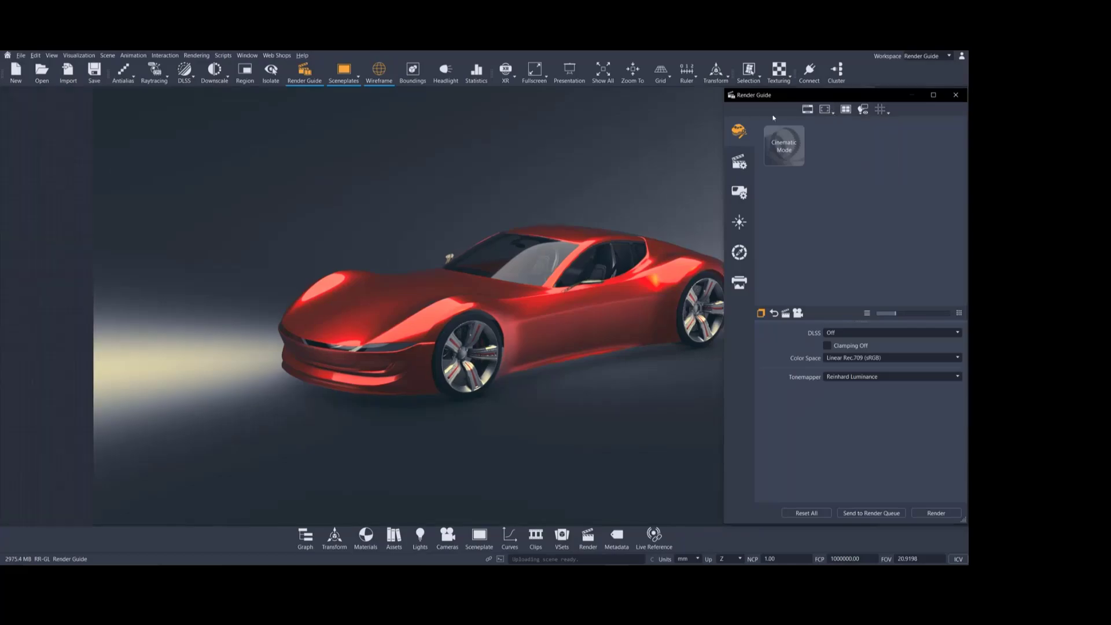
left_click(846, 110)
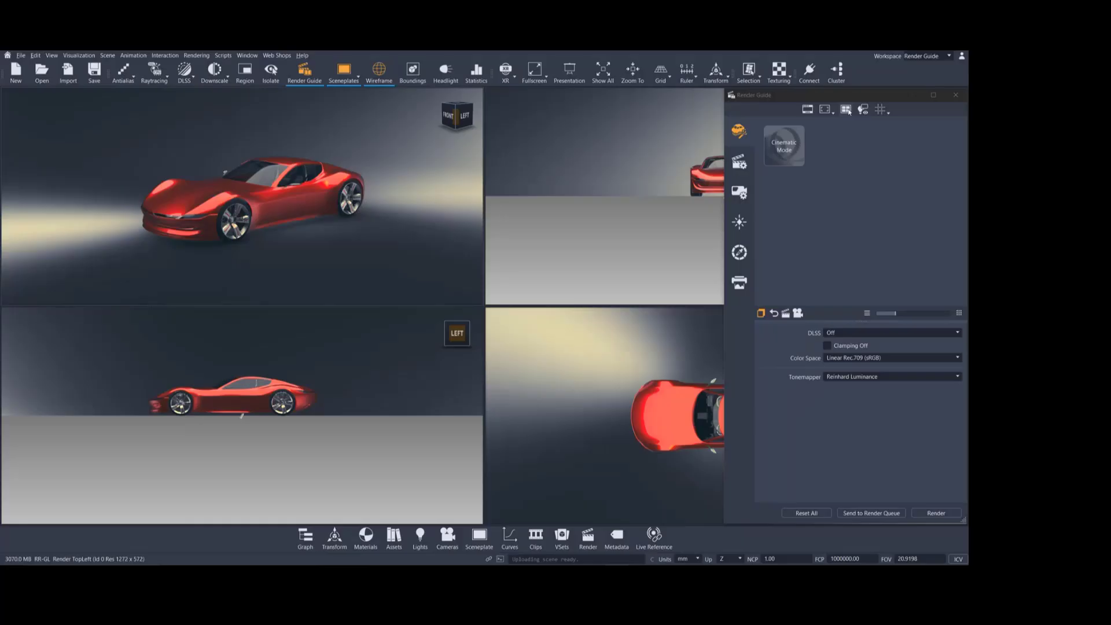
left_click(848, 111)
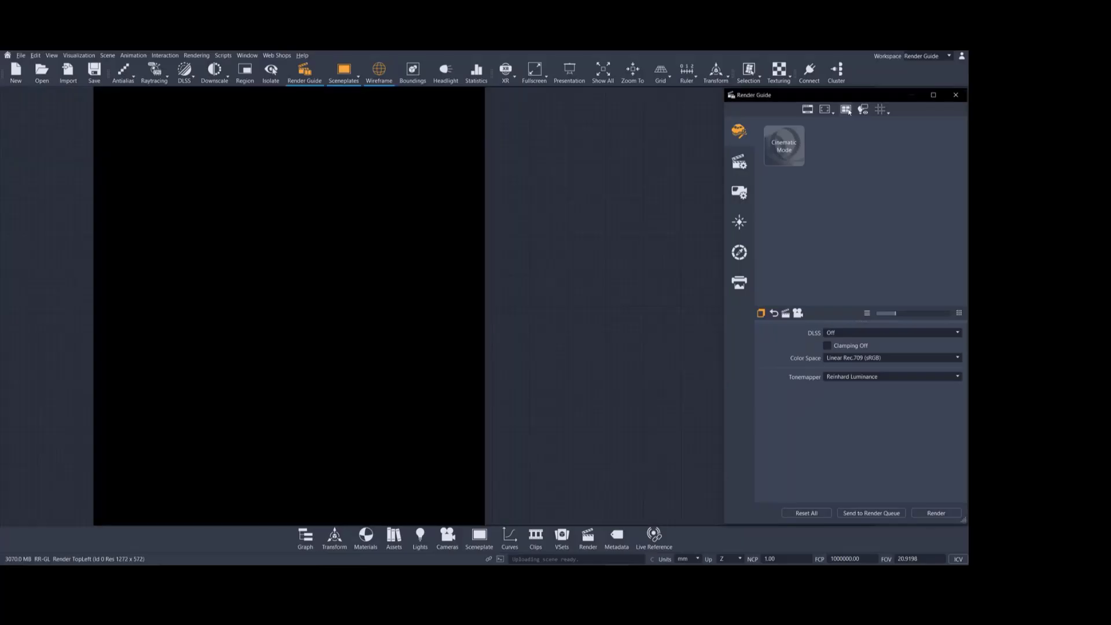
left_click(847, 111)
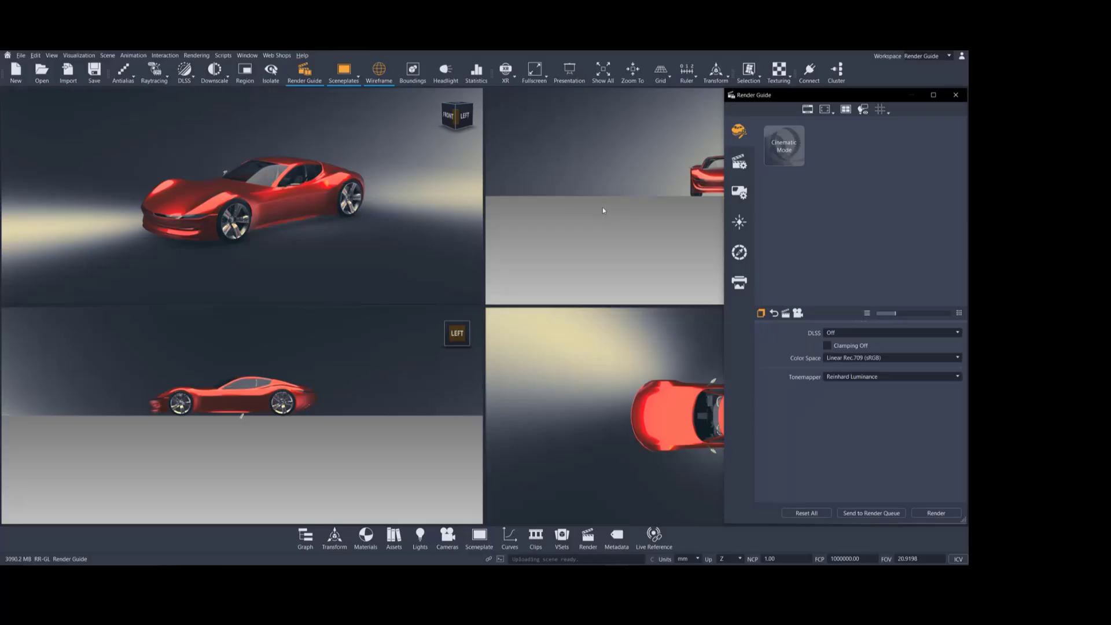
left_click(847, 111)
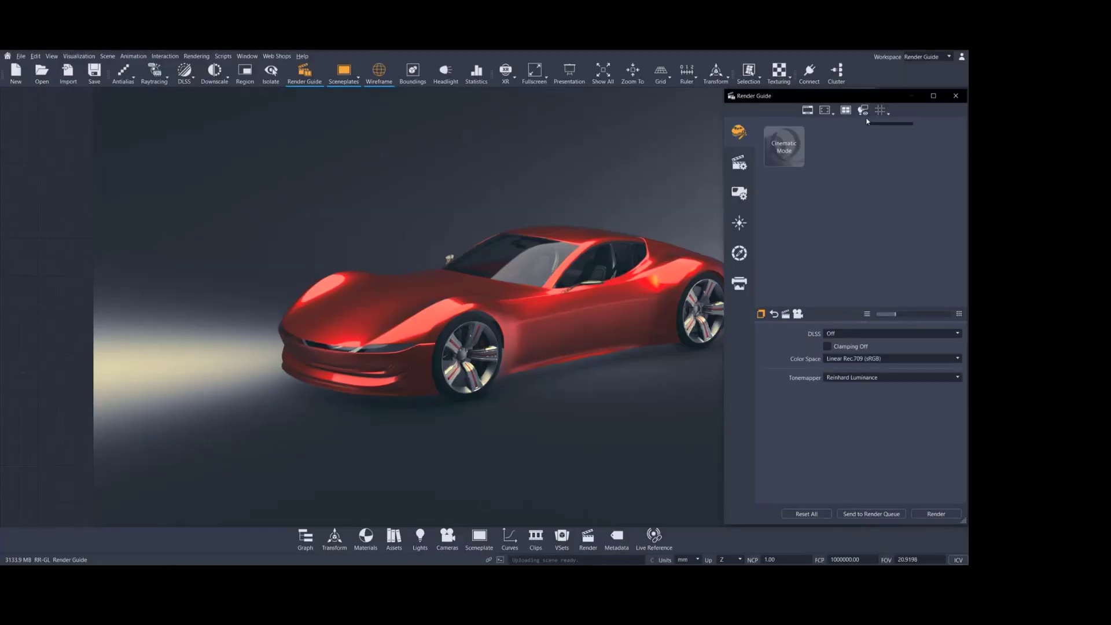
Move the Render Guide over the viewport, enable the composition guides and deselect the Golden Ratio guide
left_click_drag(868, 96, 557, 134)
mouse_move(833, 103)
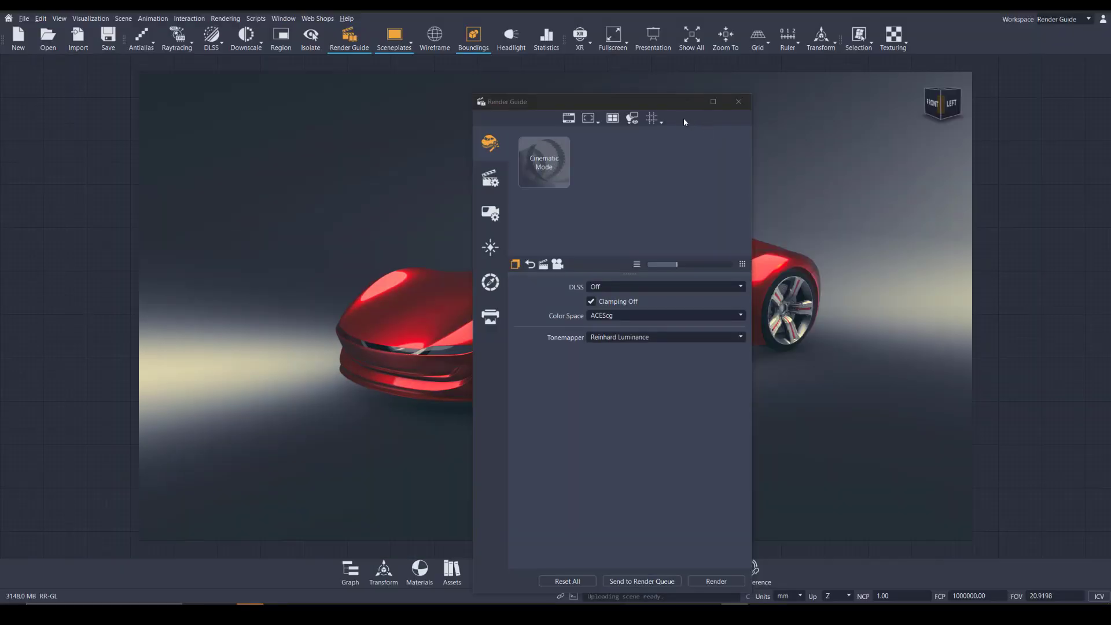
left_click(652, 118)
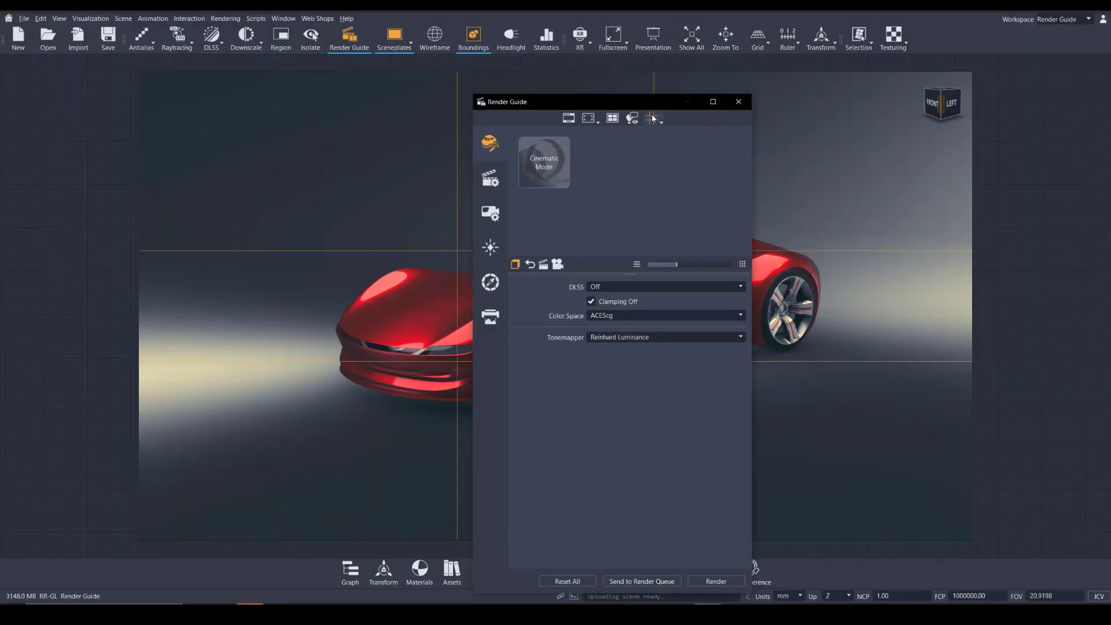
left_click(661, 123)
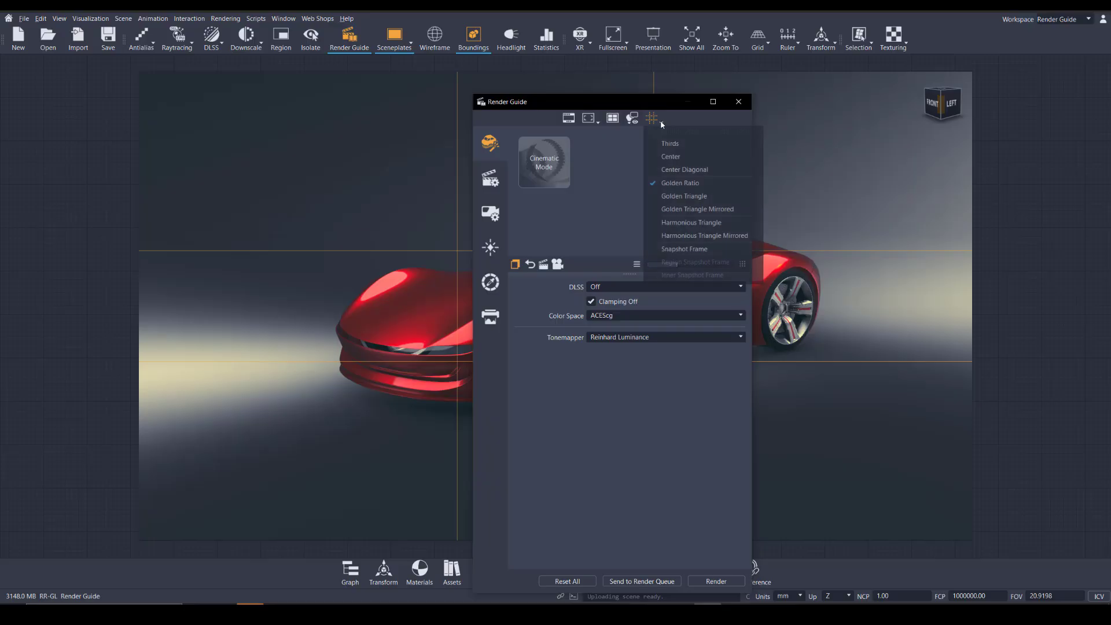
left_click(679, 183)
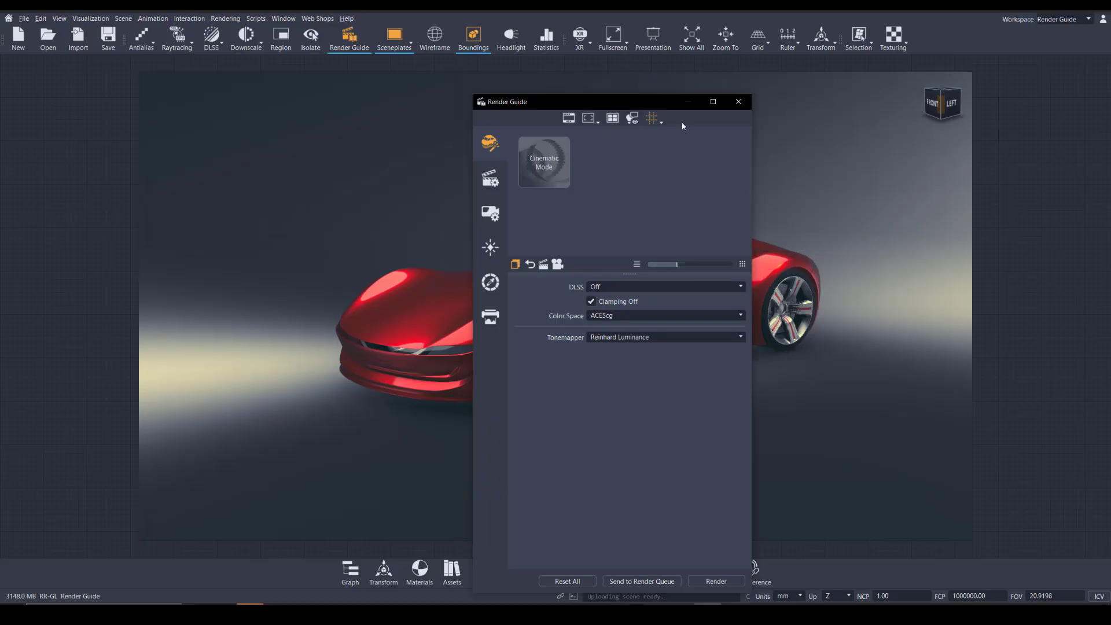
Show the Golden Triangle Mirrored composition guide and turn it off again
left_click(661, 121)
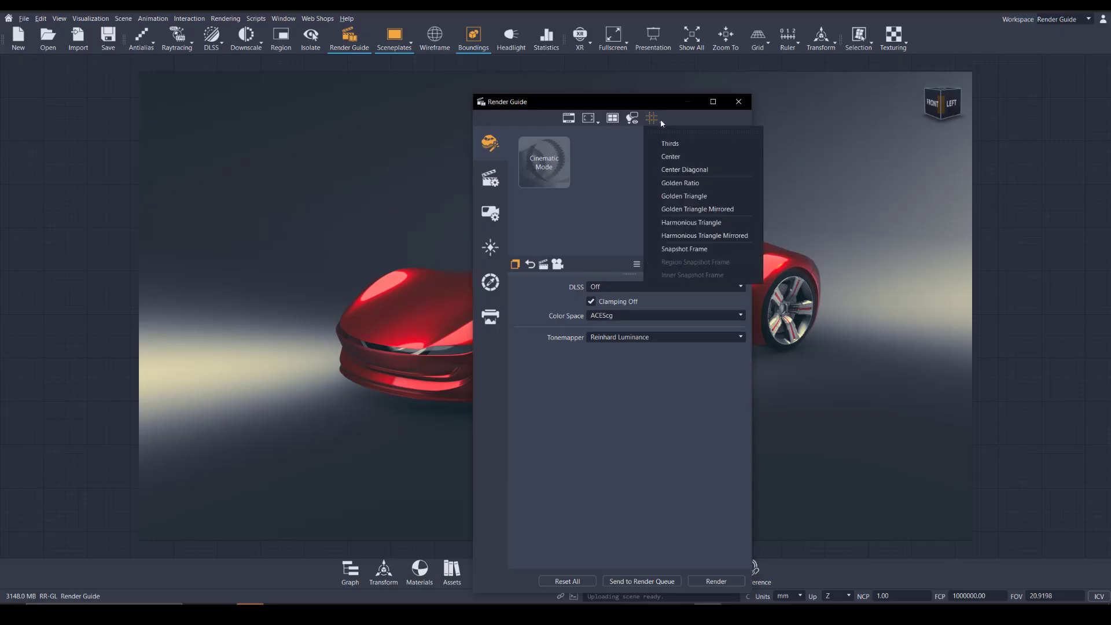
left_click(672, 210)
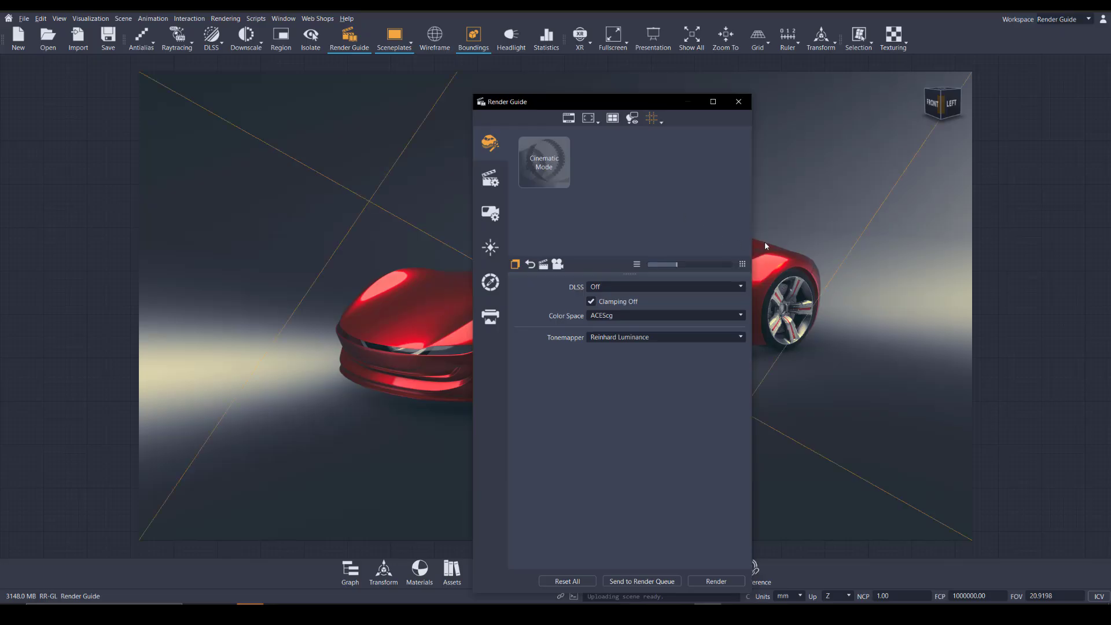
left_click(661, 120)
left_click(672, 212)
Show the Snapshot Frame guide in the viewport and open the Render Guide's image output settings
left_click(662, 123)
left_click(670, 248)
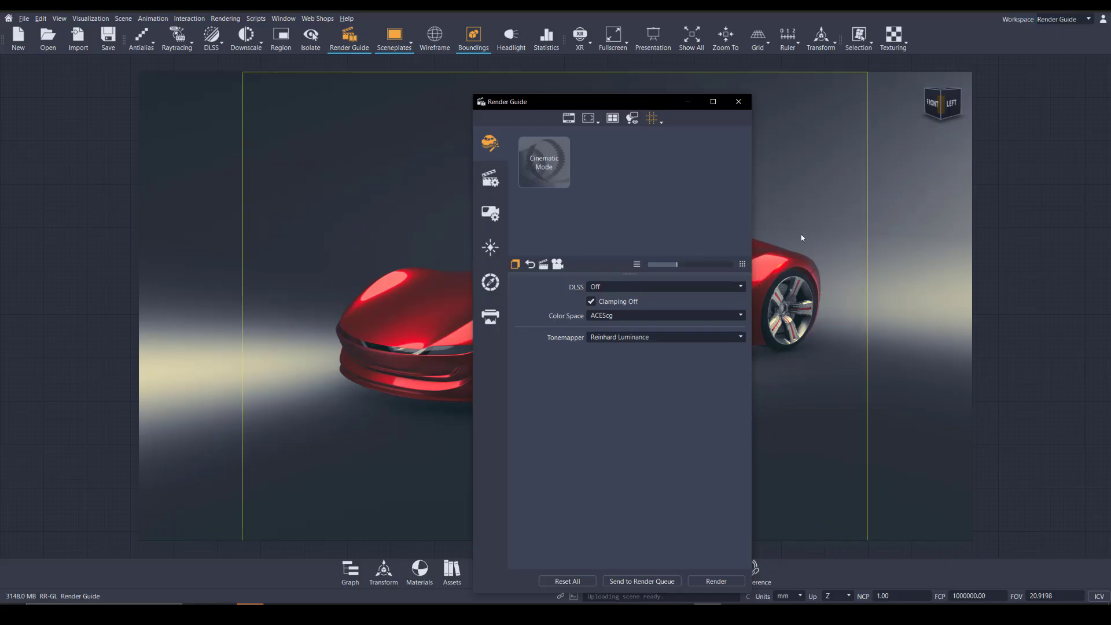
left_click(490, 316)
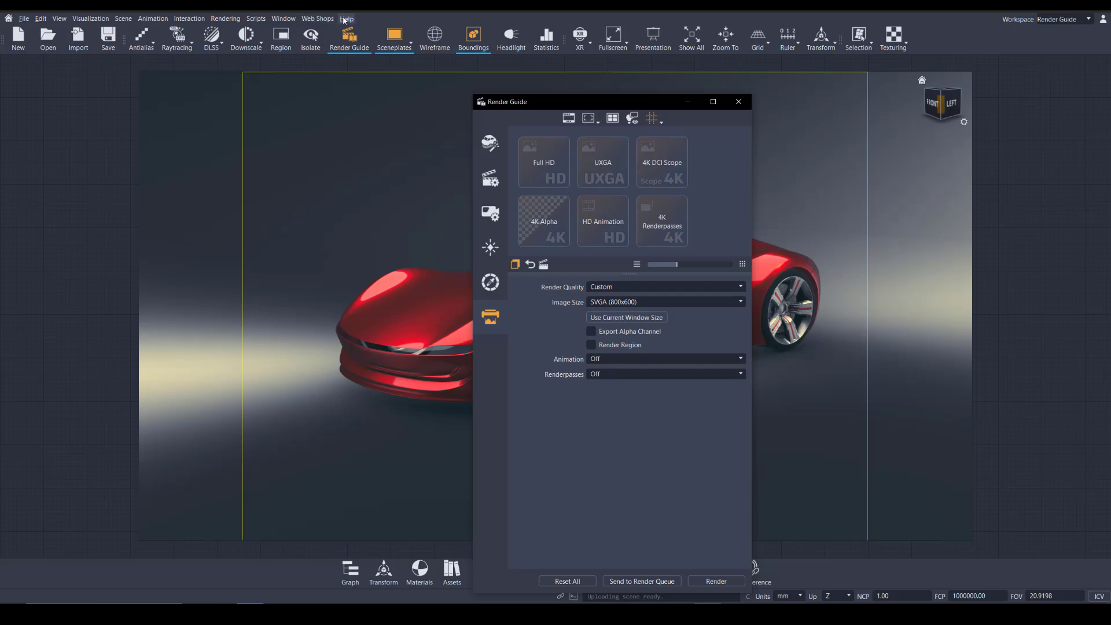
Make the render window fill the available workspace and move the Render Guide clear of the car
left_click(284, 19)
mouse_move(324, 81)
left_click(383, 81)
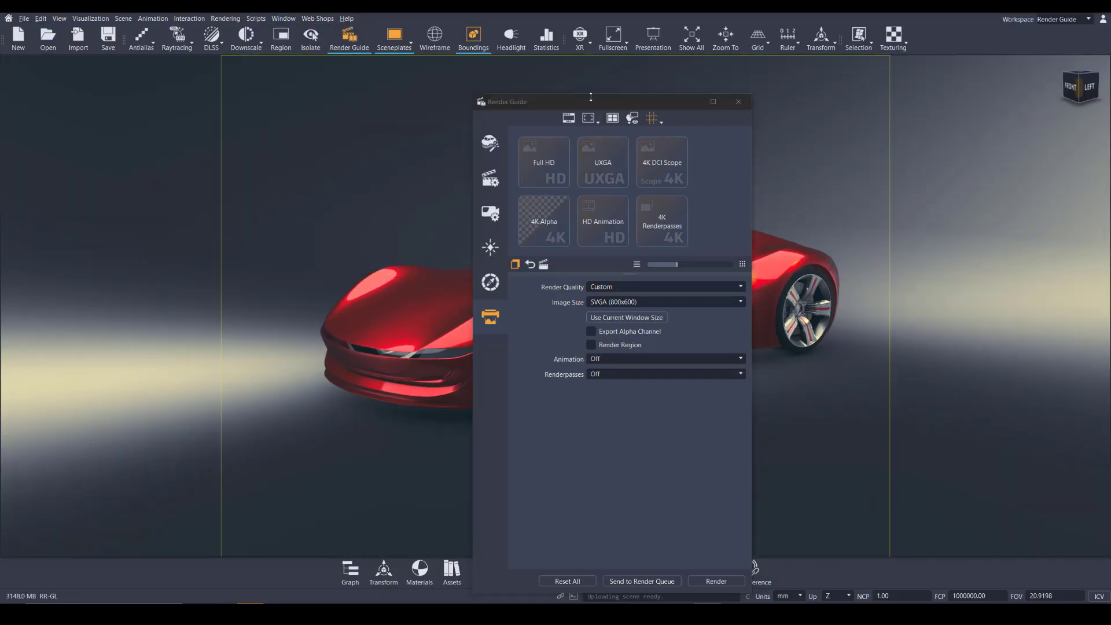
left_click_drag(555, 103, 1016, 173)
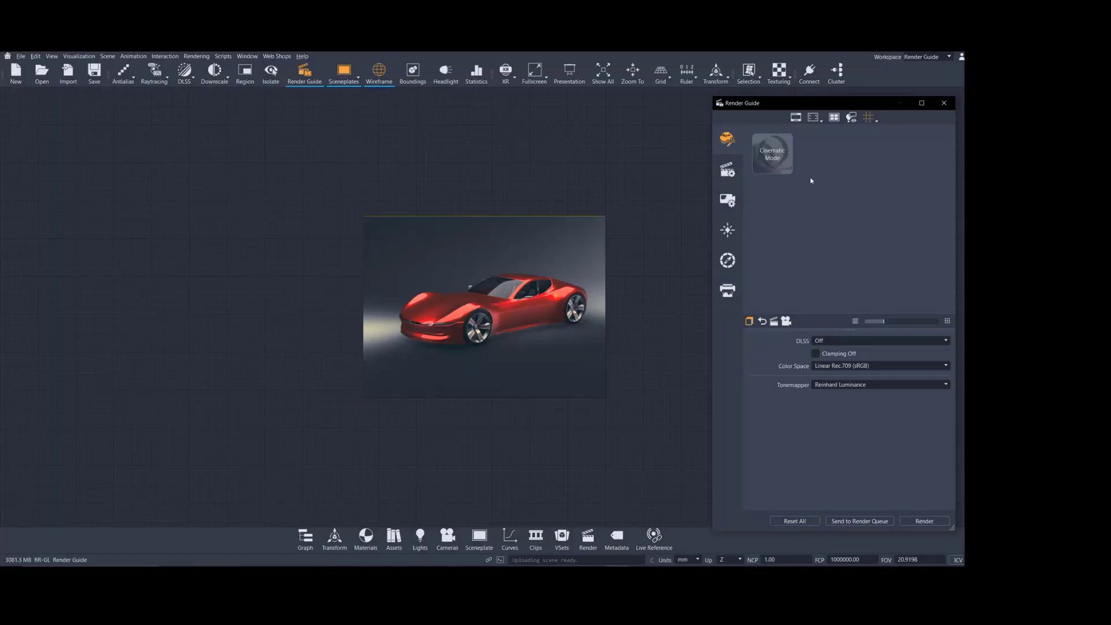
Apply the Cinematic Mode preset and change the render window to a larger widescreen size
left_click(777, 158)
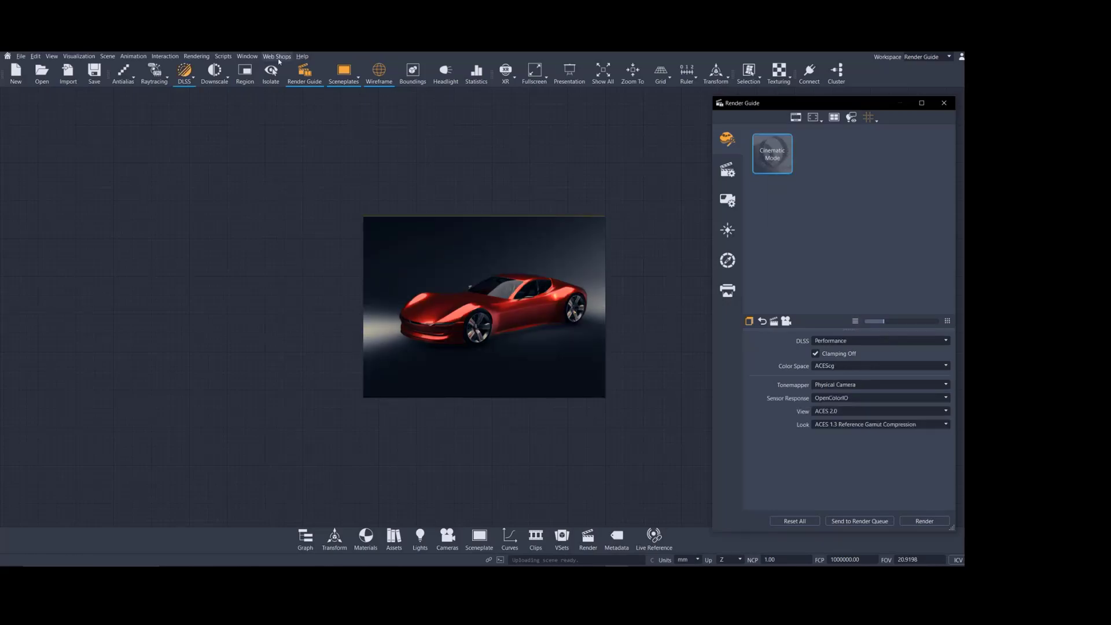
left_click(259, 58)
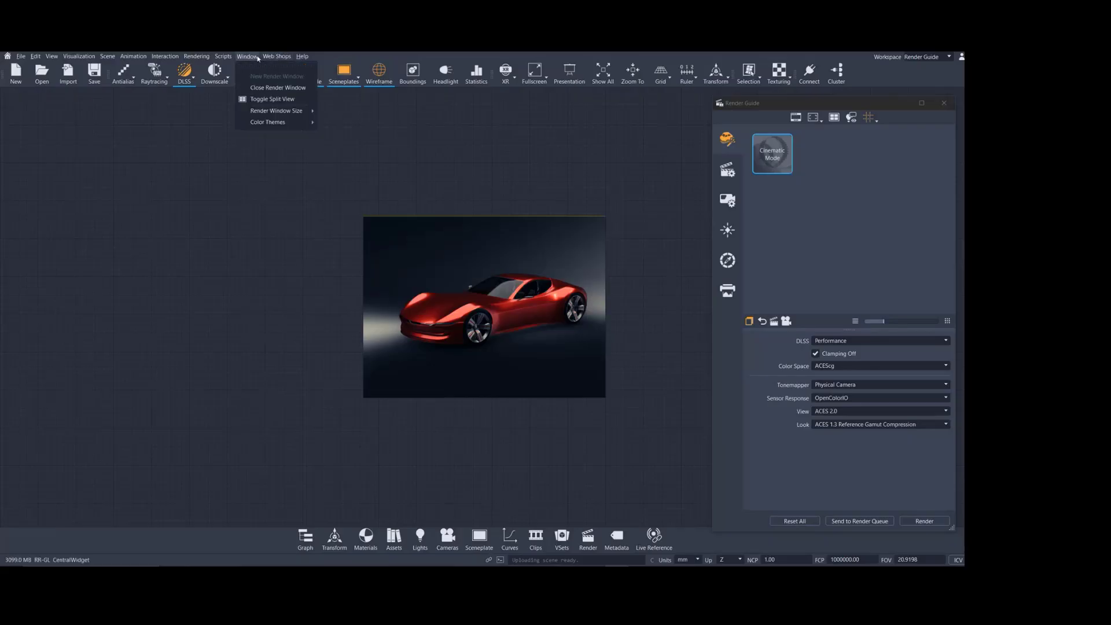
mouse_move(278, 111)
left_click(347, 247)
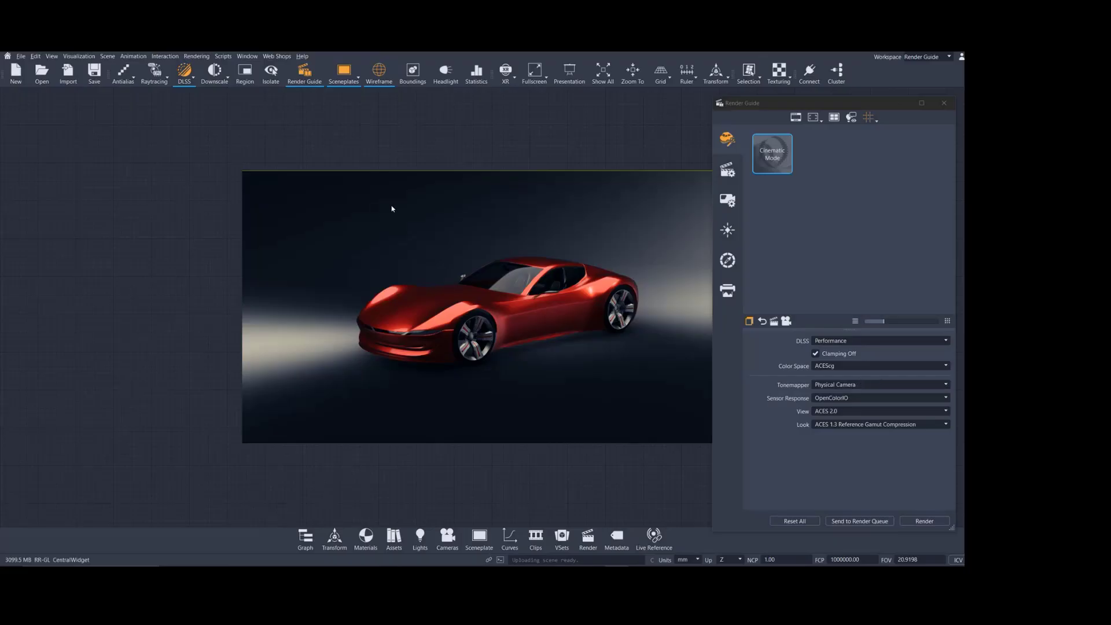
Try the Luminance and Reinhard Luminance tonemappers, with DLSS kept at Performance and the color space at ACEScg
left_click(859, 387)
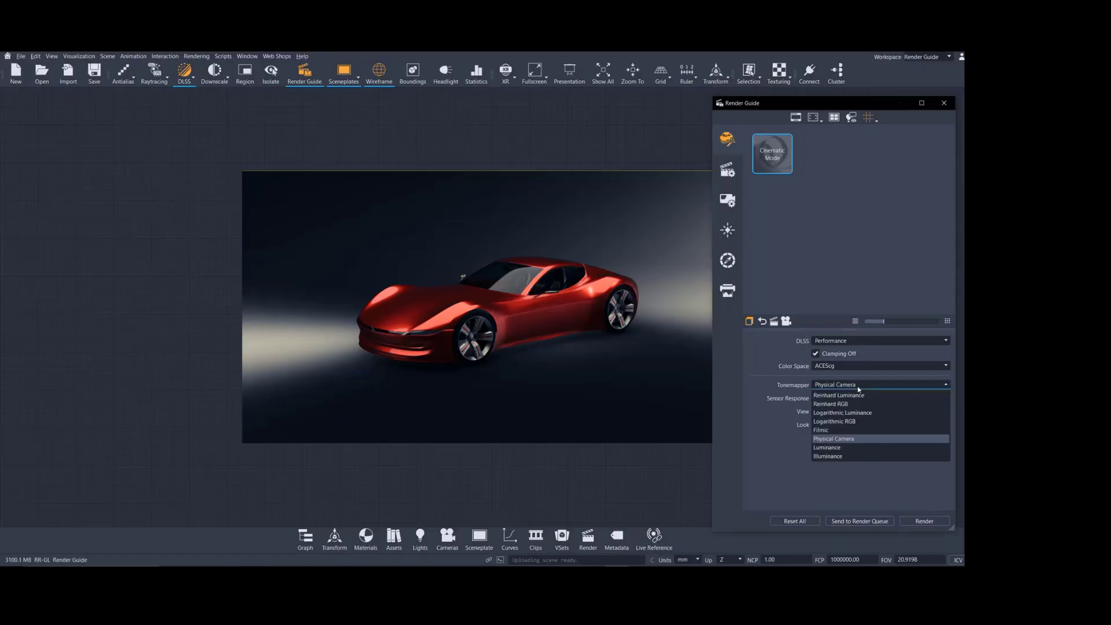
left_click(848, 447)
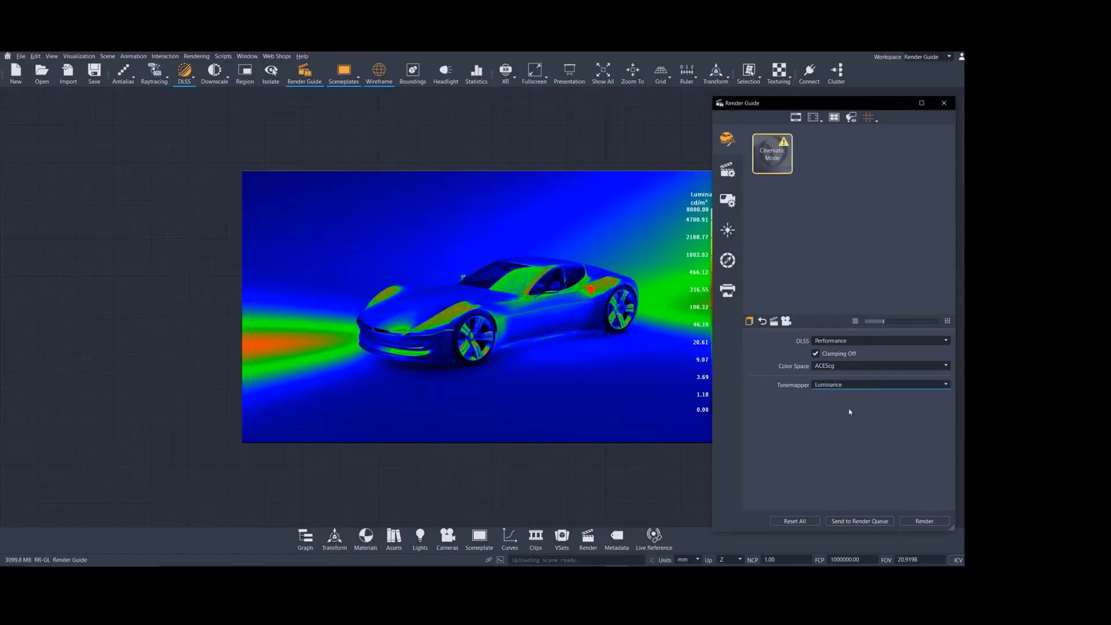
left_click(844, 343)
left_click(838, 377)
left_click(842, 367)
left_click(826, 385)
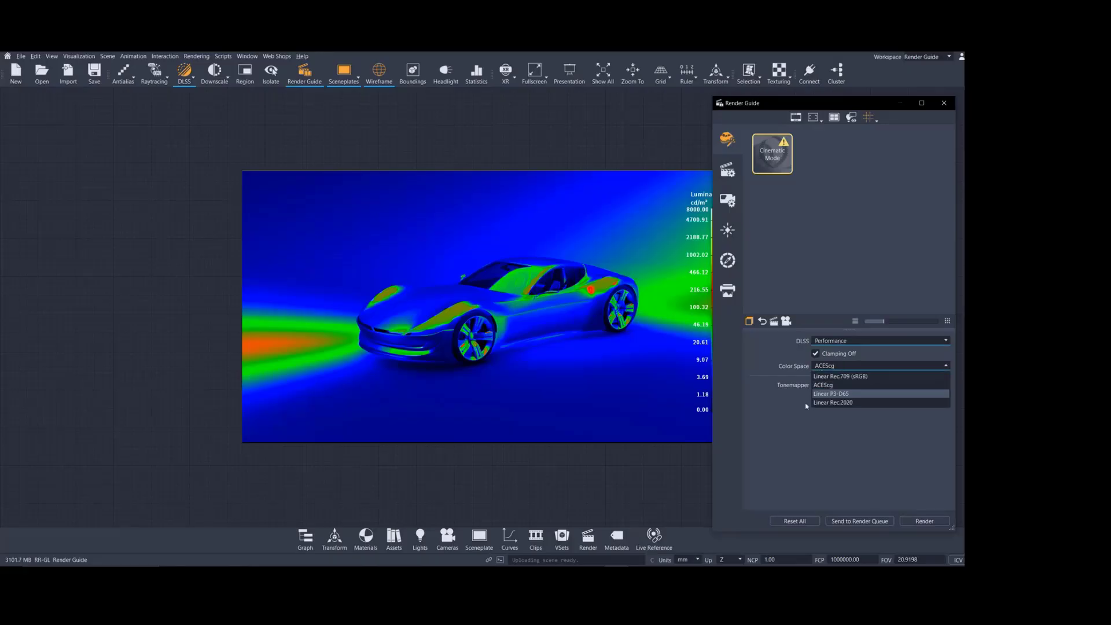
left_click(829, 384)
left_click(831, 398)
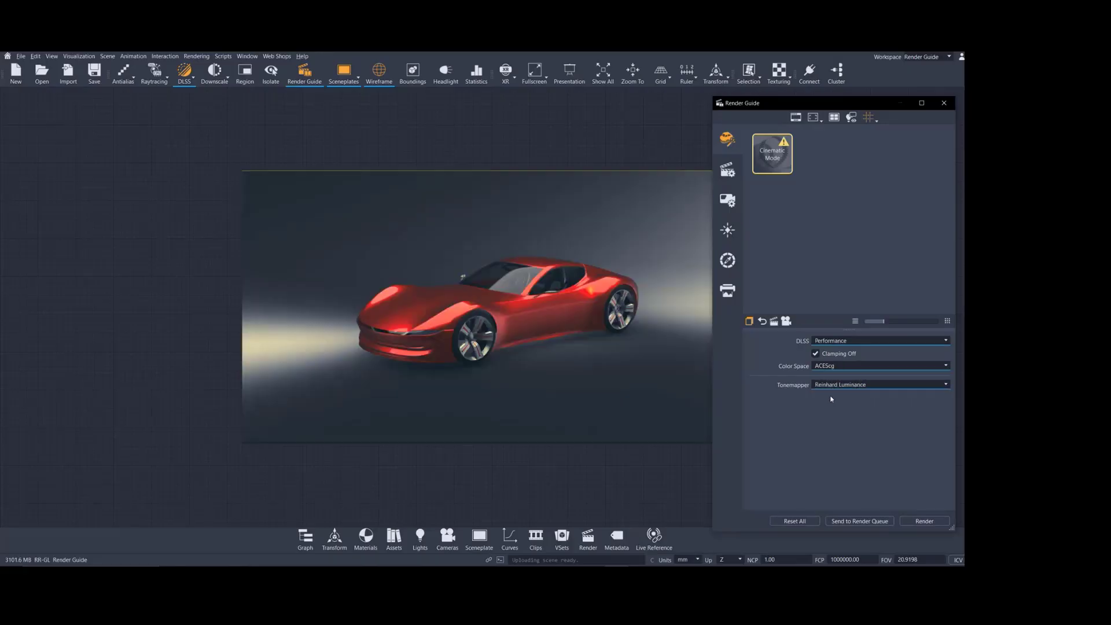
Set the tonemapper to Filmic
left_click(832, 385)
left_click(833, 384)
left_click(833, 385)
left_click(838, 433)
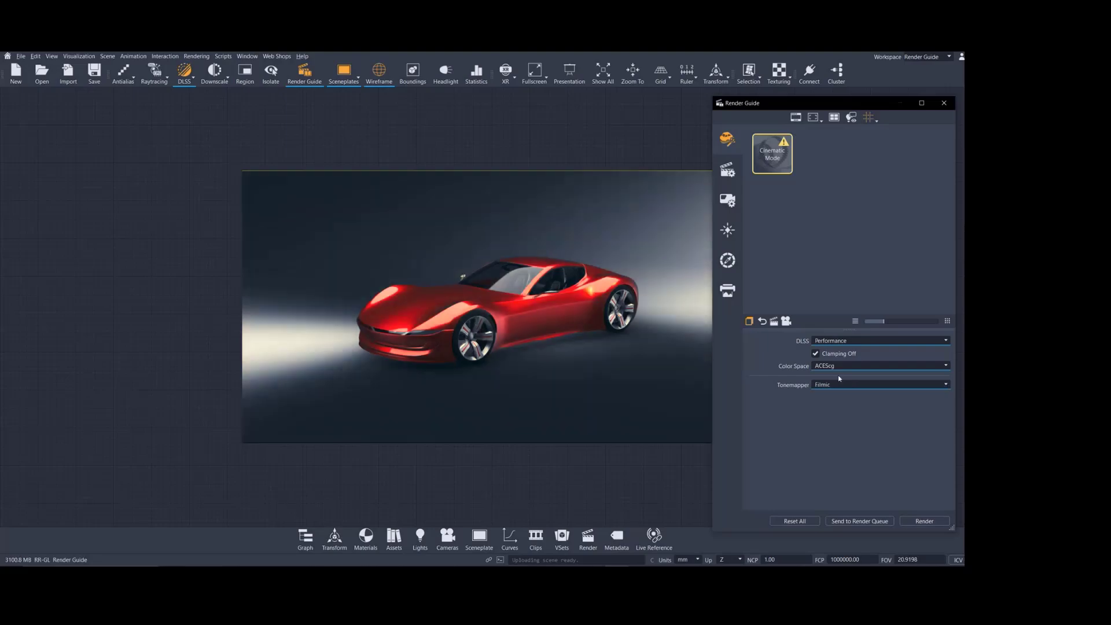
left_click(838, 383)
left_click(821, 429)
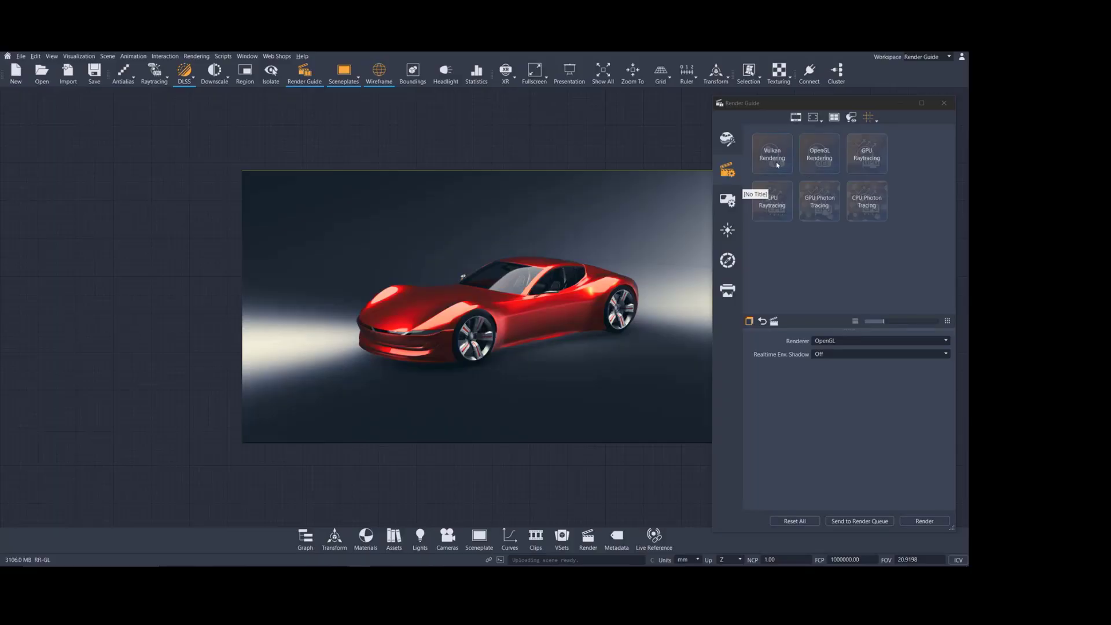
Apply the OpenGL Rendering preset in the renderer settings and check the raytracing presets' settings
left_click(825, 166)
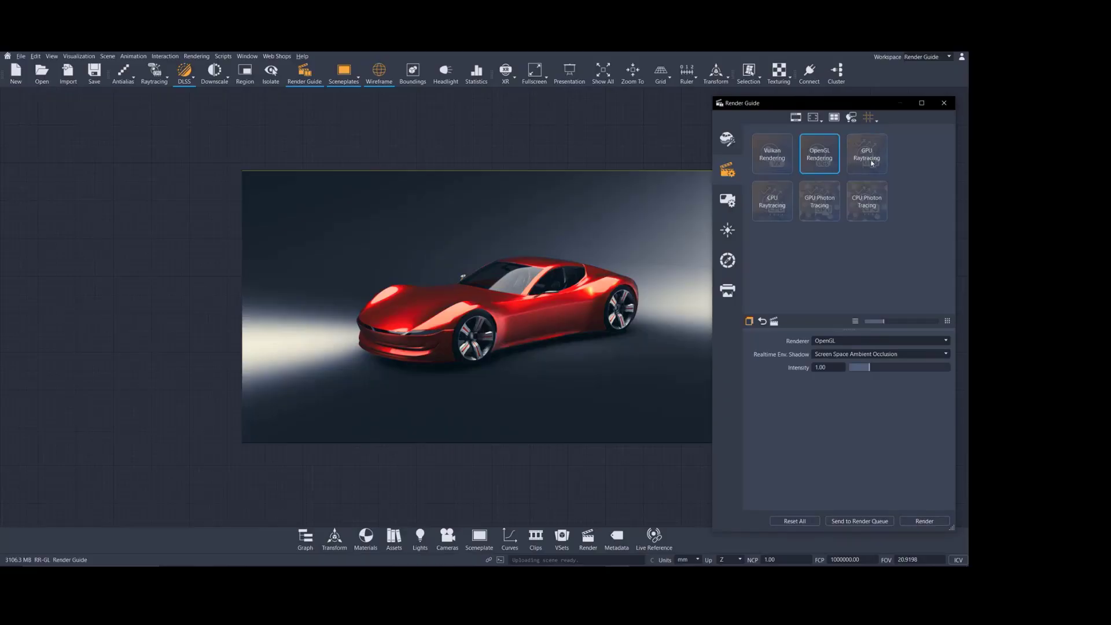
mouse_move(871, 163)
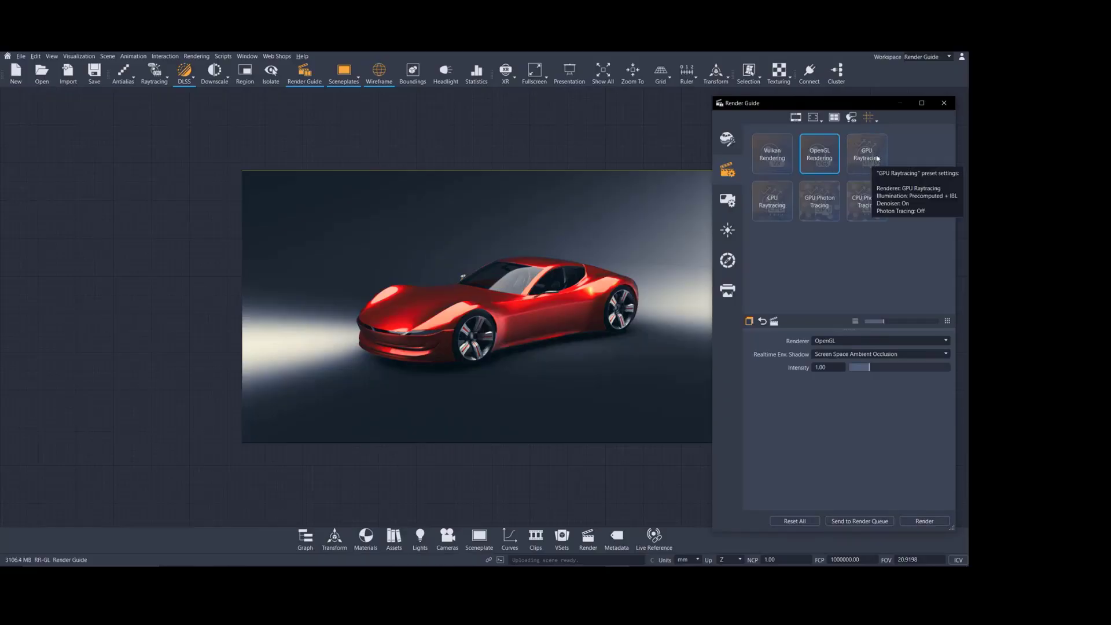
mouse_move(772, 208)
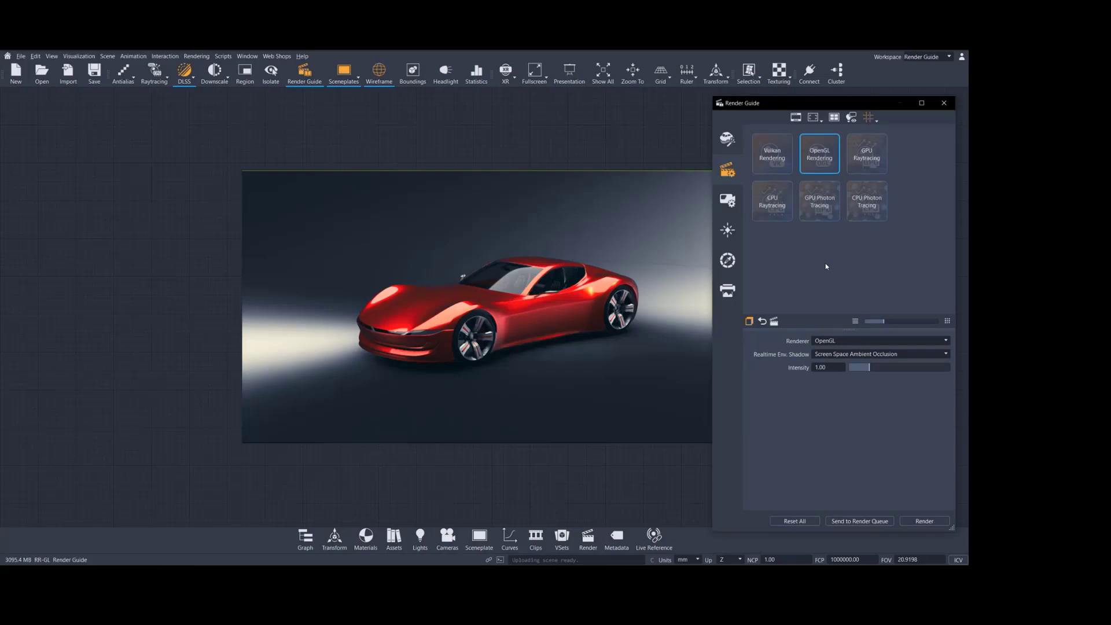
Switch the realtime environment shadow to Off and back to Screen Space Ambient Occlusion
left_click(862, 354)
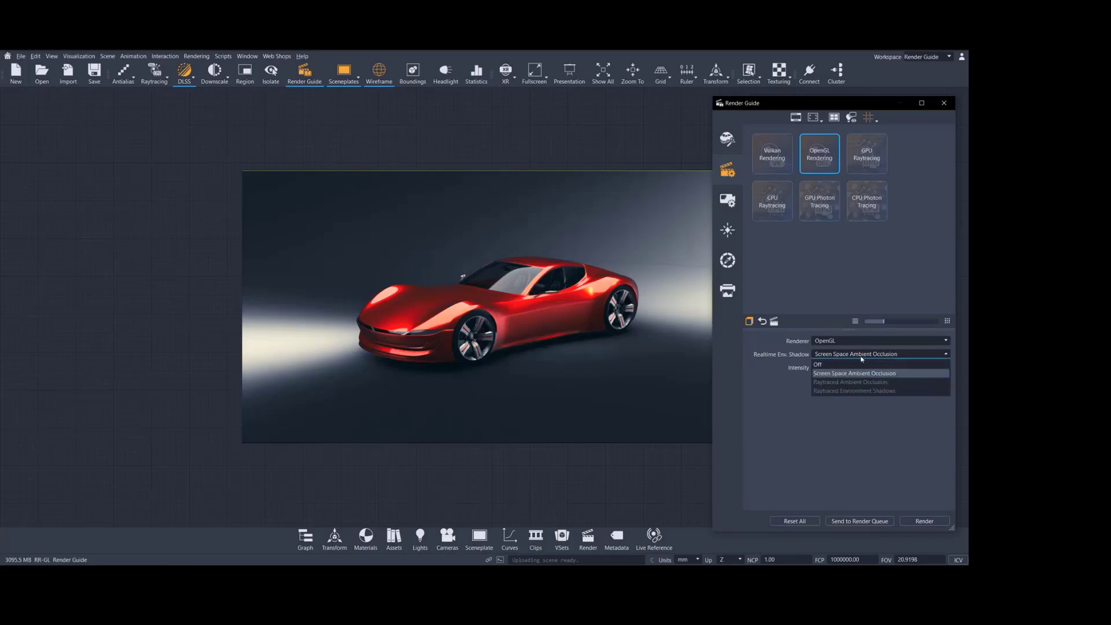
left_click(860, 363)
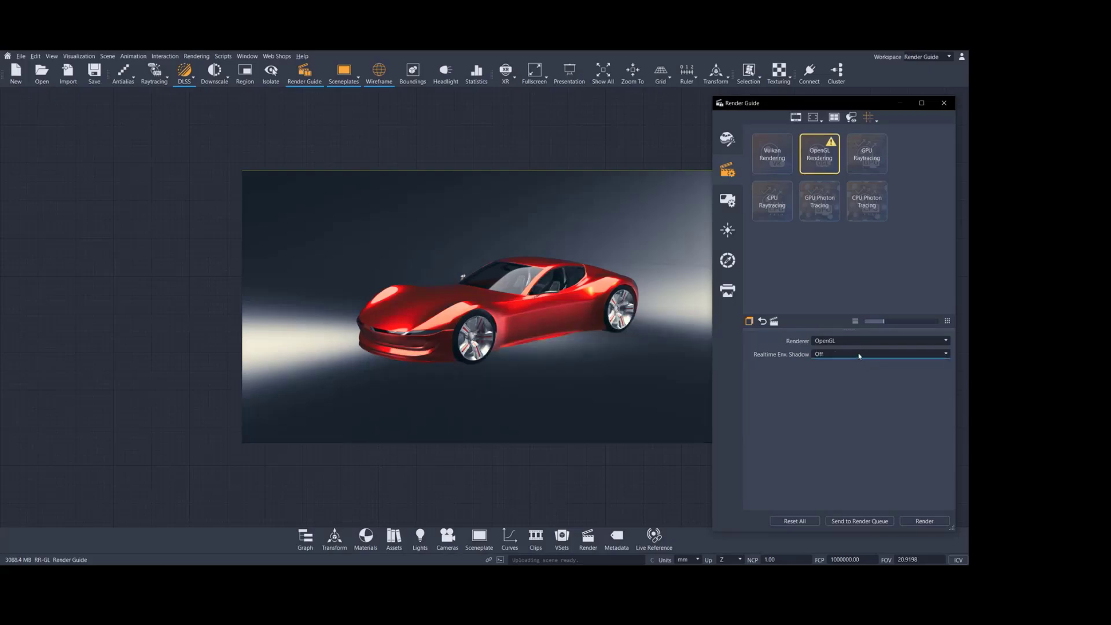
left_click(858, 354)
left_click(876, 363)
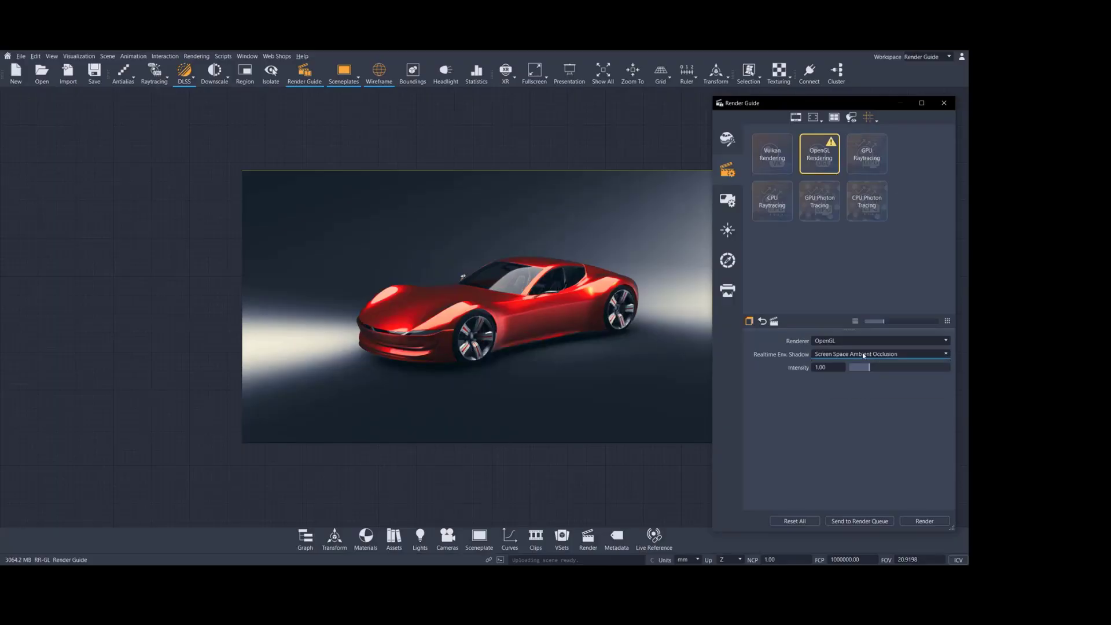
Apply the 65mm Lens camera preset, widen the field of view to 49.5198 and reframe the car closer
left_click(727, 201)
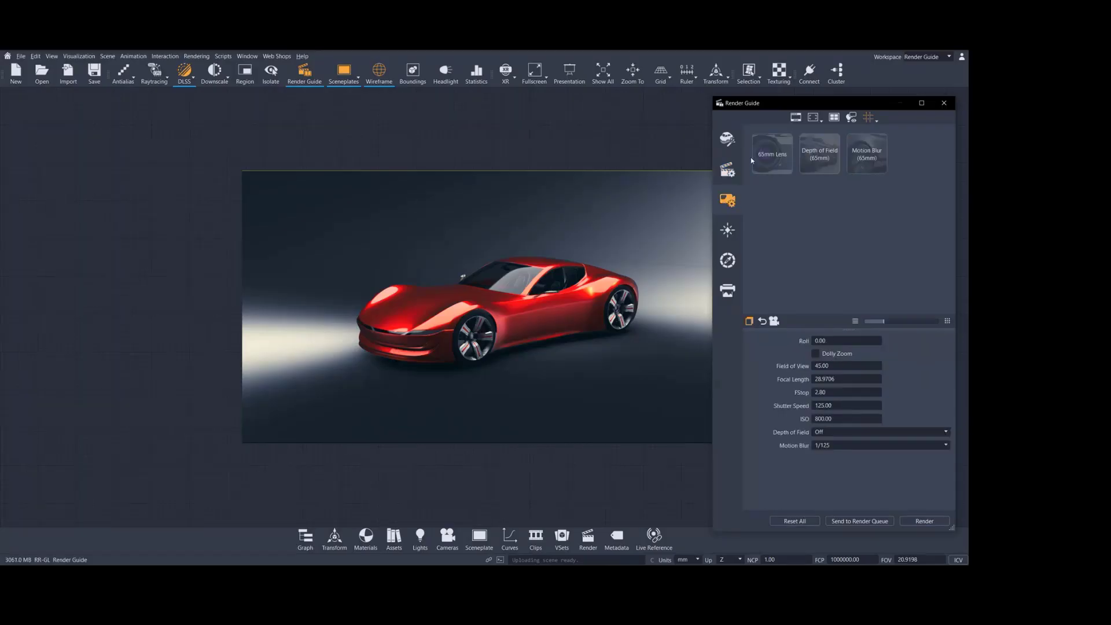
left_click(771, 160)
left_click_drag(823, 365, 873, 365)
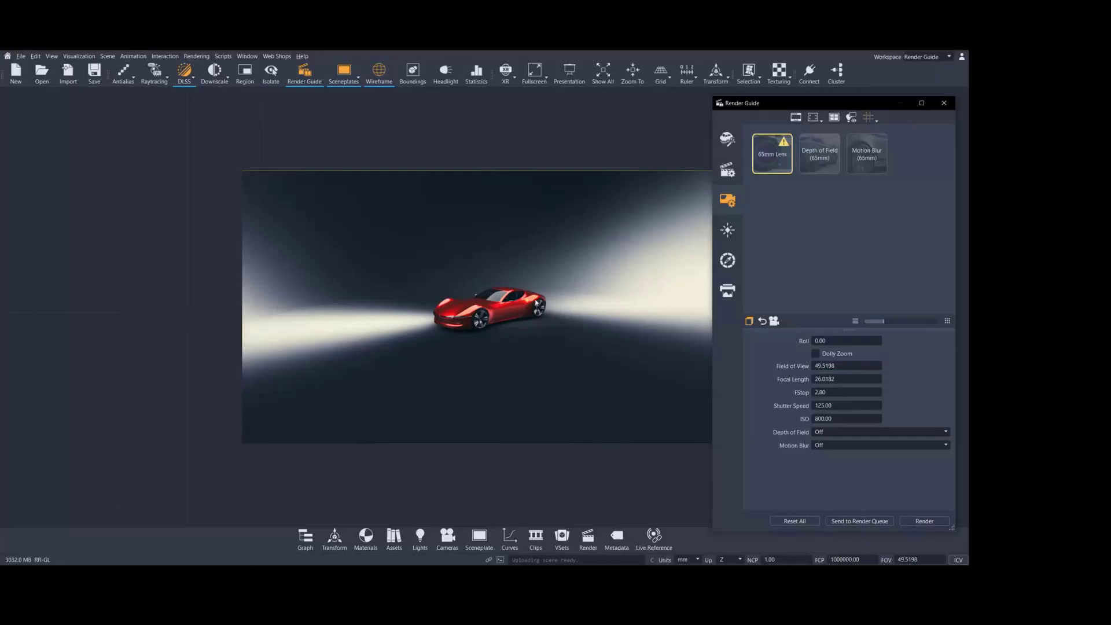
right_click_drag(522, 353, 575, 261)
right_click_drag(575, 434, 582, 324)
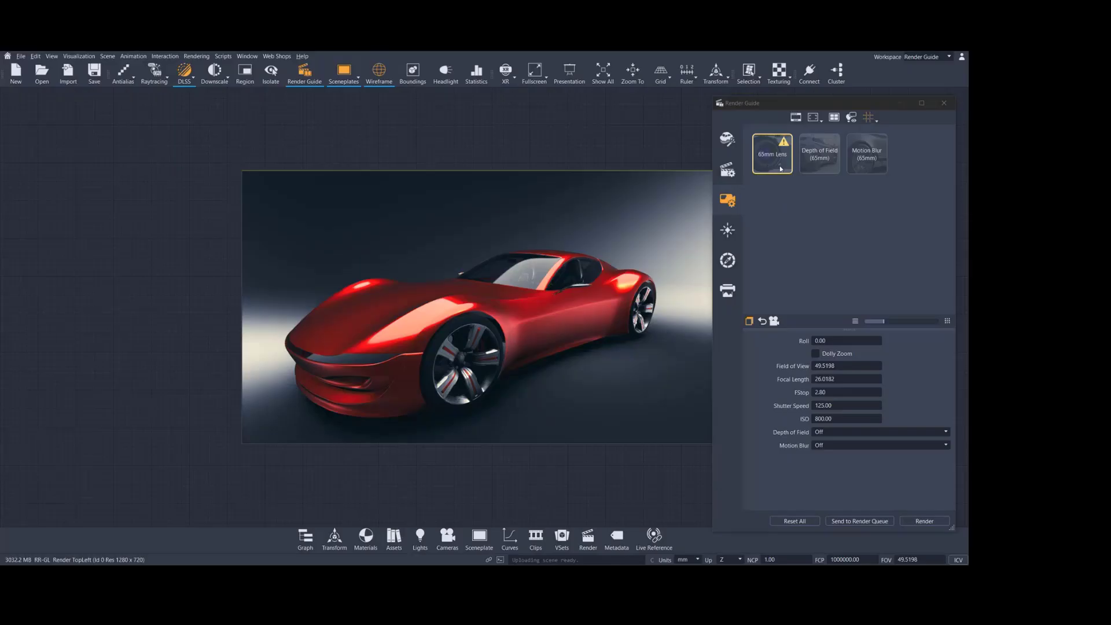
Apply the Depth of Field (65mm) camera preset and frame the car from the front
mouse_move(780, 168)
left_click(825, 167)
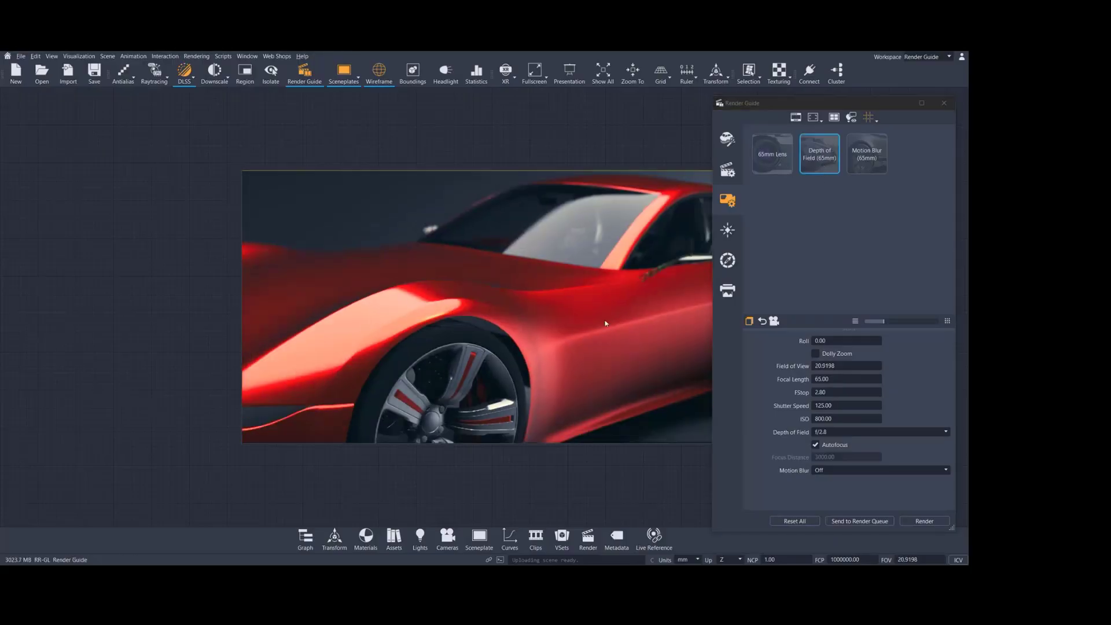
right_click_drag(550, 346, 528, 279)
middle_click_drag(674, 300, 501, 321)
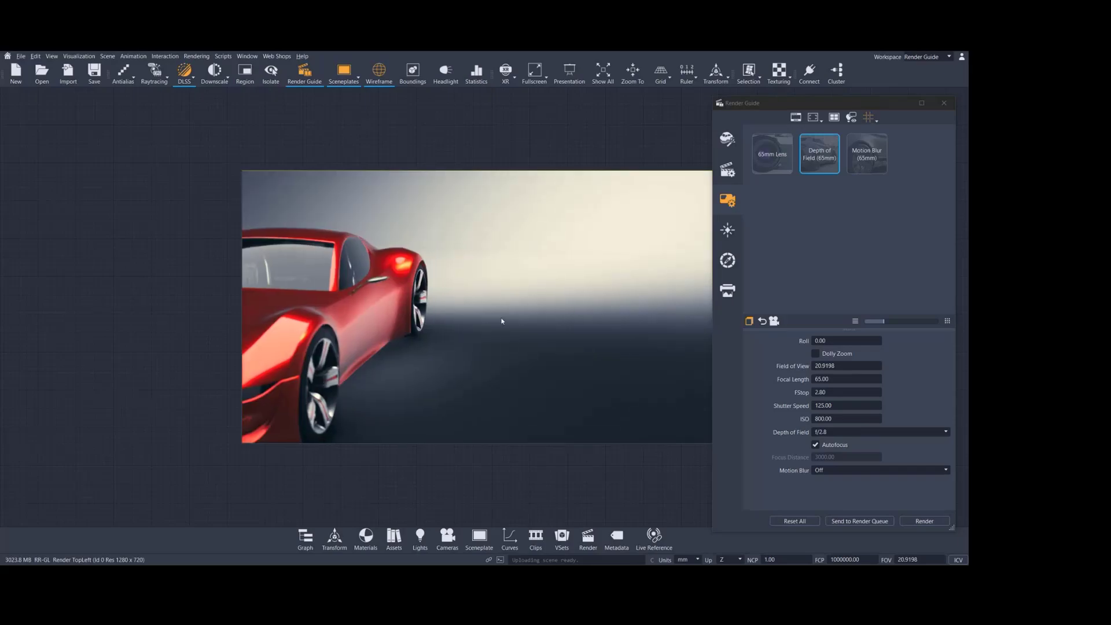
left_click_drag(501, 321, 671, 287)
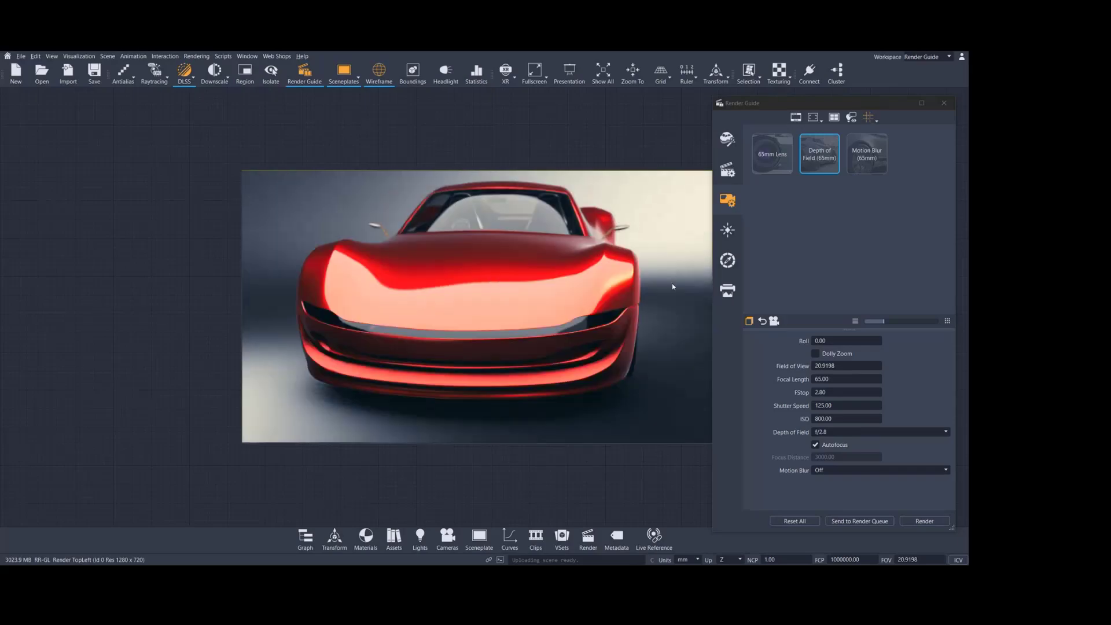
Preview the depth of field with antialiasing on and refocus on the car's rear fender
left_click(123, 72)
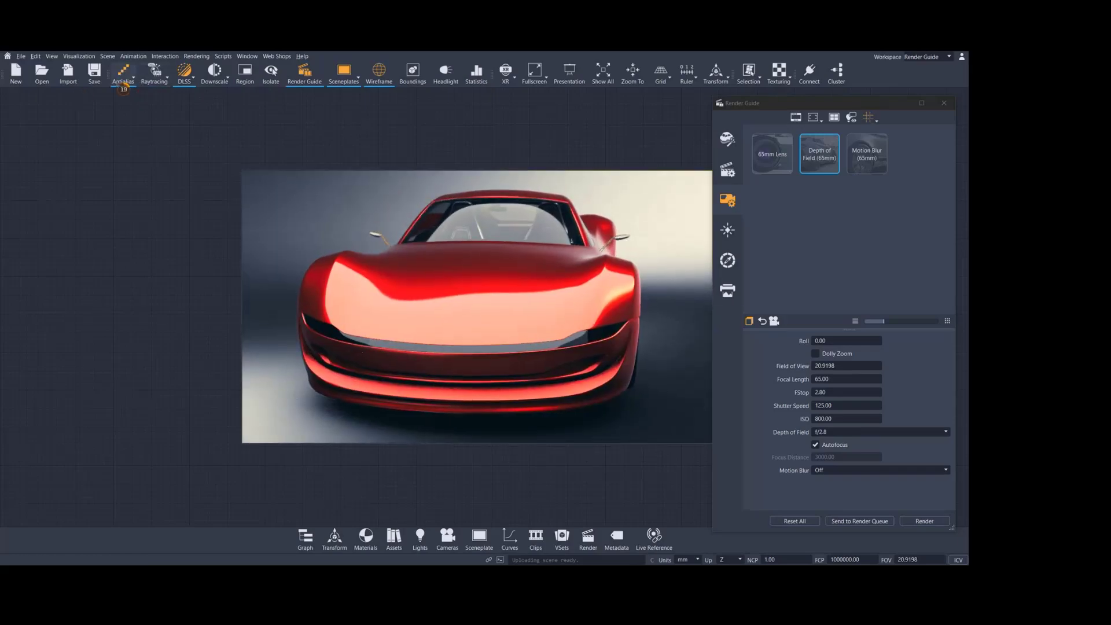
left_click(153, 76)
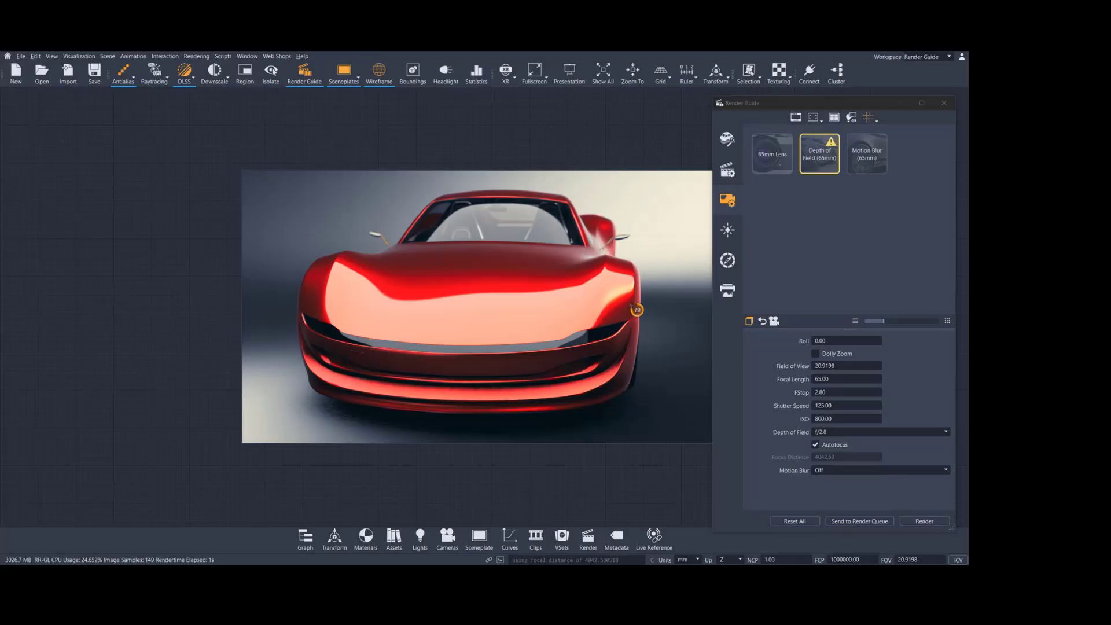
left_click(602, 224)
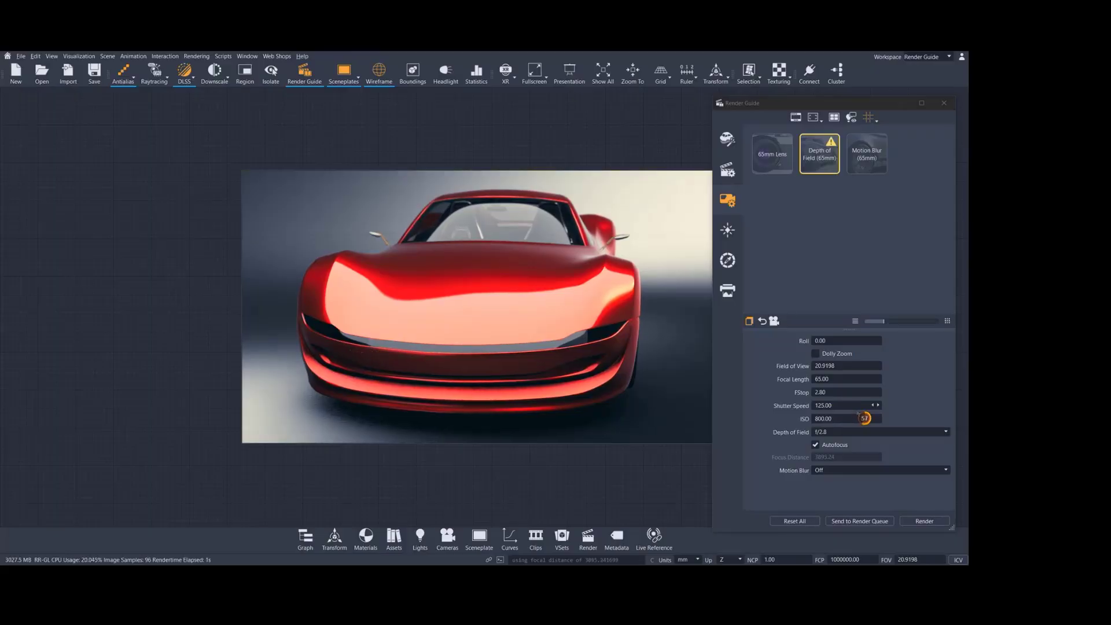
Set the camera's depth of field to f/1
left_click(854, 434)
left_click(854, 434)
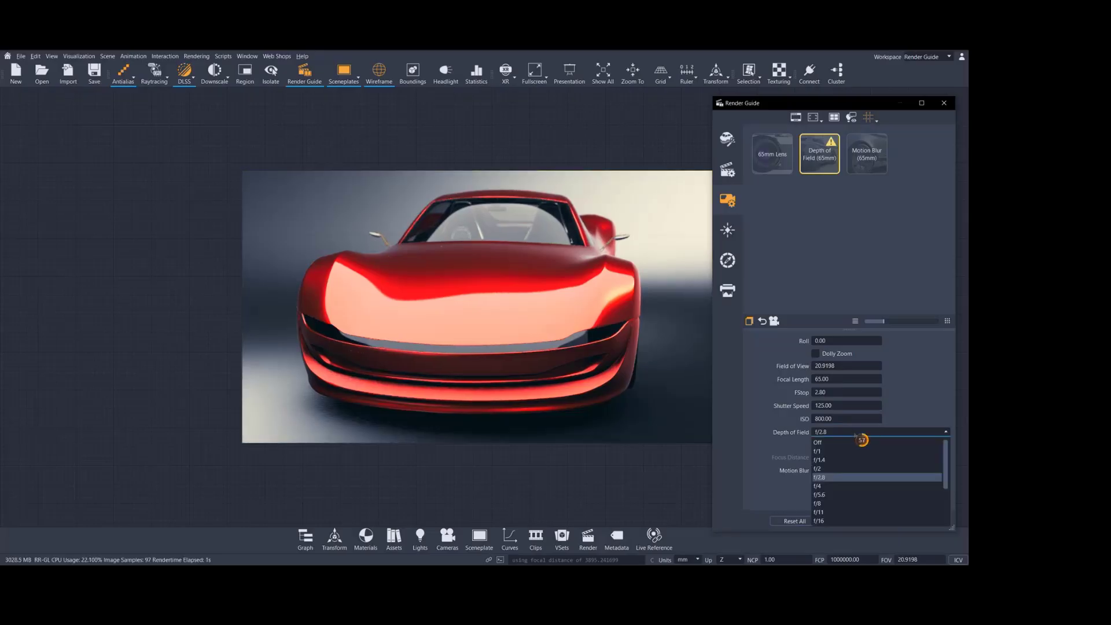
left_click(853, 451)
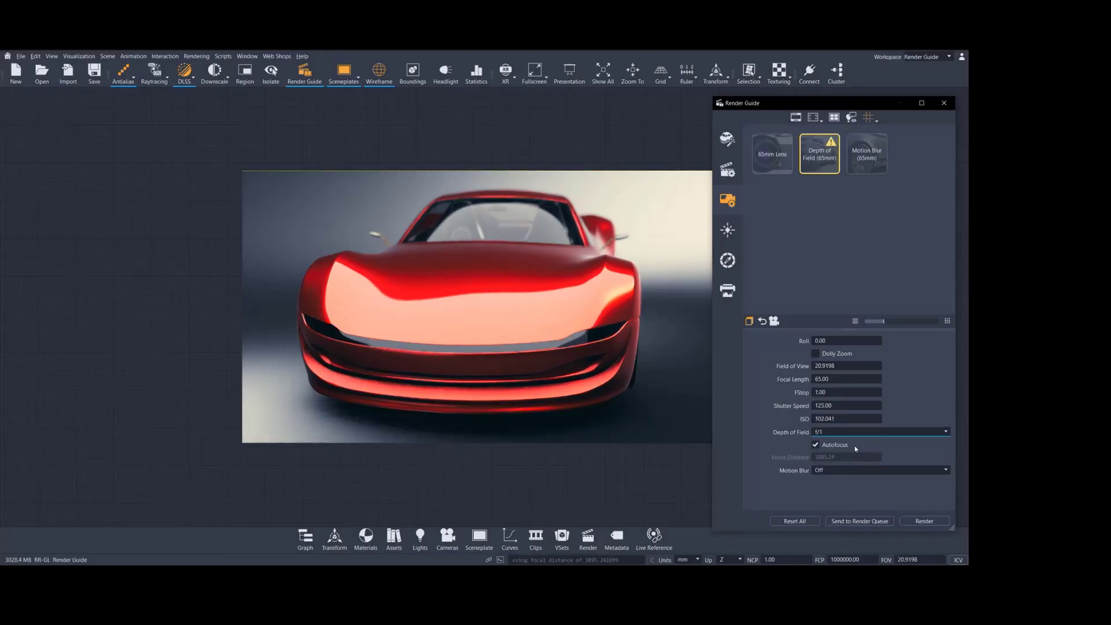
left_click(567, 321)
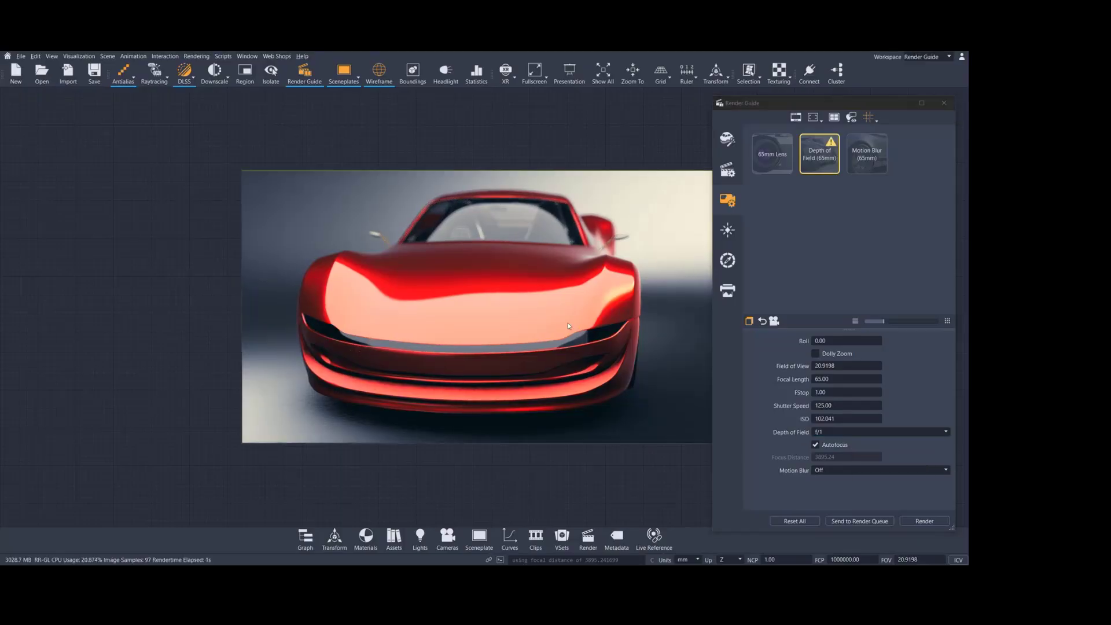
View the car front at a slight angle and set the depth of field to f/5.6
middle_click_drag(629, 366, 567, 331)
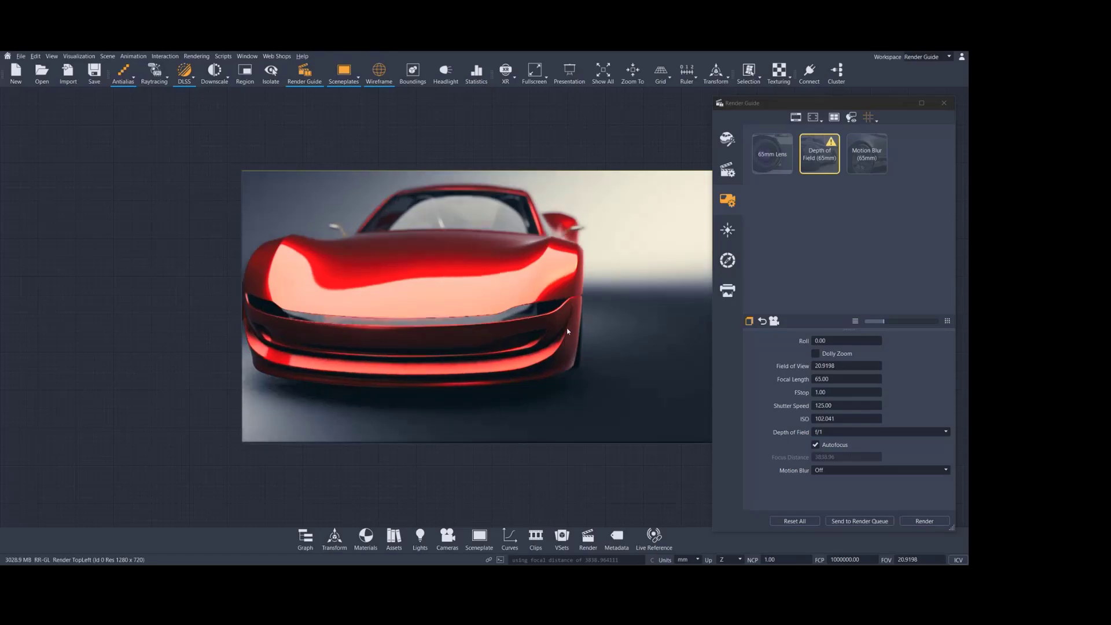
left_click_drag(566, 330, 509, 339)
double_click(839, 405)
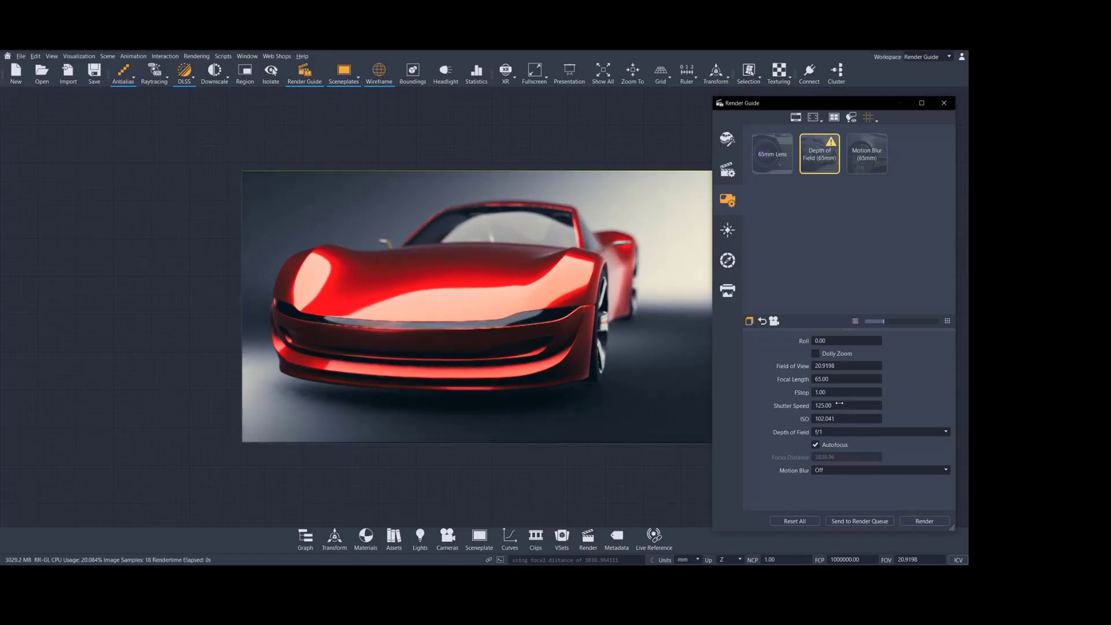
left_click(841, 431)
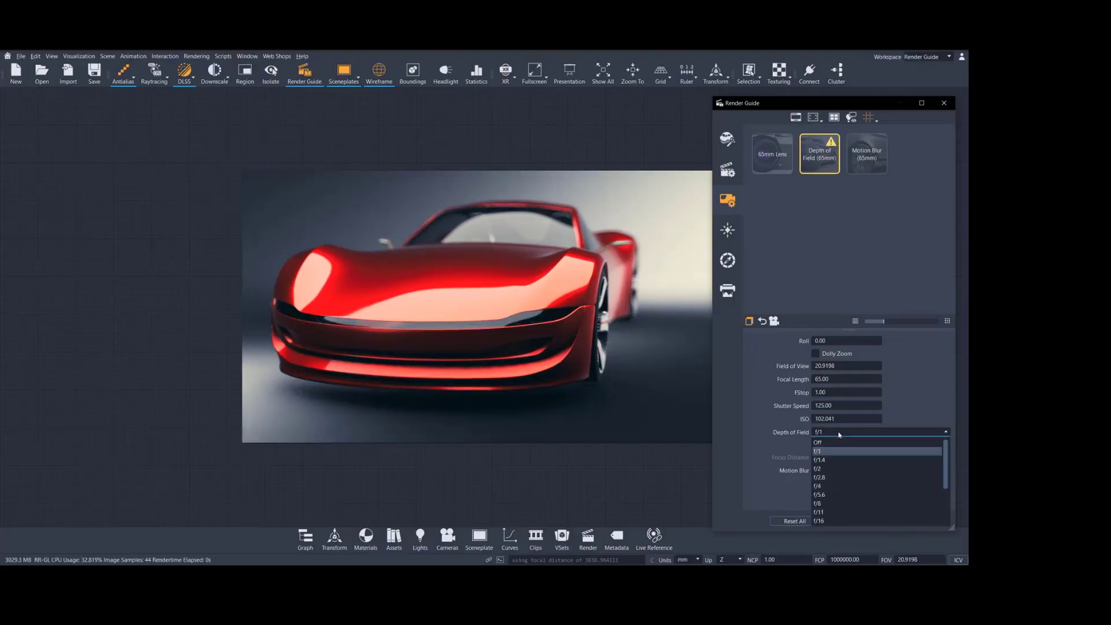
left_click(838, 495)
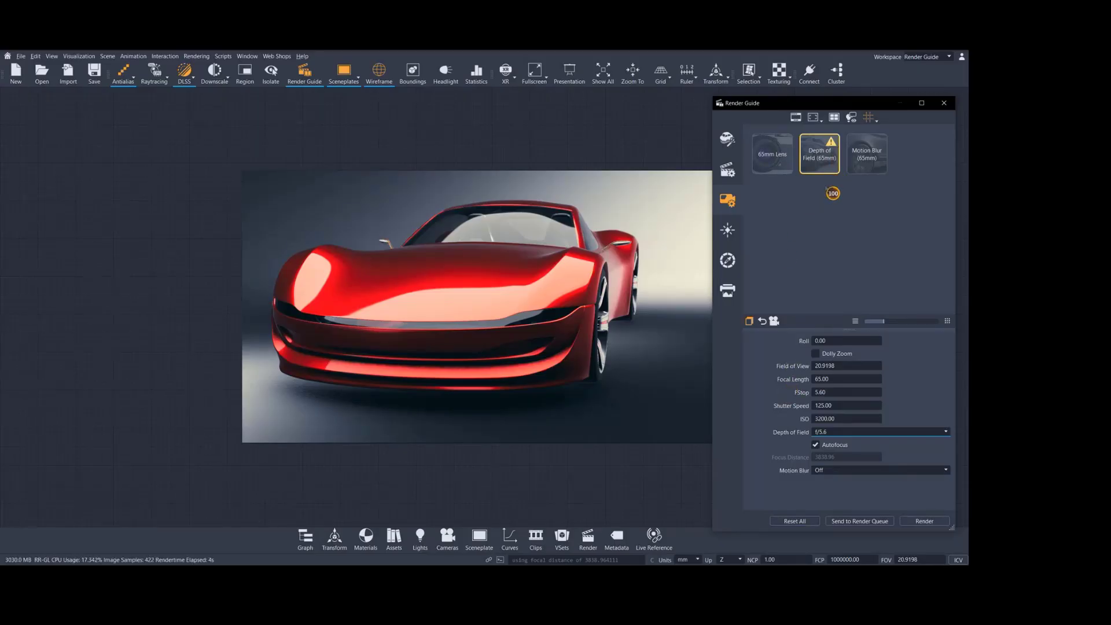
Turn depth of field off and set the motion blur to 1/15
left_click(763, 321)
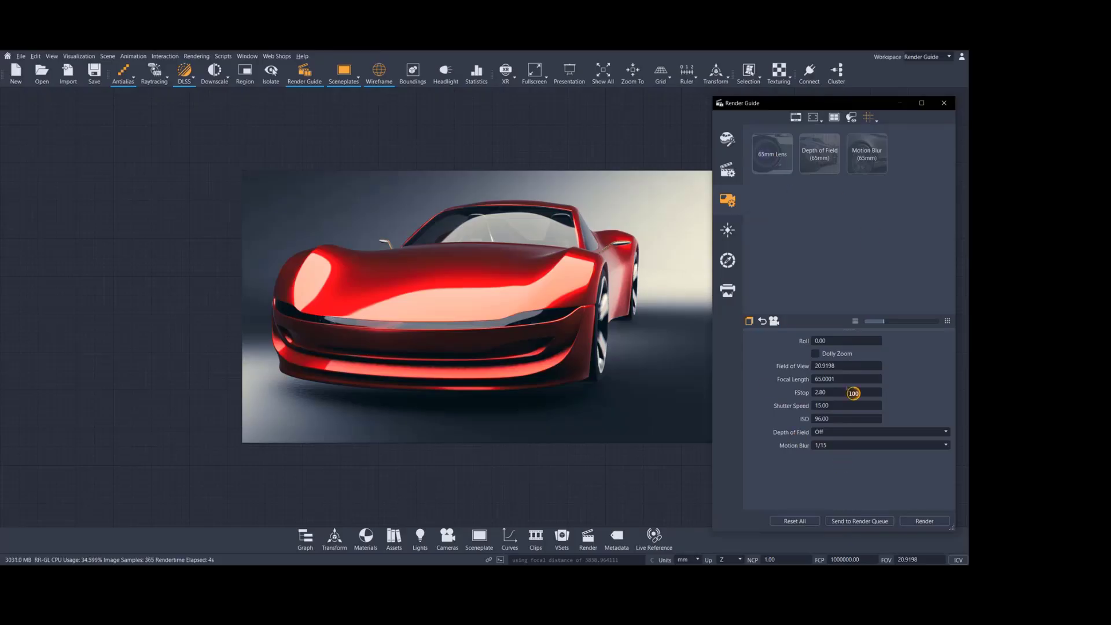
left_click(838, 520)
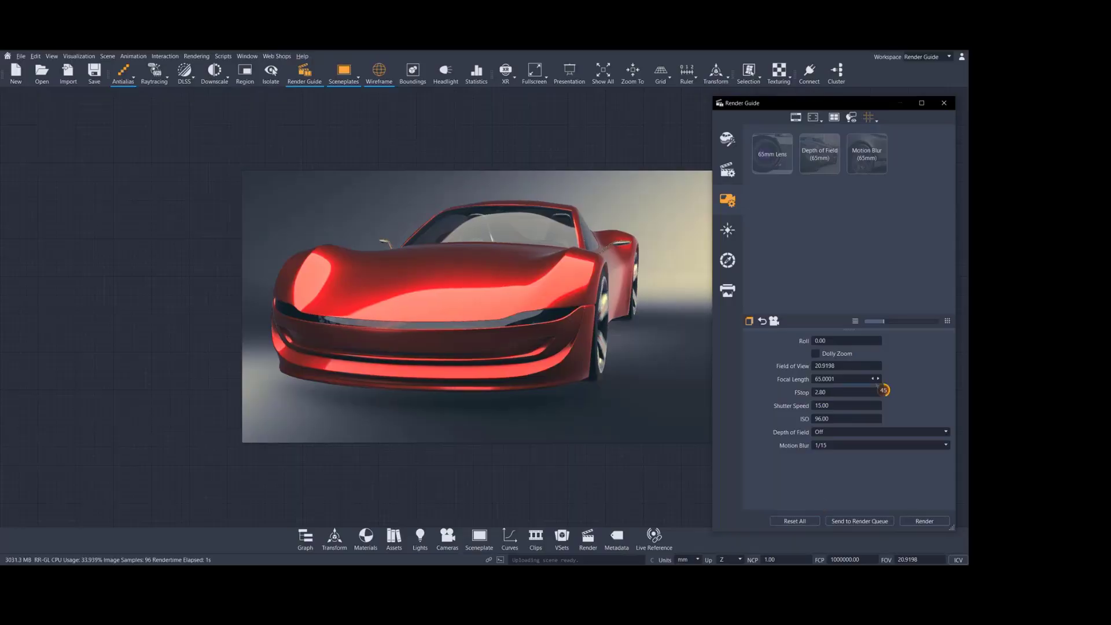
left_click(837, 445)
left_click(765, 270)
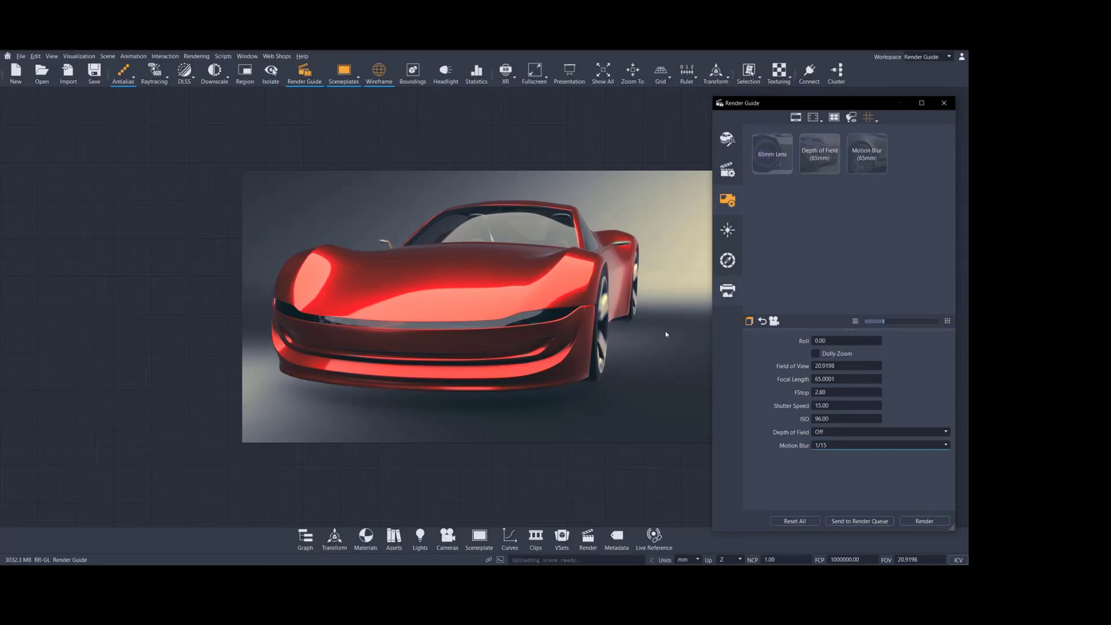
Show the scenegraph at a readable width, expand the WHEEL_DF group and select its Rot_DF node
left_click(305, 536)
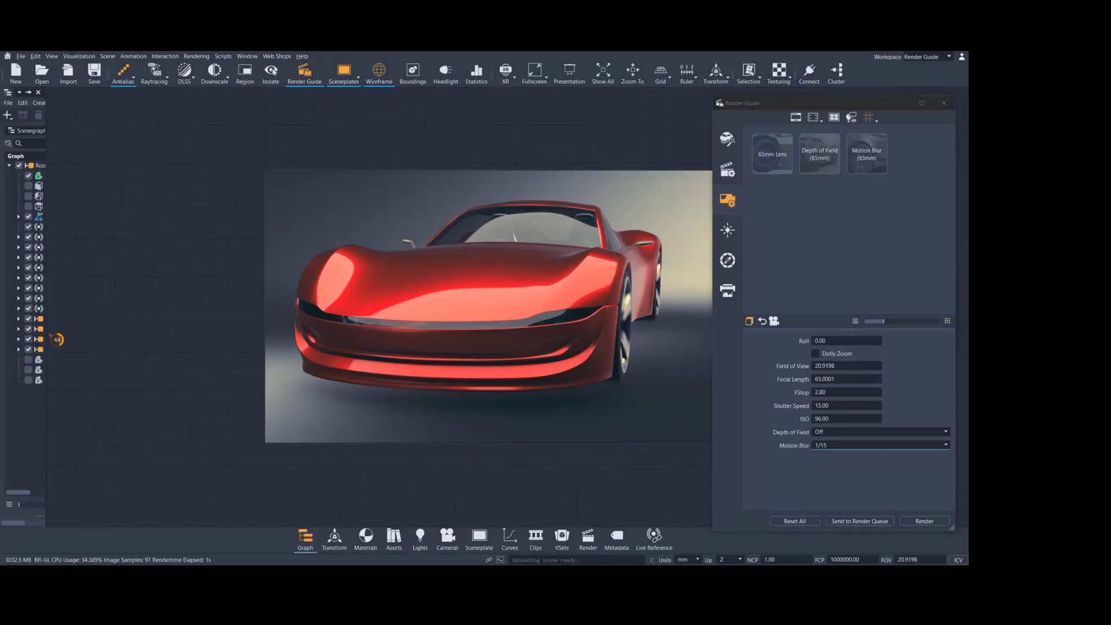
left_click_drag(47, 329, 160, 341)
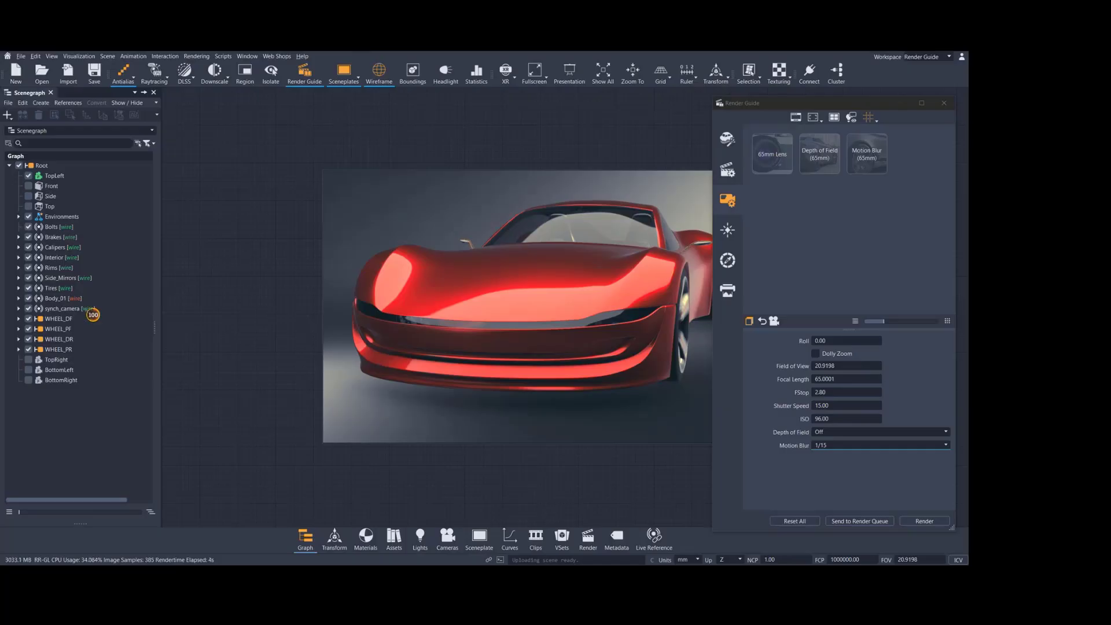
left_click(67, 320)
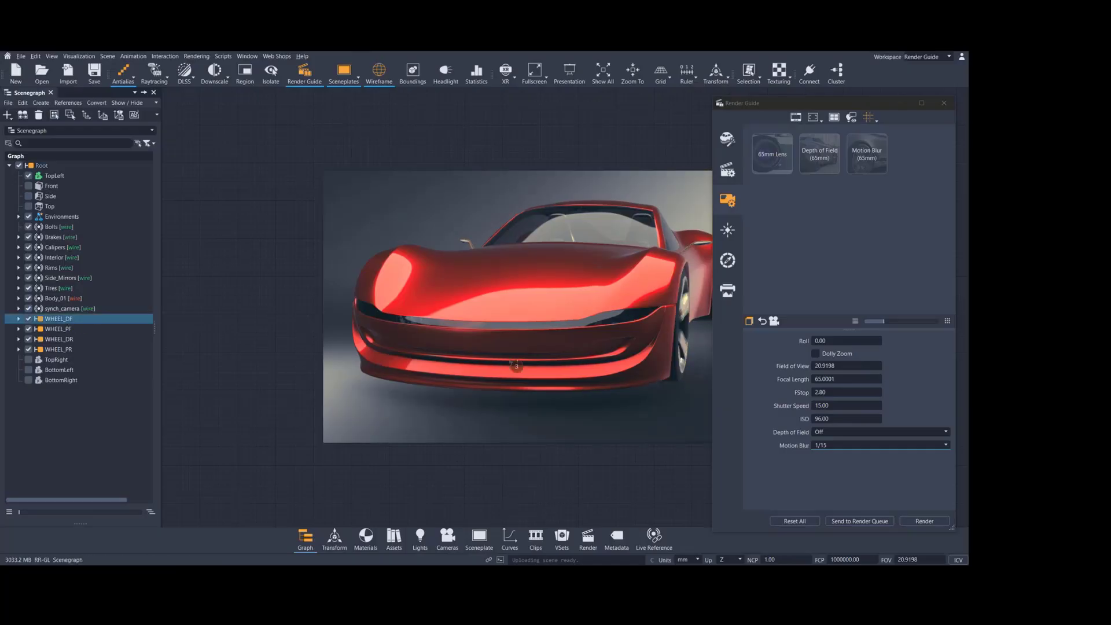
scroll(479, 347, "down", 3)
middle_click_drag(576, 314, 514, 314)
left_click_drag(514, 314, 619, 364)
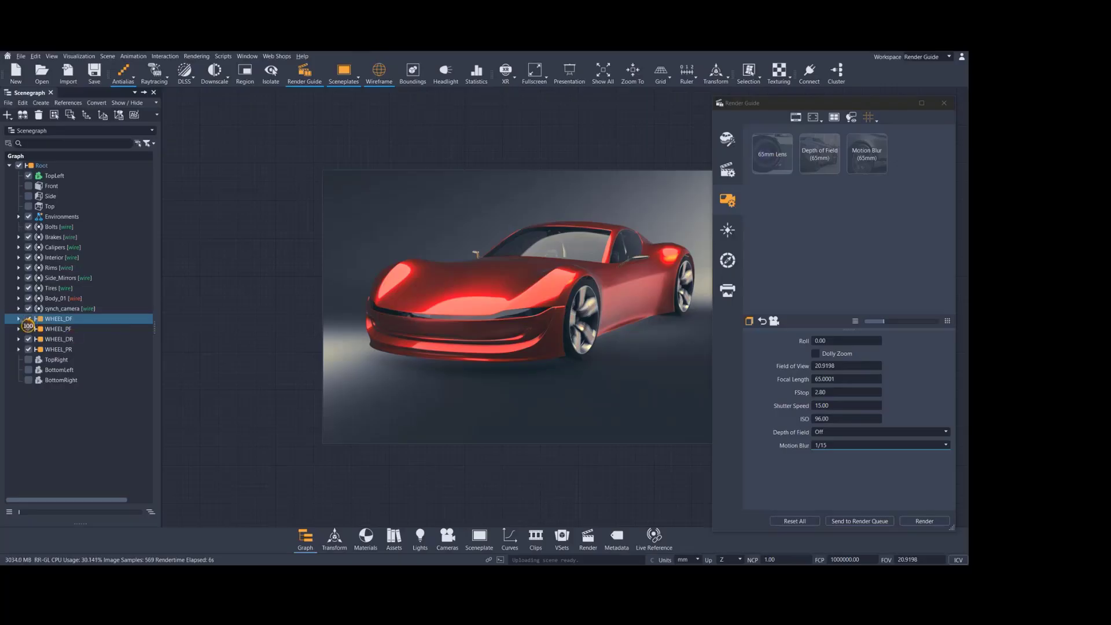
left_click(19, 319)
left_click(72, 329)
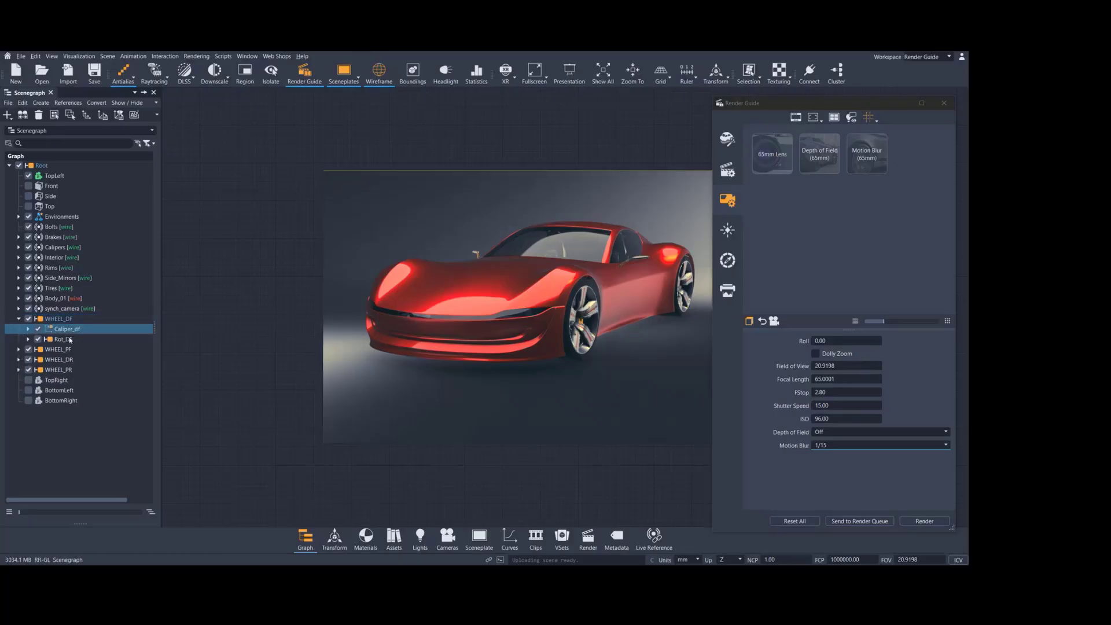
left_click(67, 342)
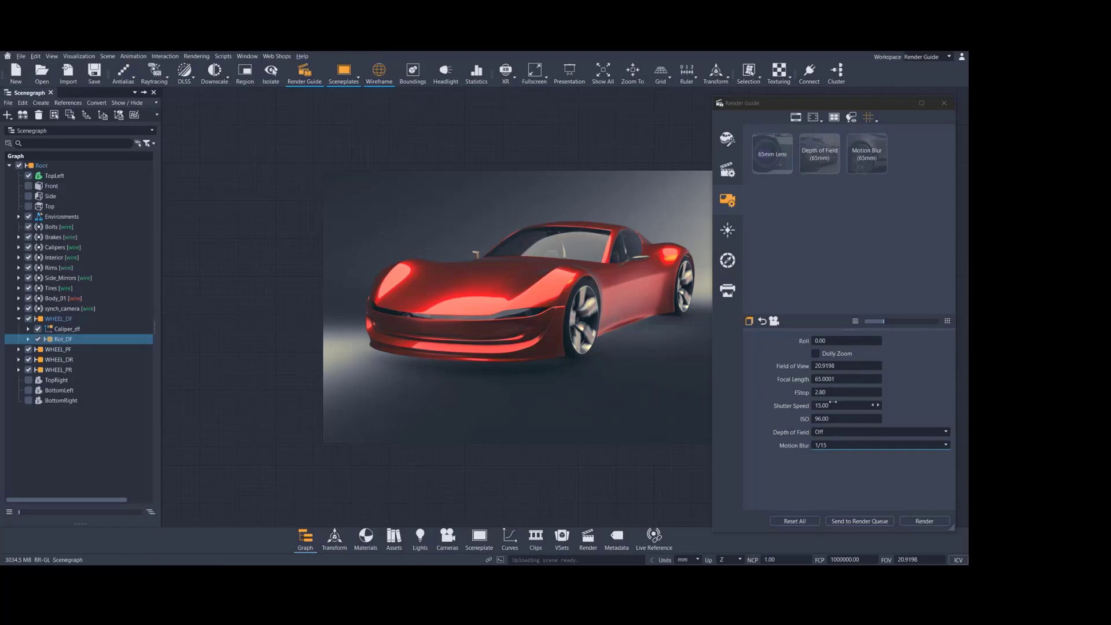
Apply the 65mm Lens preset, frame the car from the side and set the motion blur to 1/125
left_click(772, 153)
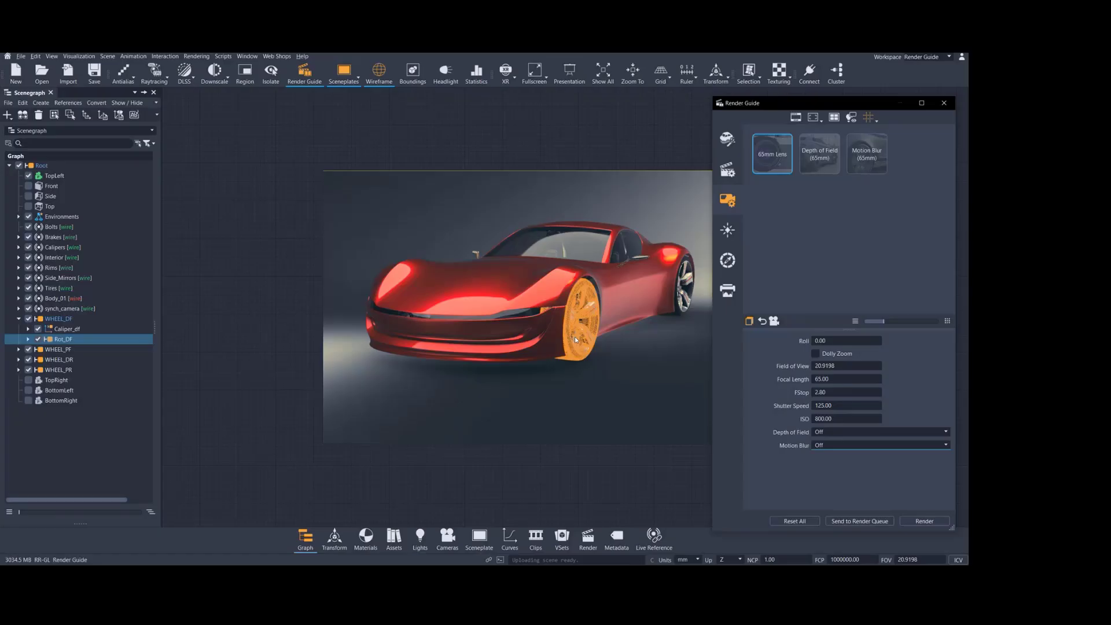
right_click_drag(575, 340, 622, 324)
left_click_drag(622, 324, 603, 313)
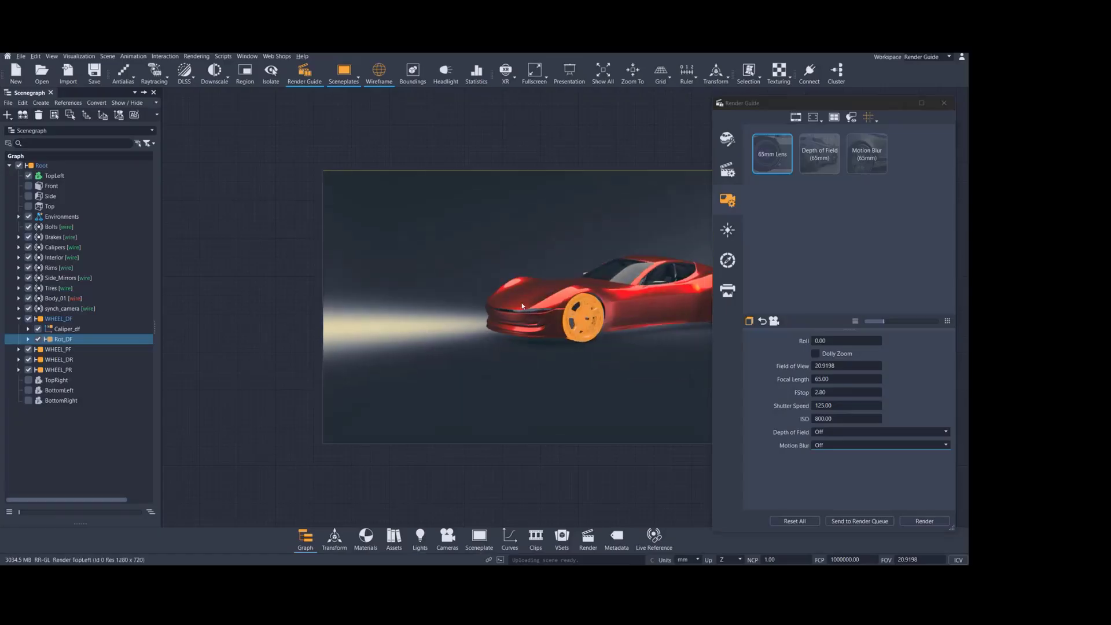
middle_click_drag(604, 312, 507, 307)
left_click_drag(507, 303, 487, 358)
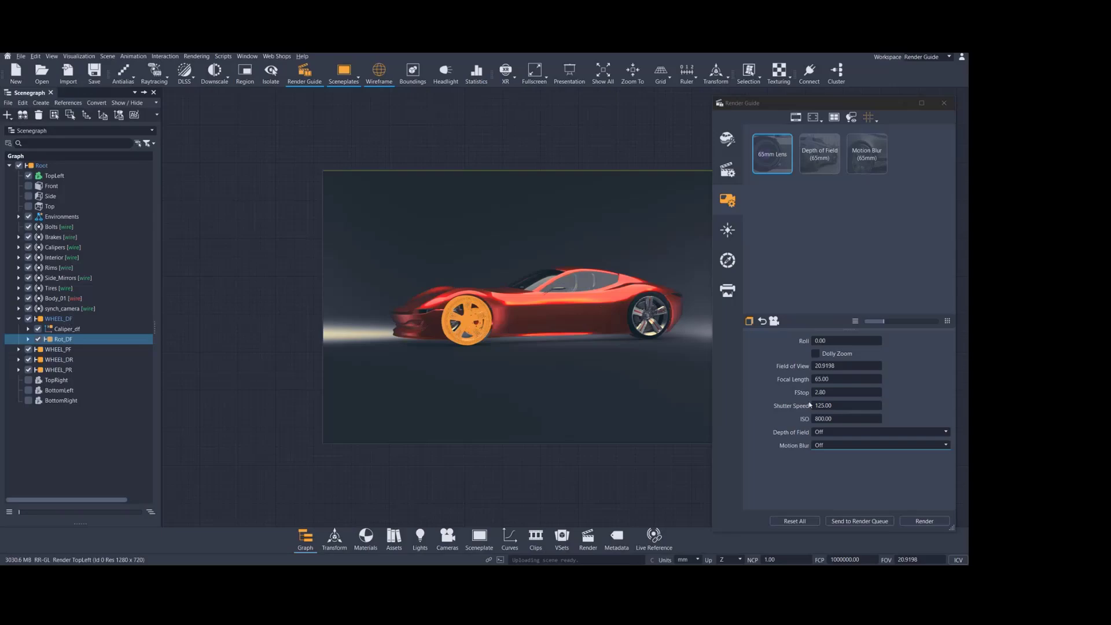
left_click(839, 444)
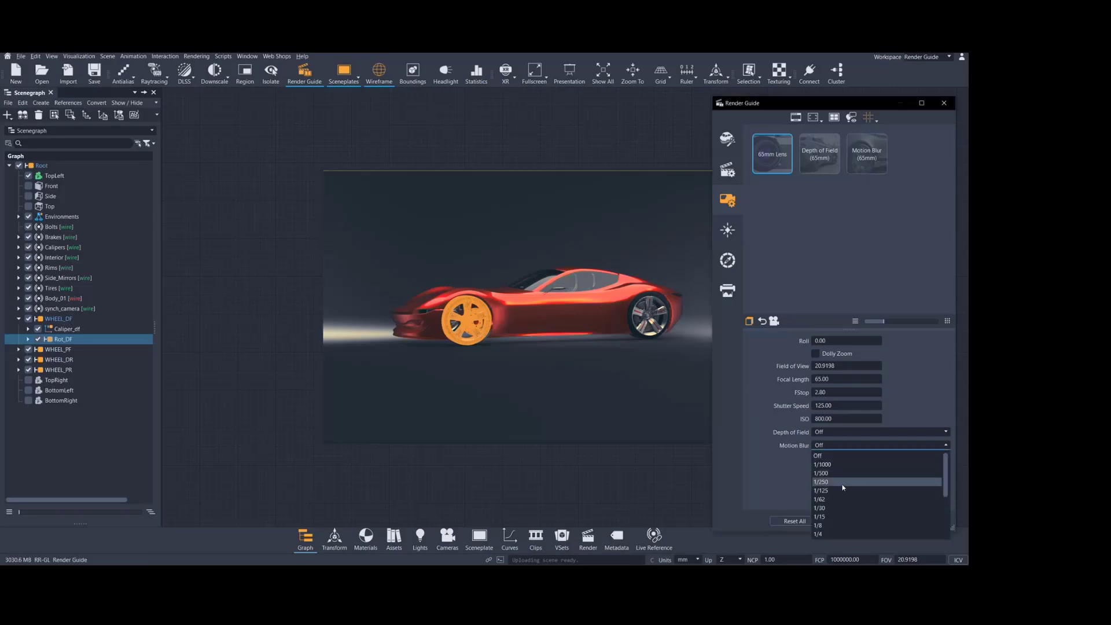
left_click(842, 490)
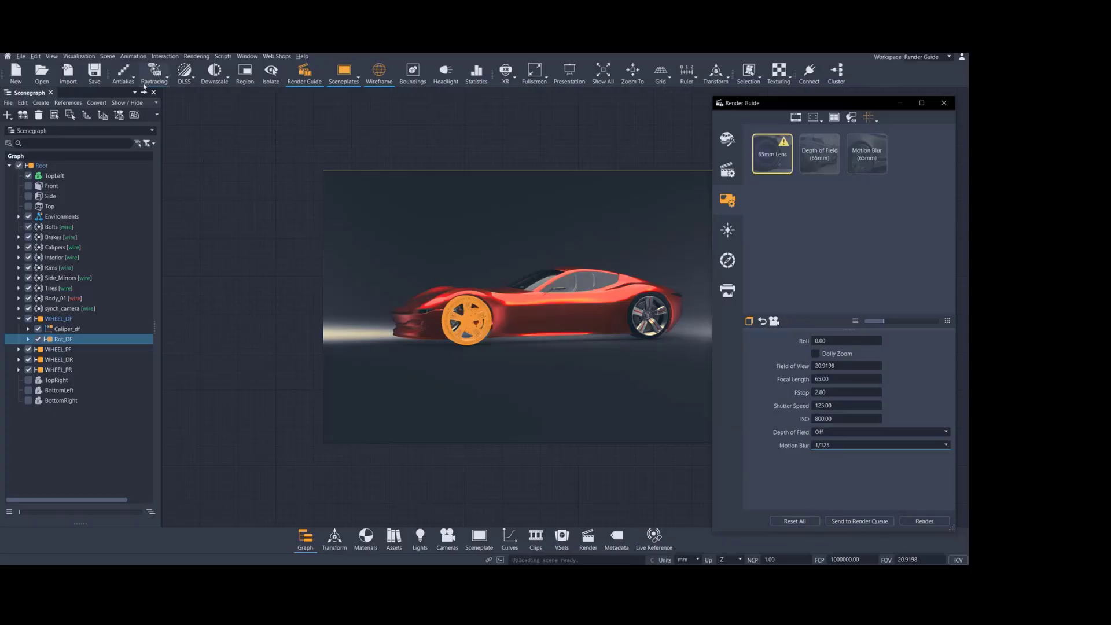
Show the animation timeline and scrub to frame 17
left_click(133, 56)
left_click(149, 110)
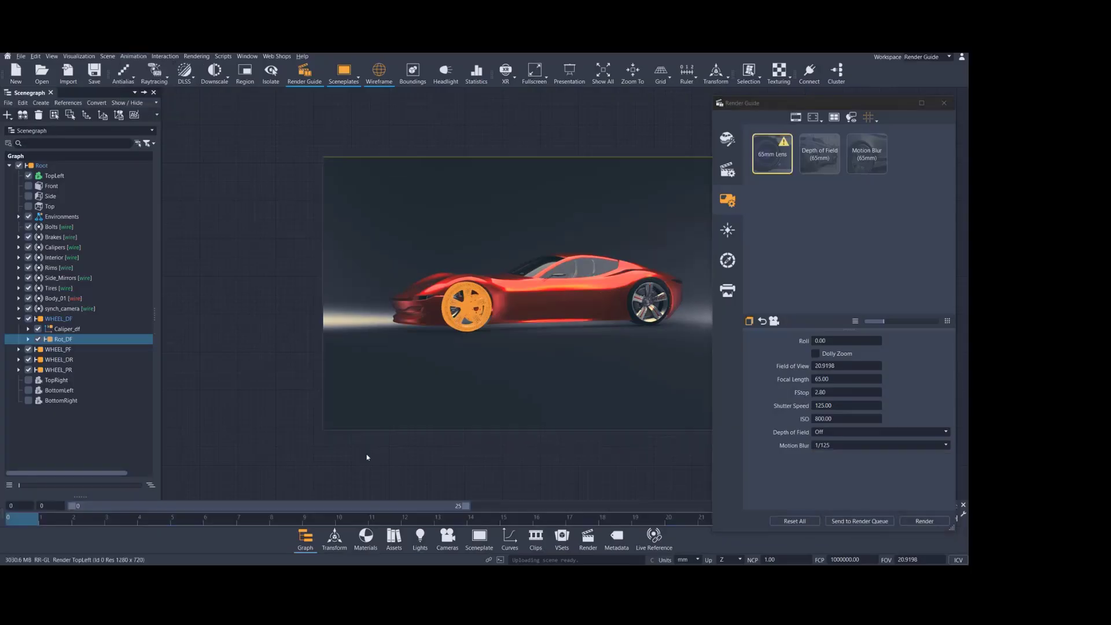
left_click_drag(194, 518, 570, 525)
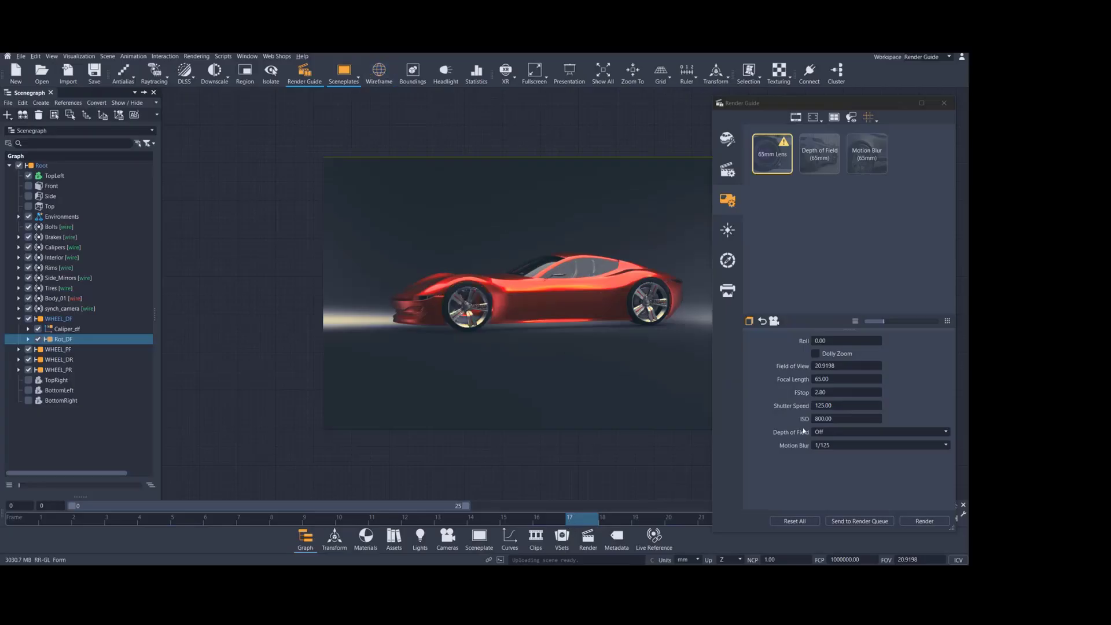
Set the motion blur to 1/8 and preview the wheels with antialiasing on
left_click(840, 445)
left_click(839, 447)
left_click(840, 447)
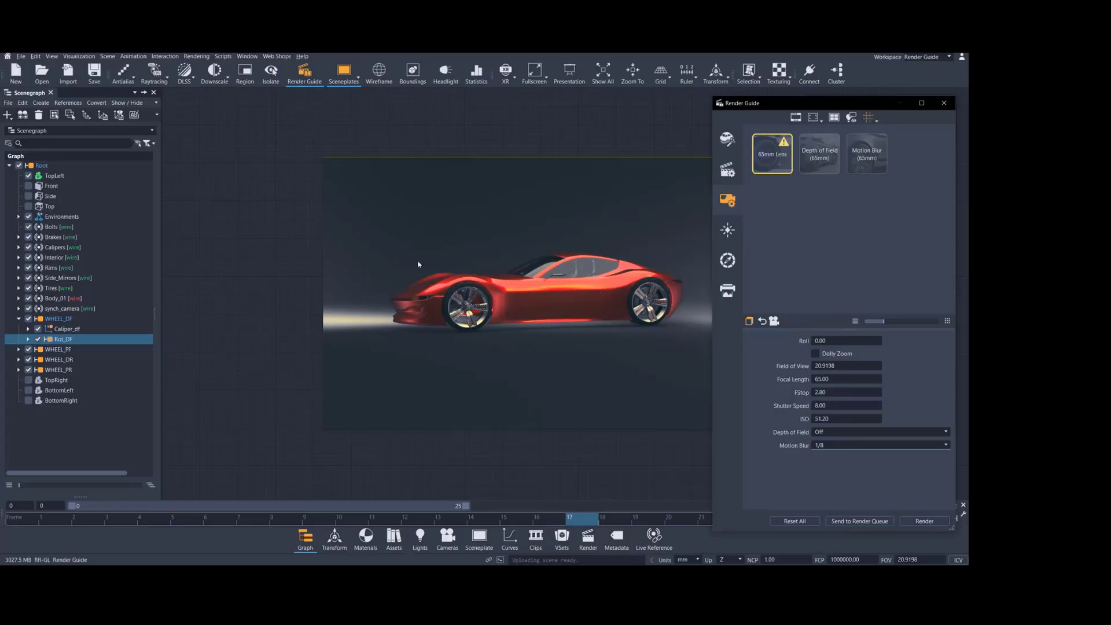
left_click(123, 72)
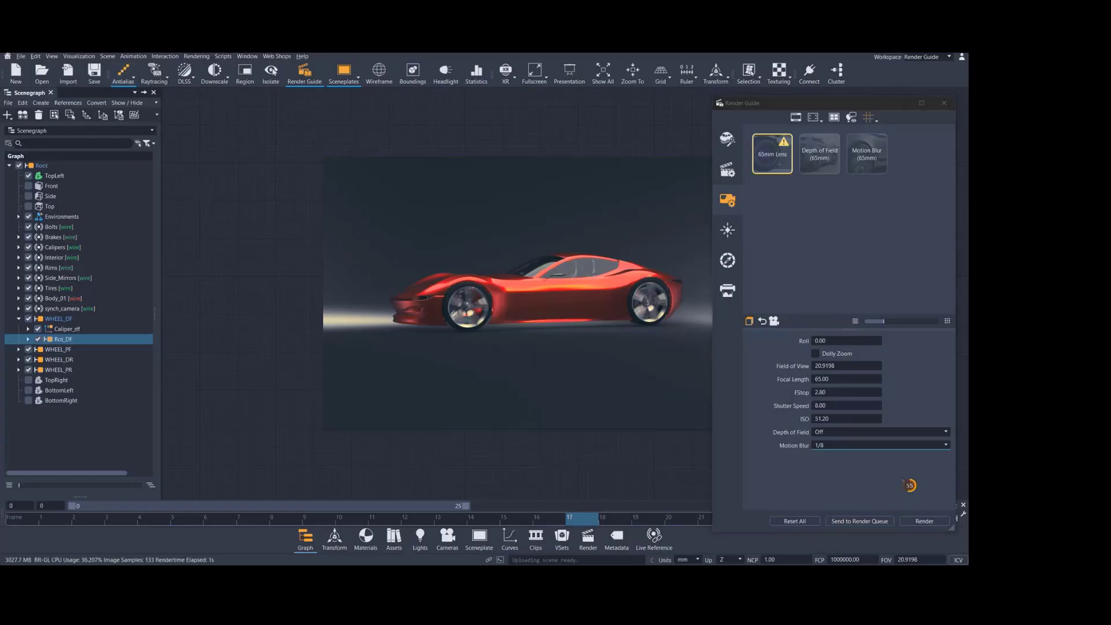
Compare the wheels with motion blur at 1/1000, 1/500 and 1/250, and set it to 1/62
left_click(883, 445)
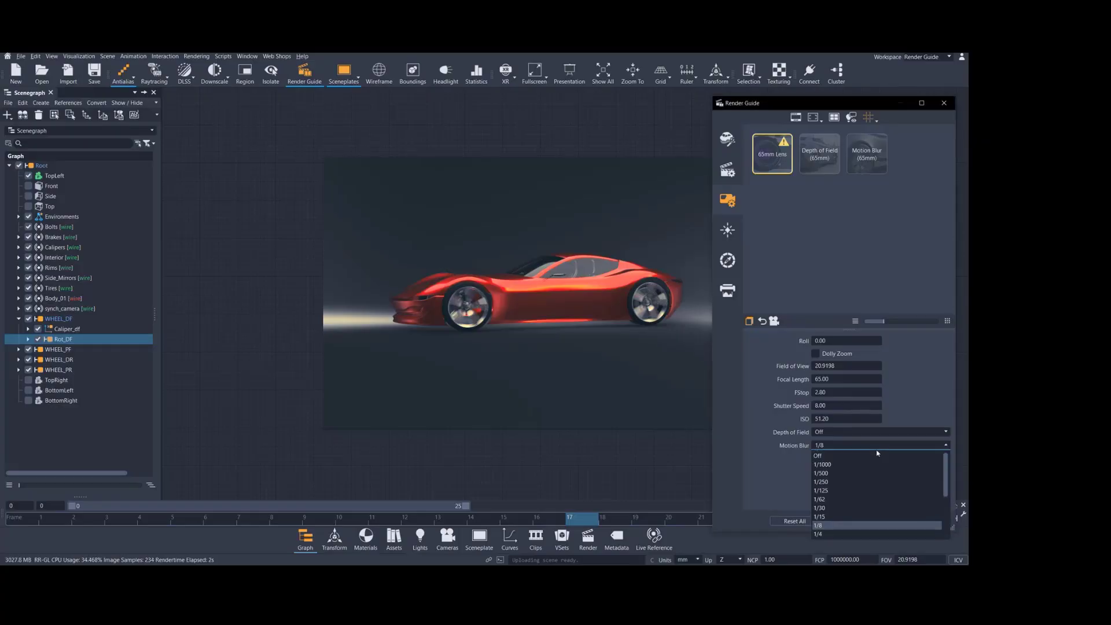
left_click(867, 472)
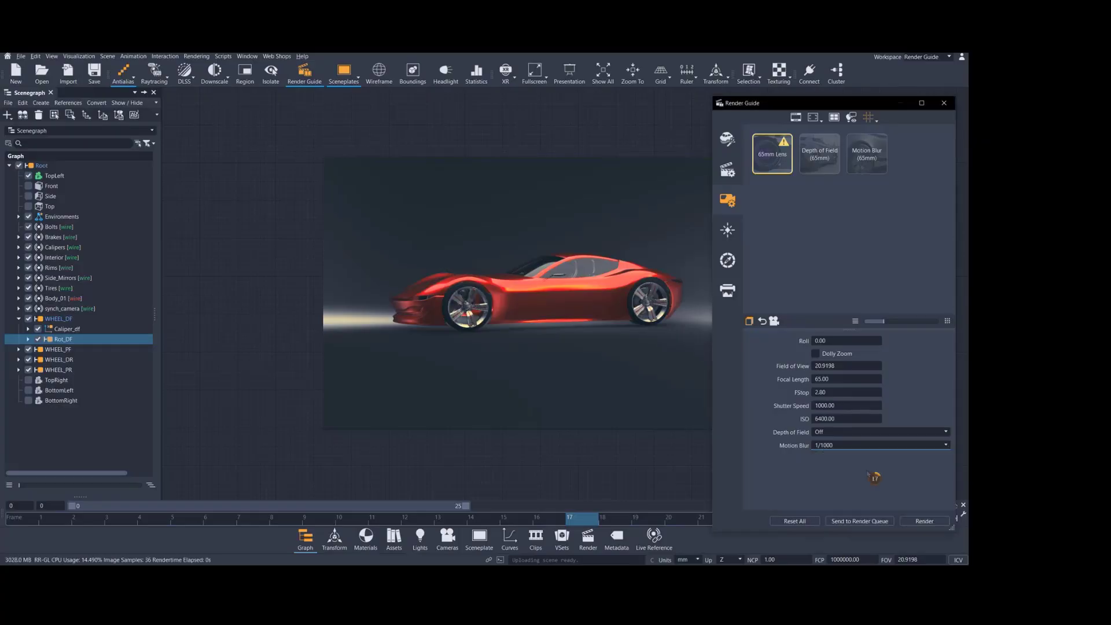
left_click(850, 447)
left_click(831, 472)
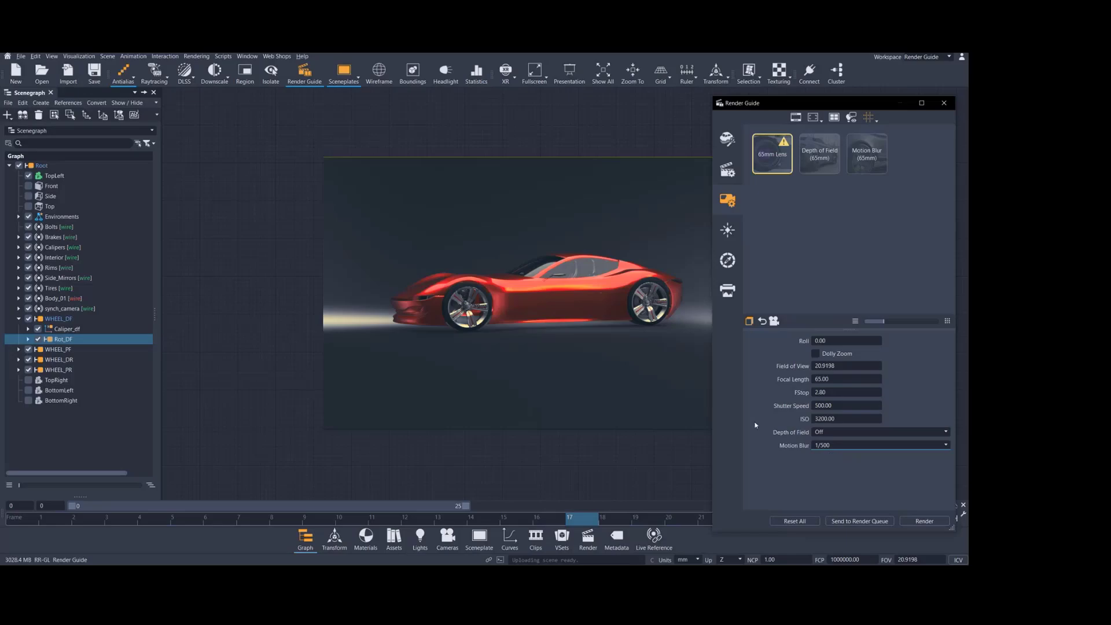
left_click(845, 447)
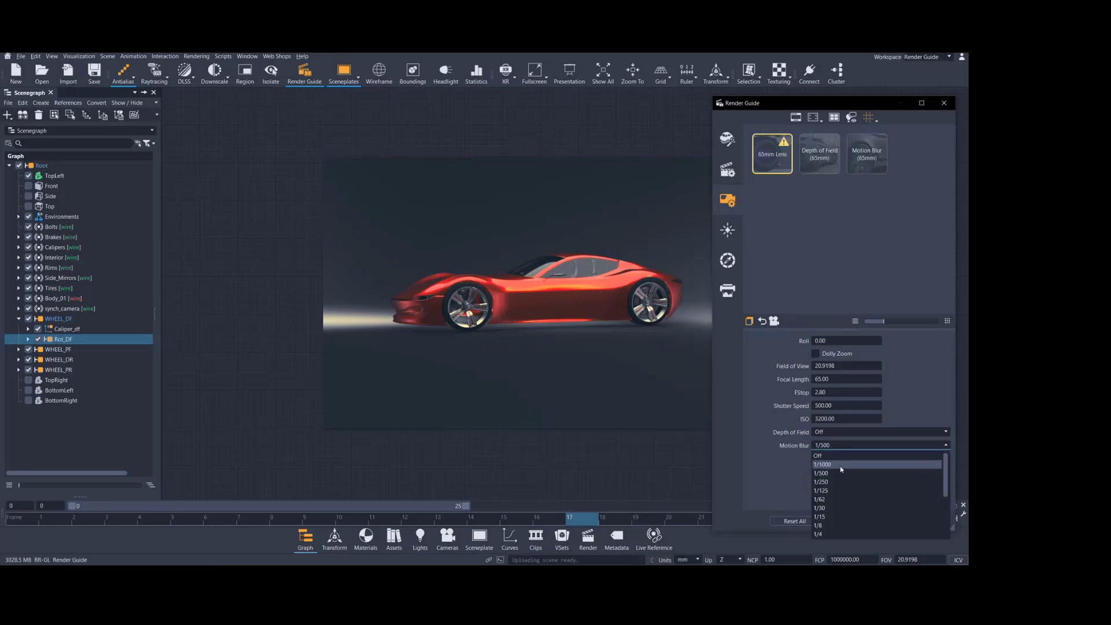
left_click(839, 484)
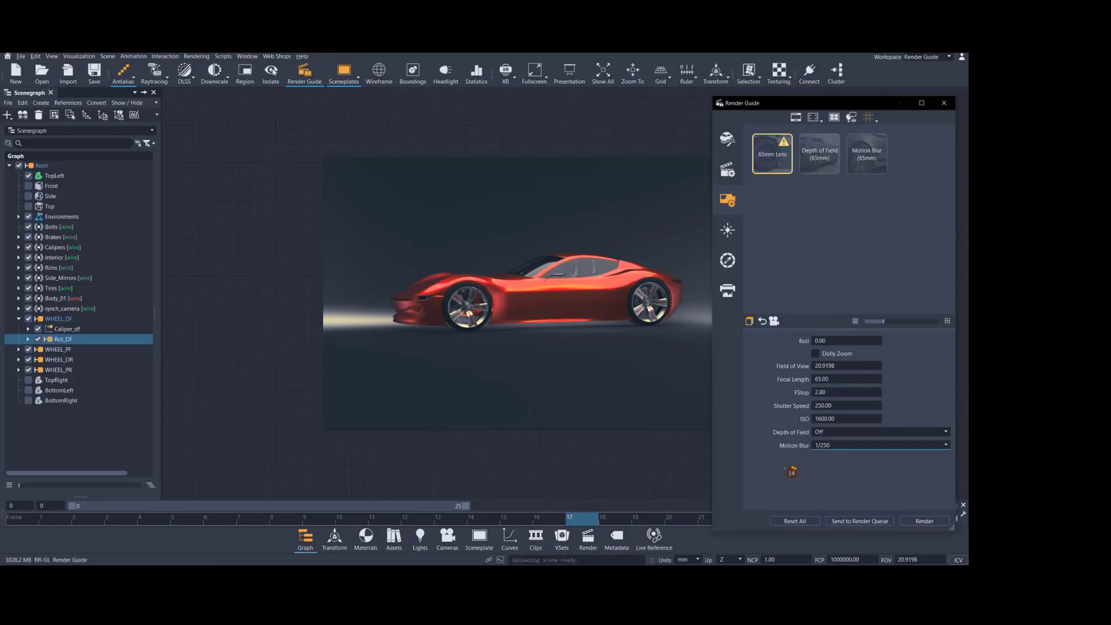
left_click(841, 445)
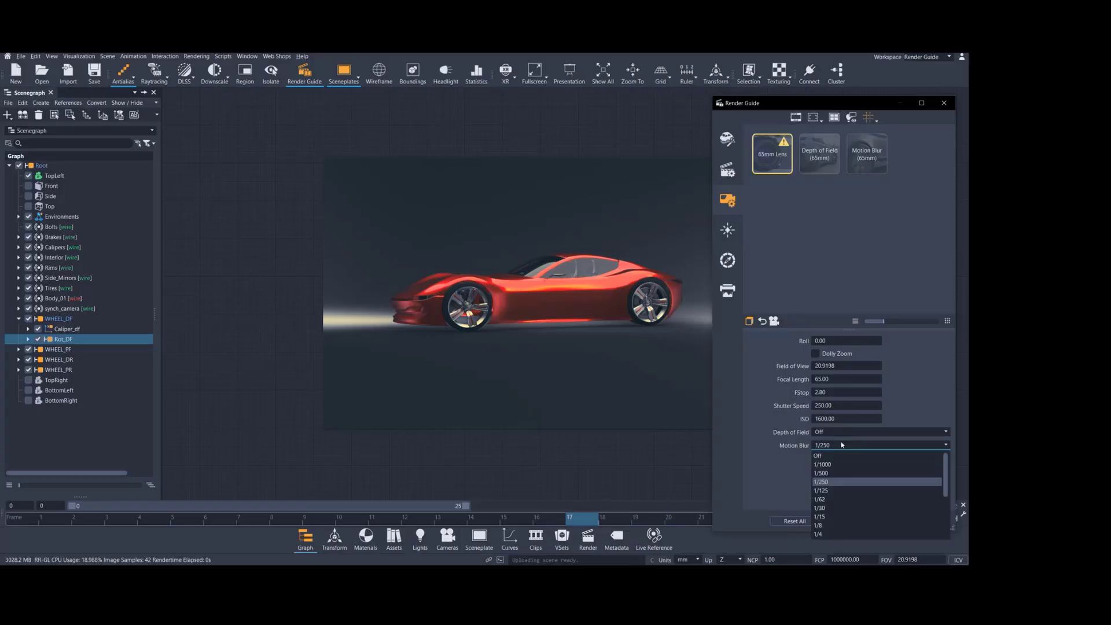
left_click(844, 508)
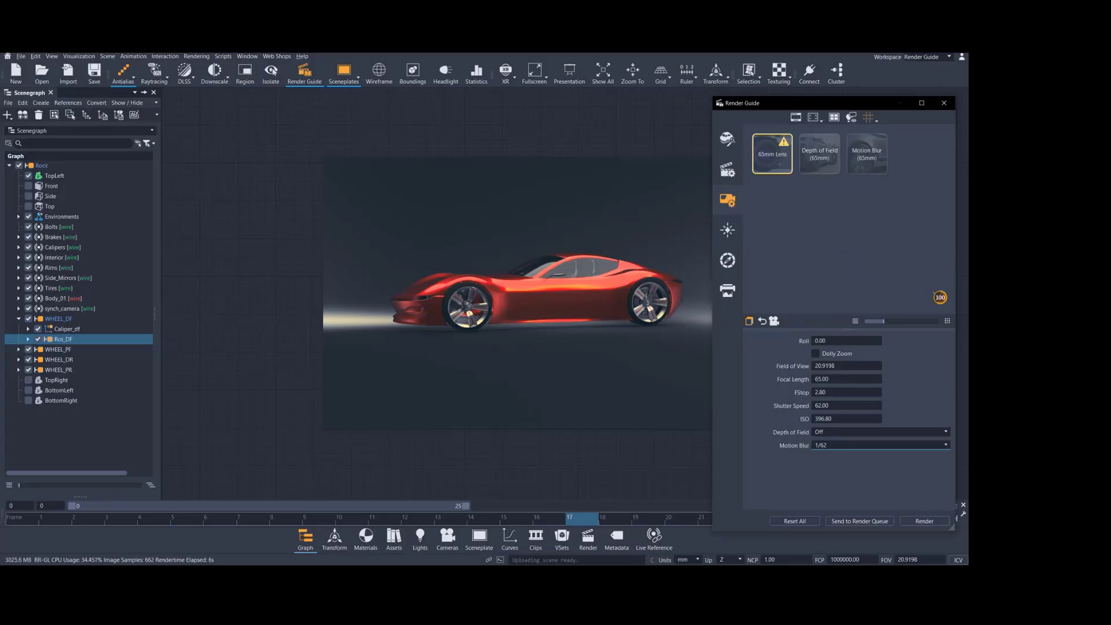
Apply the Glow and Glare preset with antialiasing off, customizing it with Glare off and a glow threshold of 1.63
left_click(727, 229)
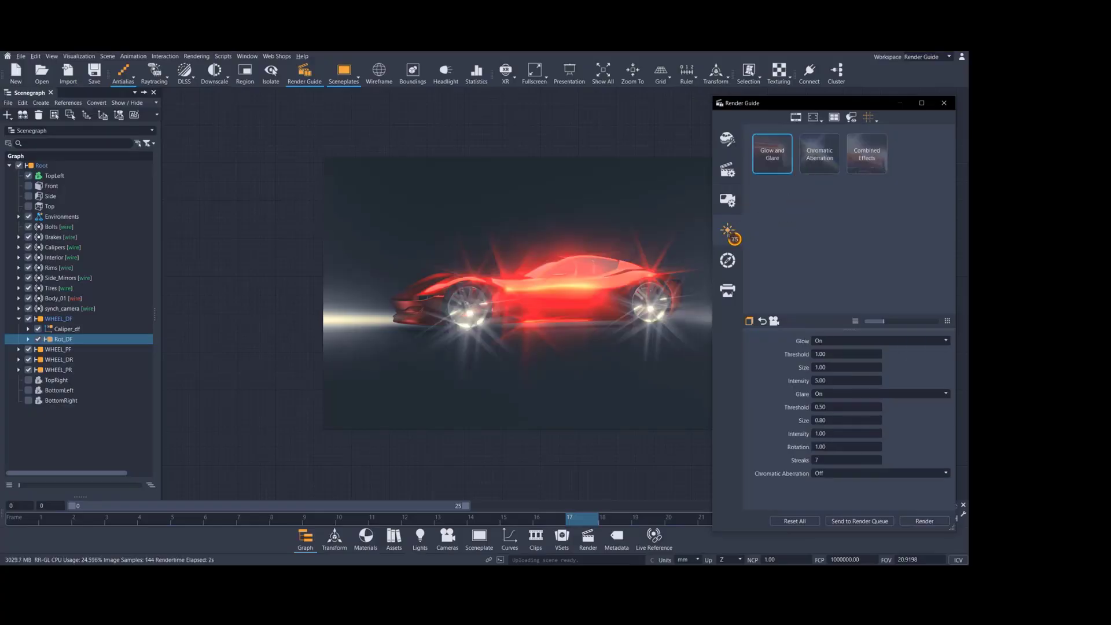
left_click(126, 74)
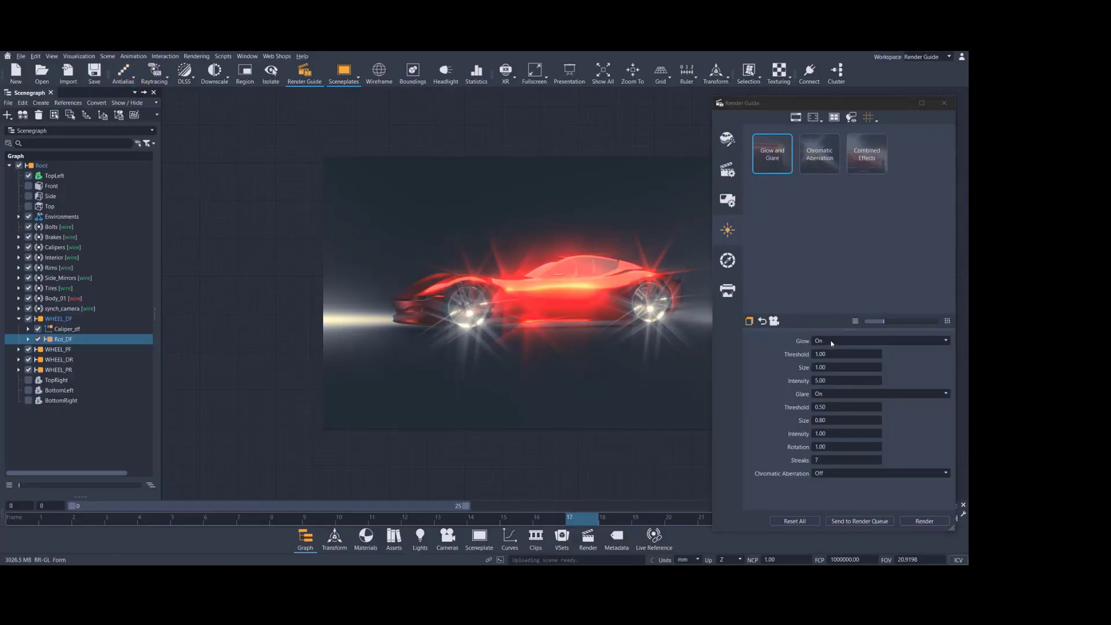
left_click(827, 394)
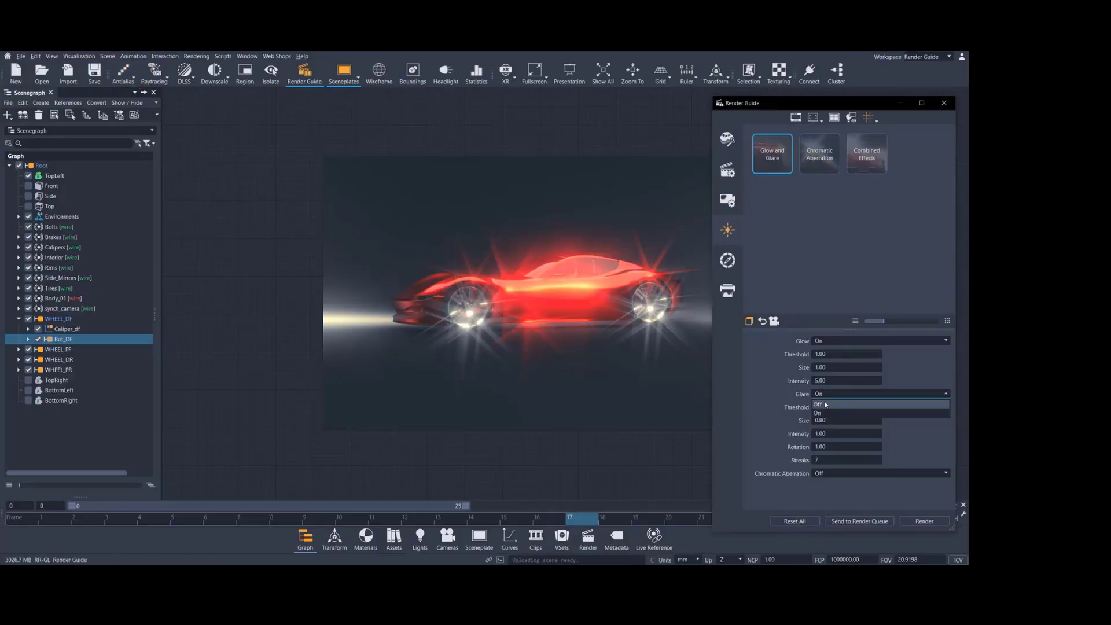
left_click(825, 405)
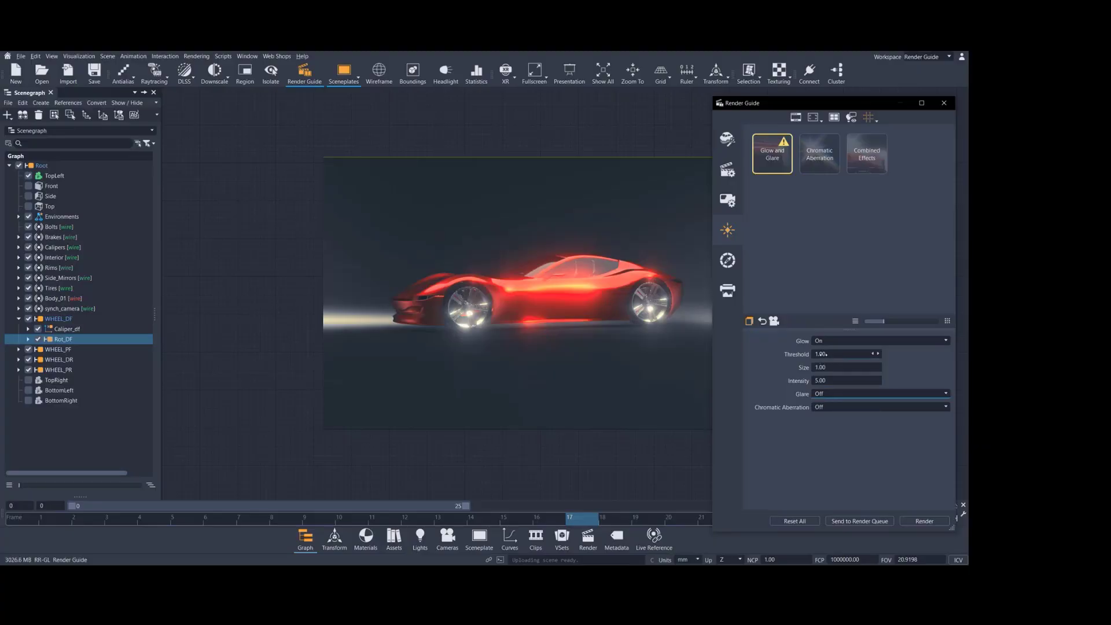
left_click_drag(821, 353, 859, 356)
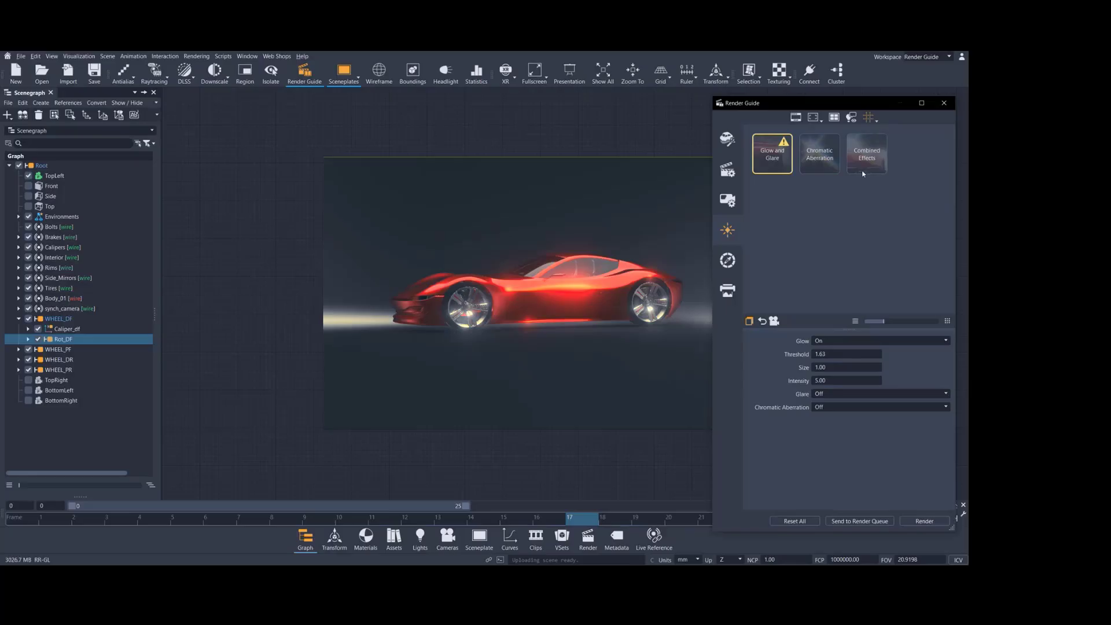
Split the display into four viewports clear of the Render Guide, and show the Camera Editor
left_click(834, 118)
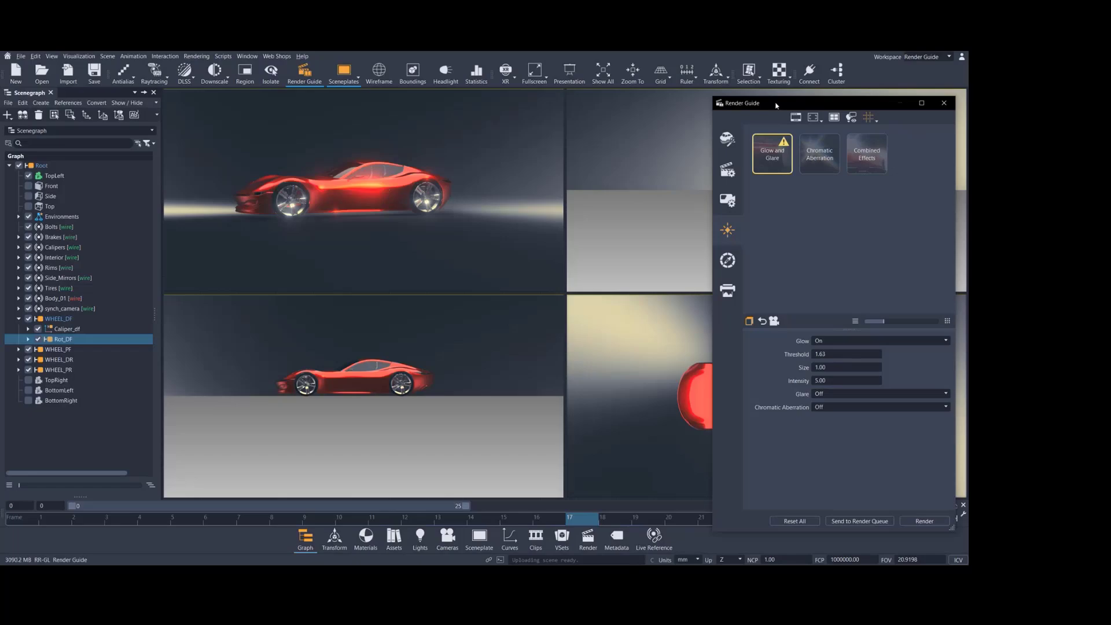
left_click_drag(787, 106, 1108, 105)
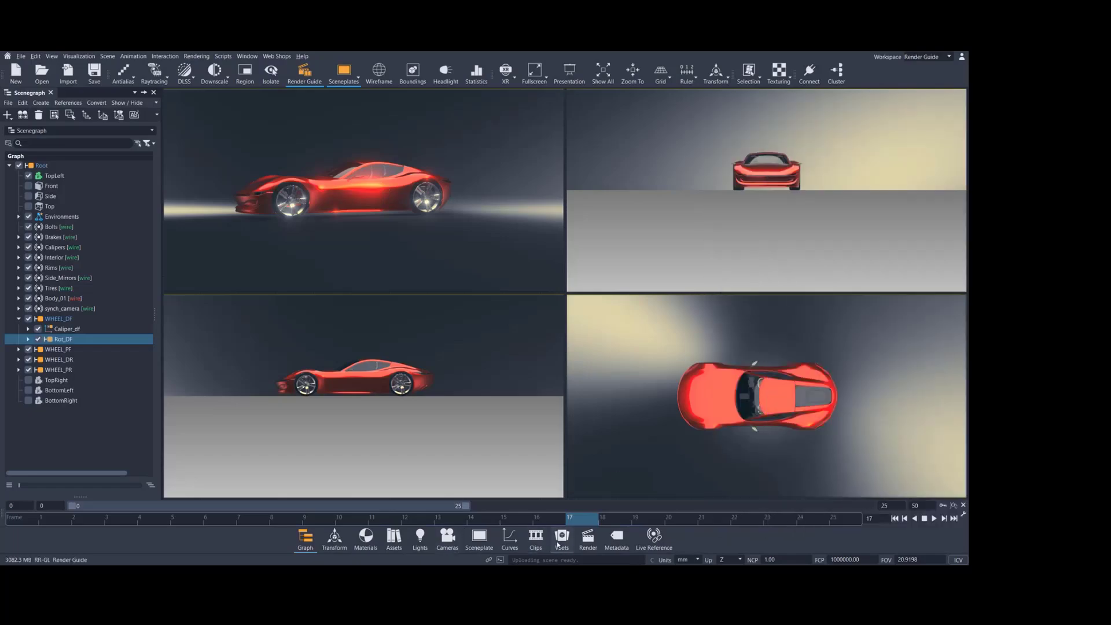
left_click(447, 536)
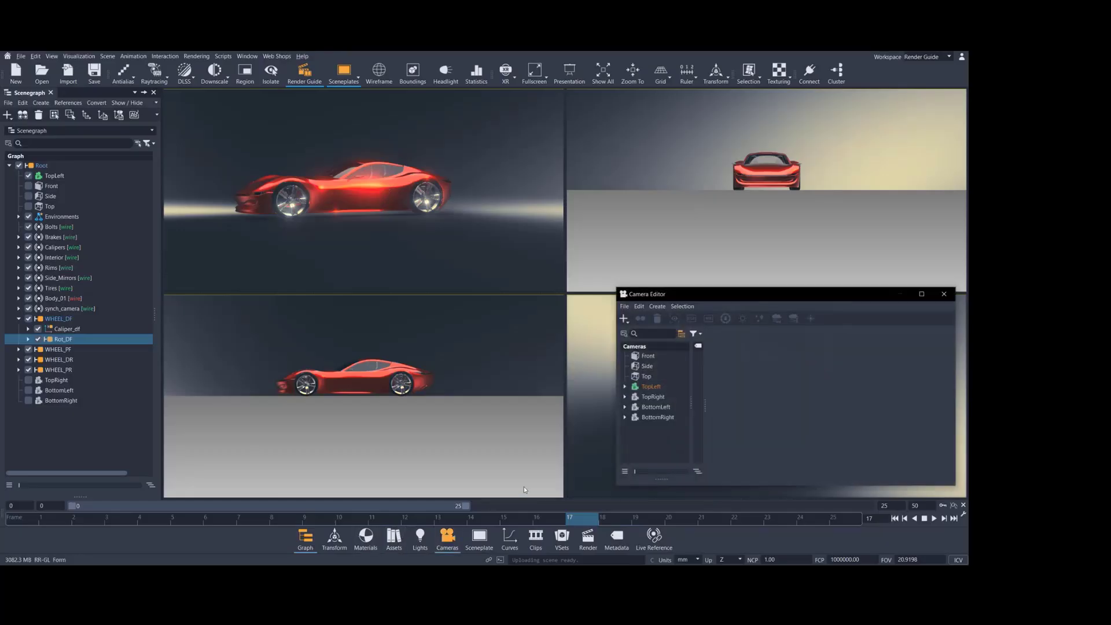
left_click_drag(680, 297, 630, 192)
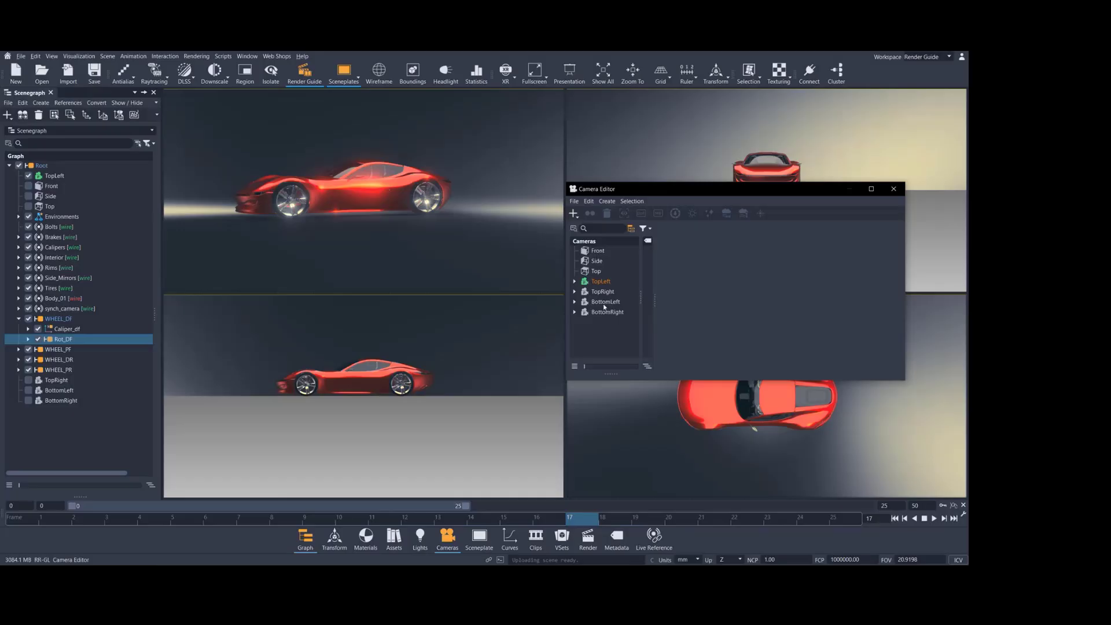
Expand the TopLeft, TopRight, BottomLeft and BottomRight cameras and their tracks in the Camera Editor to reveal each my_Viewpoint
left_click(575, 281)
left_click(584, 291)
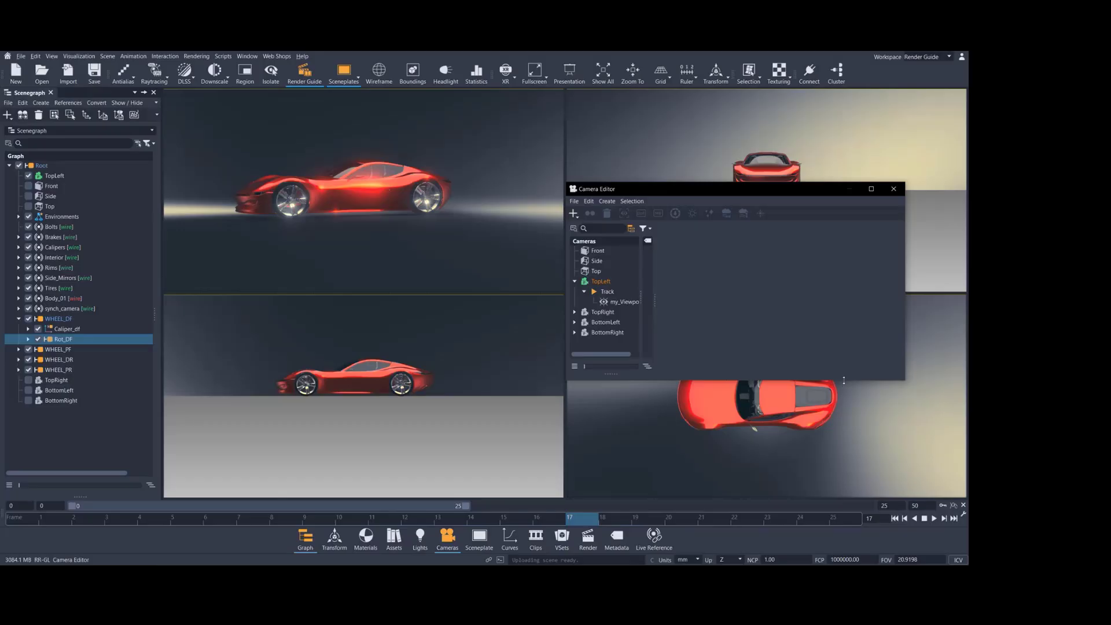
left_click_drag(844, 380, 856, 489)
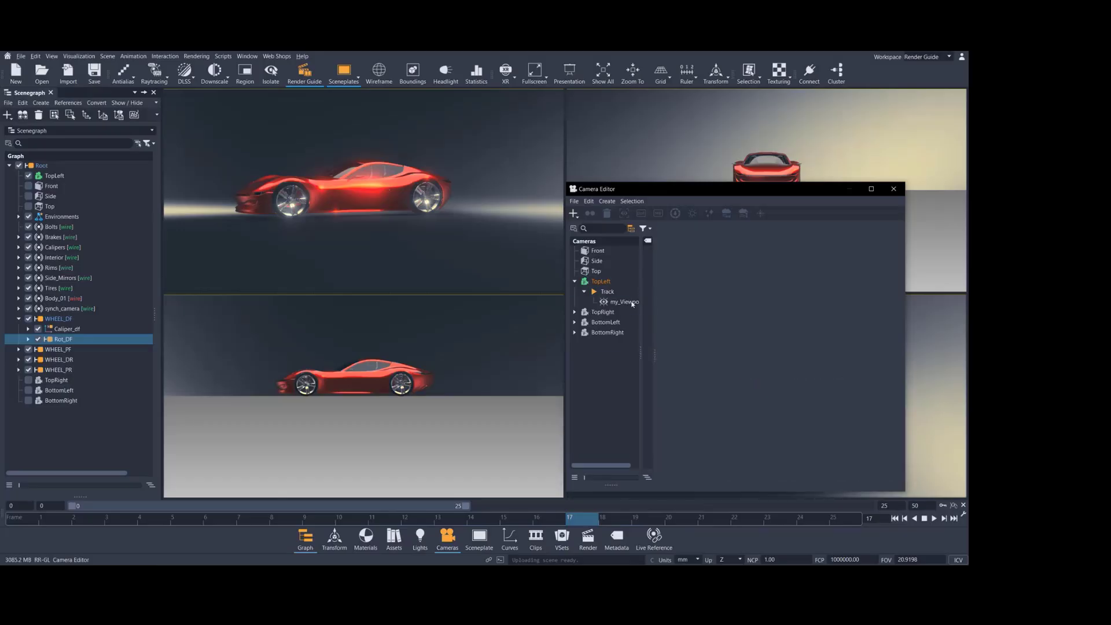
left_click(631, 303)
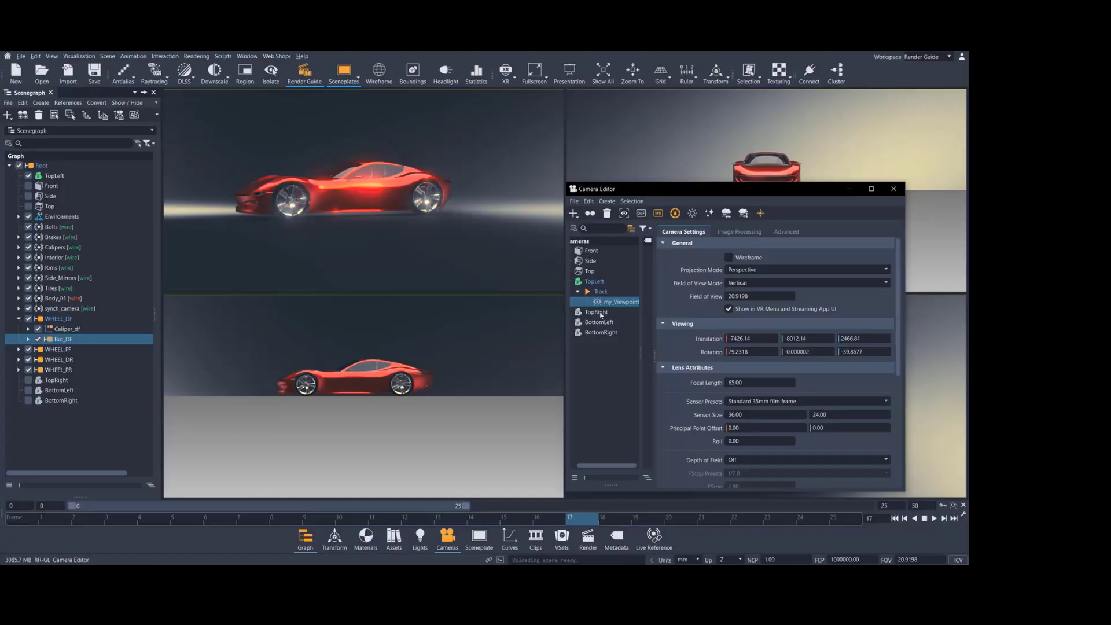
left_click(596, 312)
left_click(575, 313)
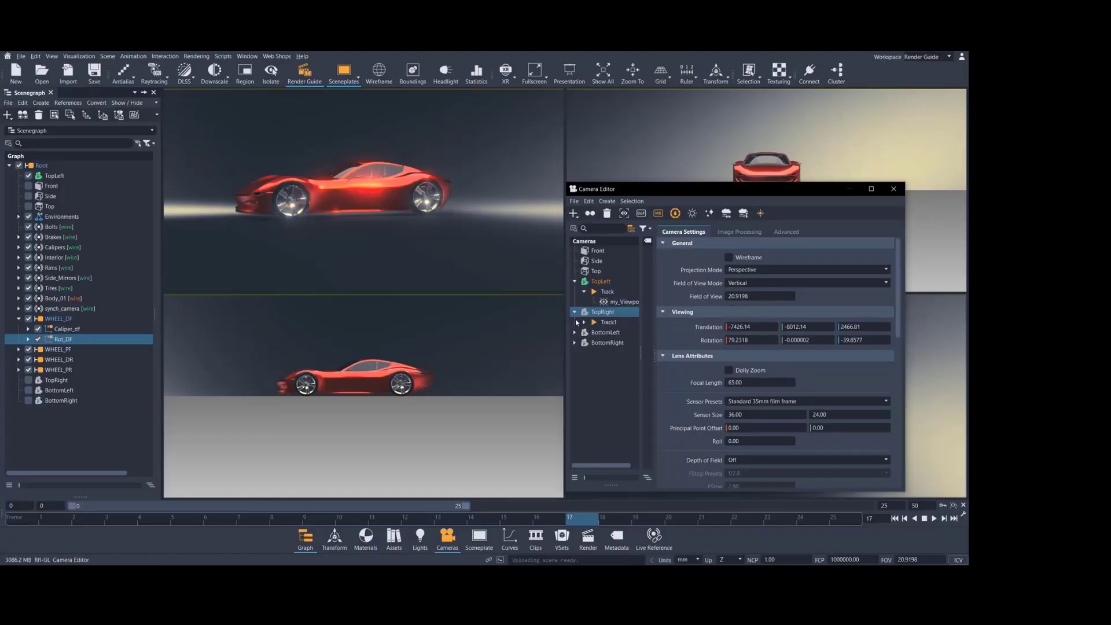
left_click(584, 322)
left_click(575, 342)
left_click(584, 352)
left_click(575, 374)
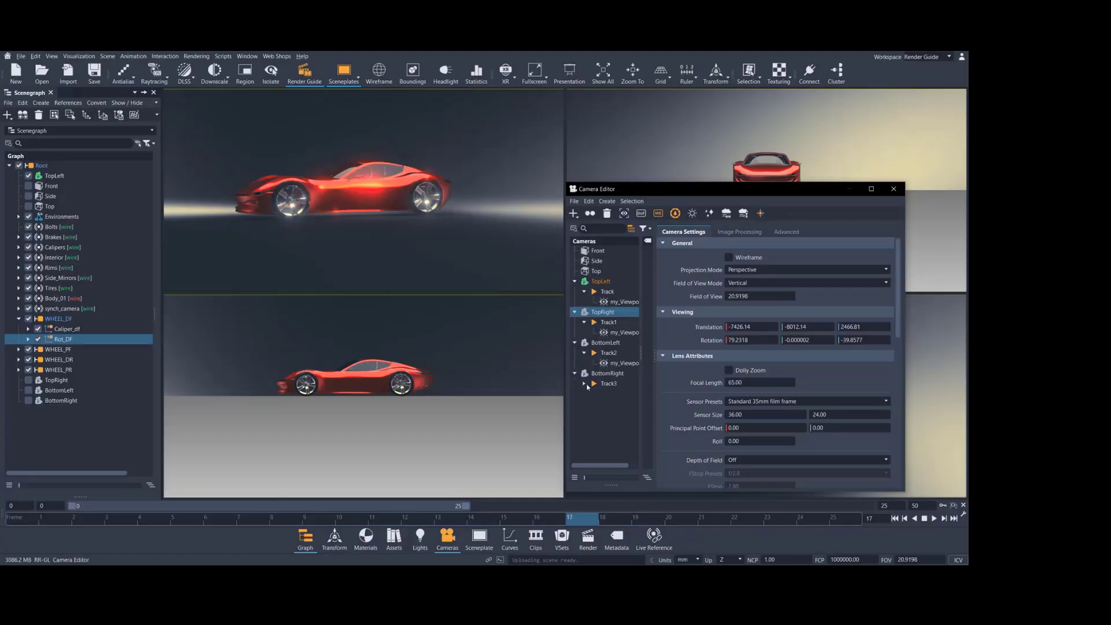
left_click(584, 384)
Load the my_Viewpoint of the TopRight, TopLeft, BottomLeft and BottomRight cameras into their matching viewports
left_click_drag(723, 188, 585, 217)
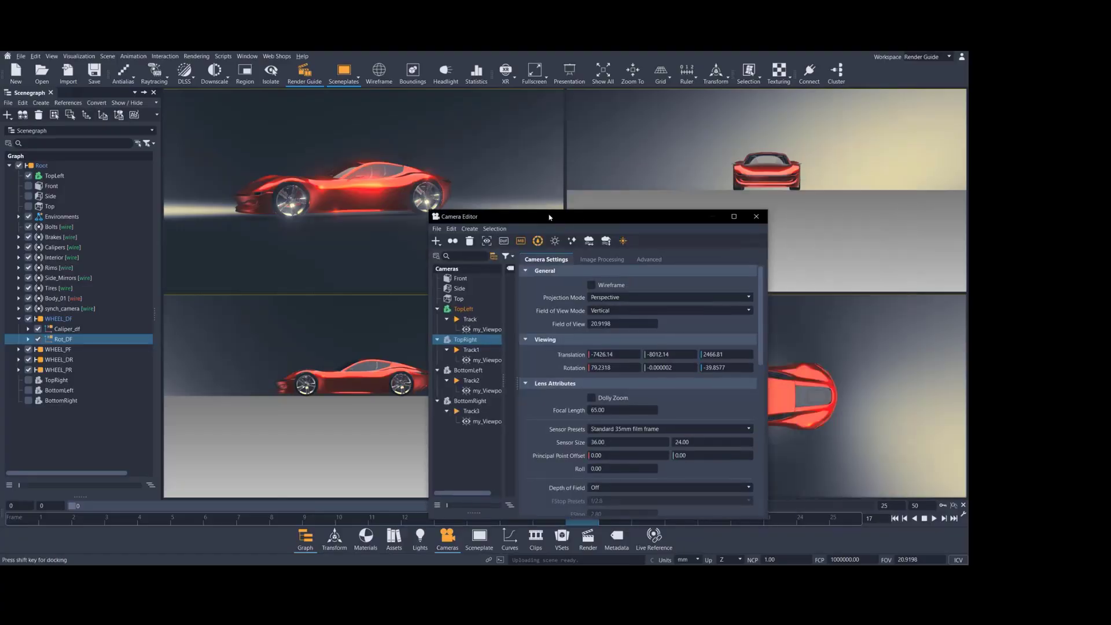
left_click(858, 145)
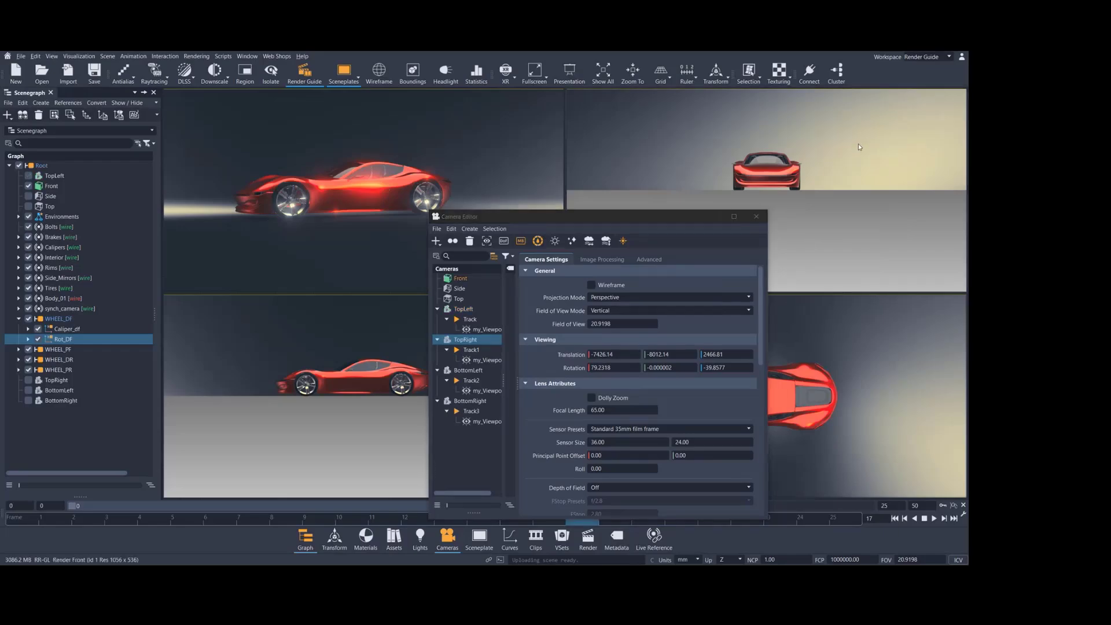
left_click(489, 360)
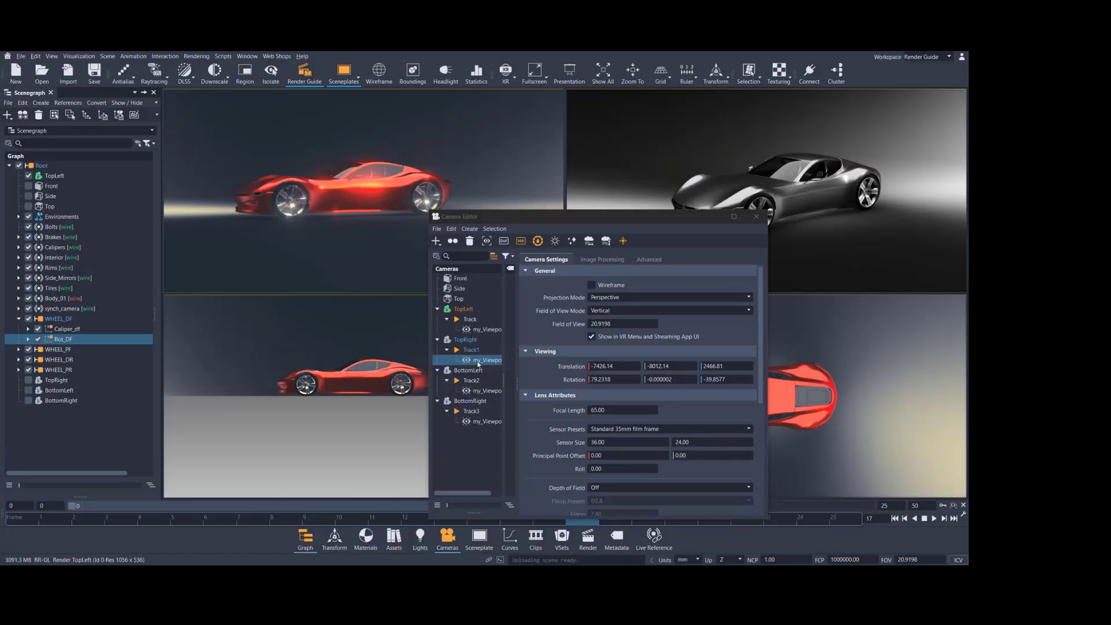
left_click(485, 330)
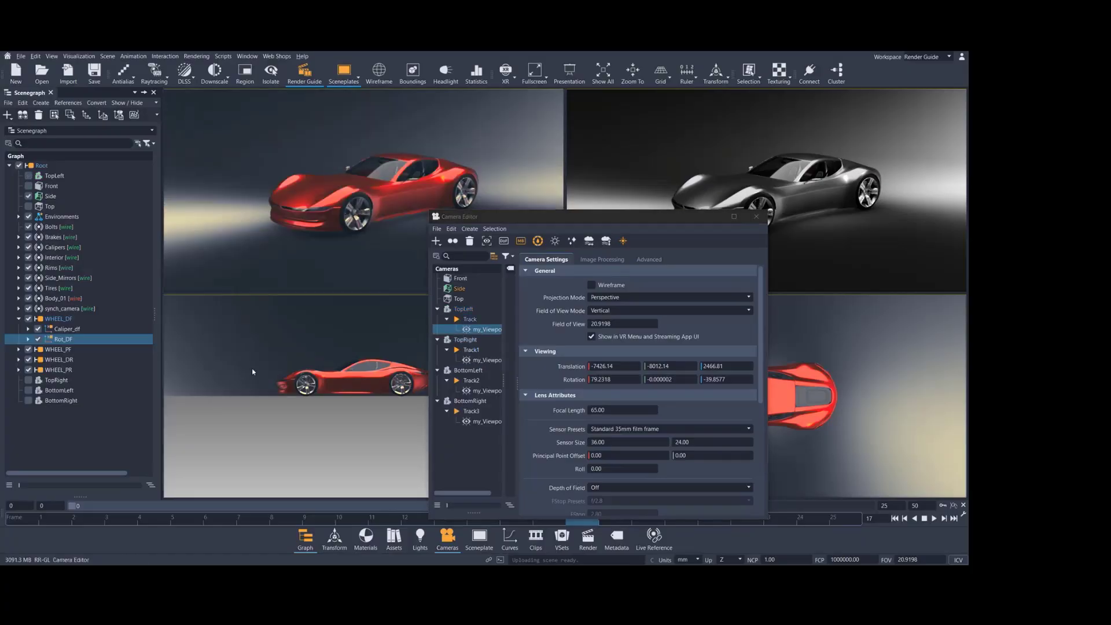
left_click(486, 391)
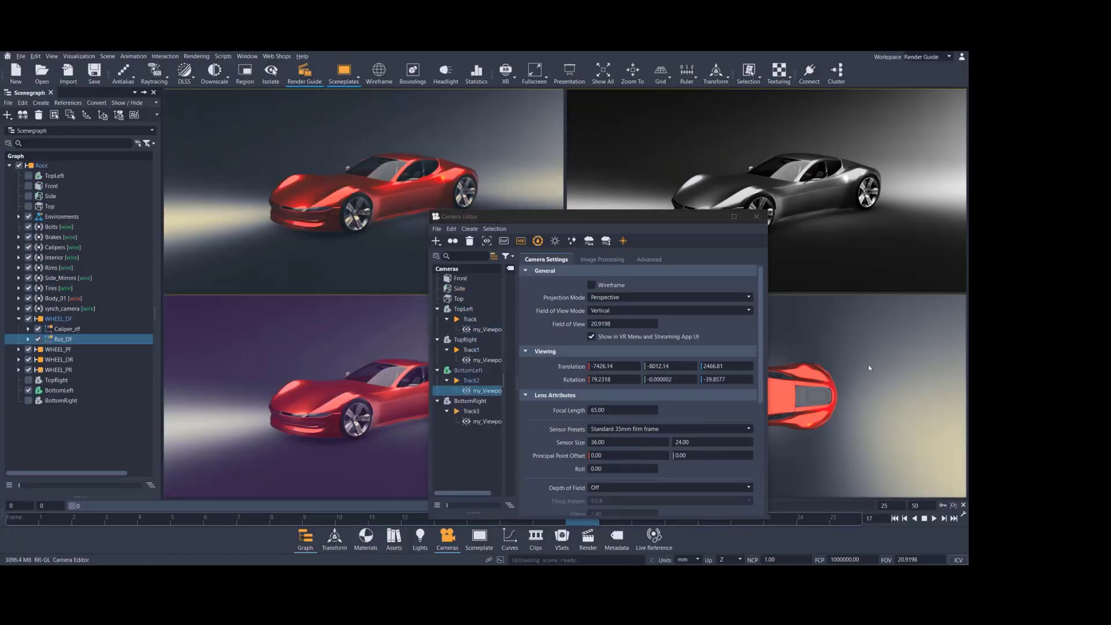
left_click(481, 421)
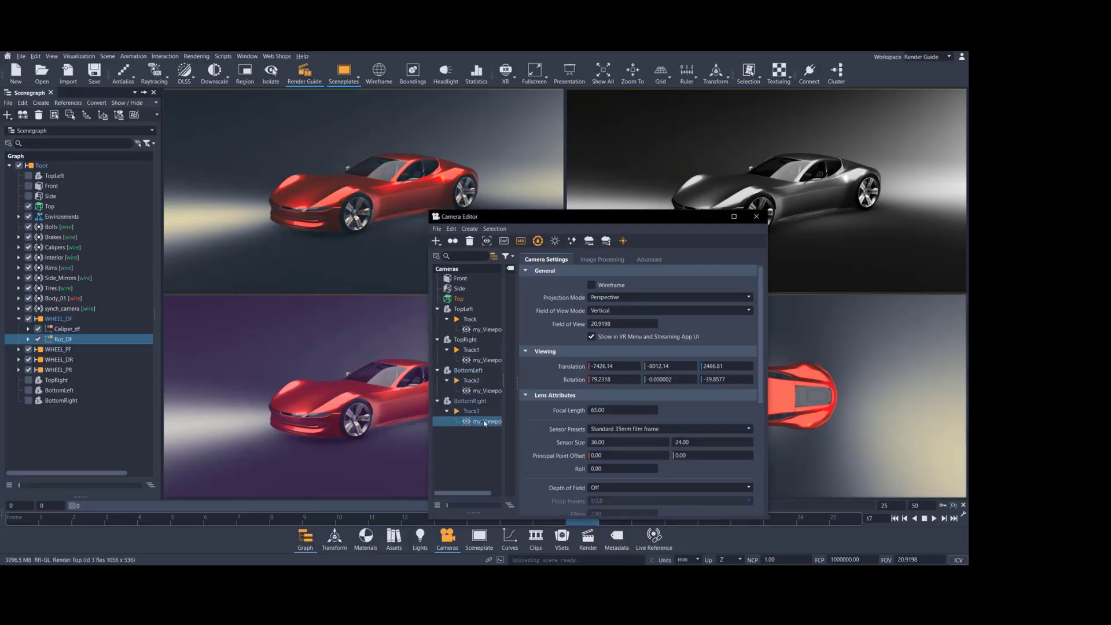
left_click_drag(643, 220, 564, 146)
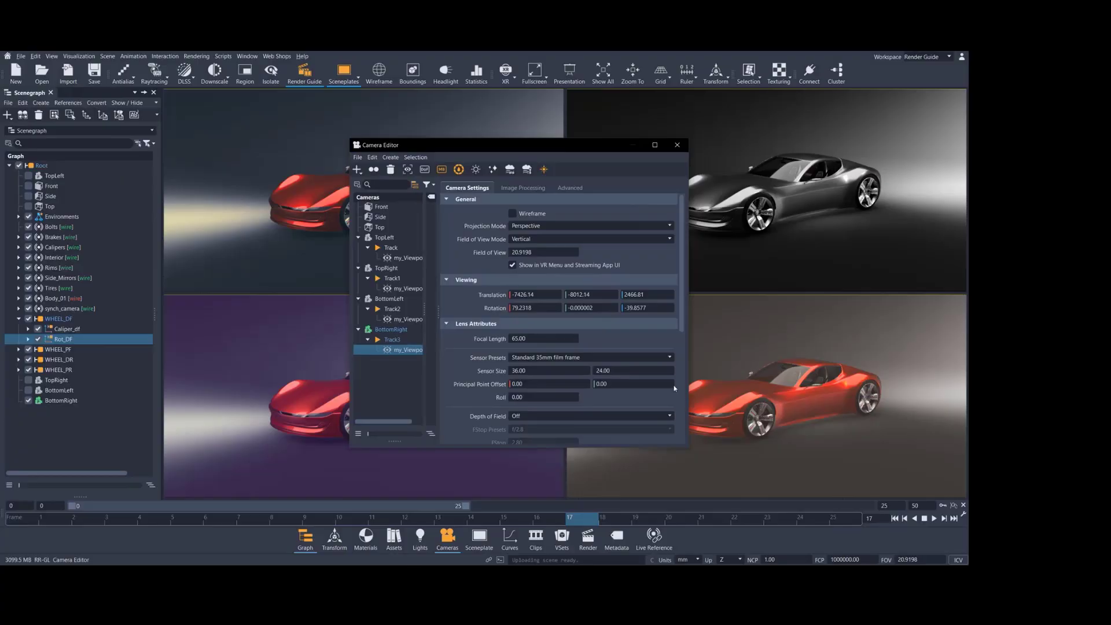
Bring back the Render Guide and apply the Chromatic Aberration preset to the TopRight camera, with the Camera Editor out of view
left_click(305, 72)
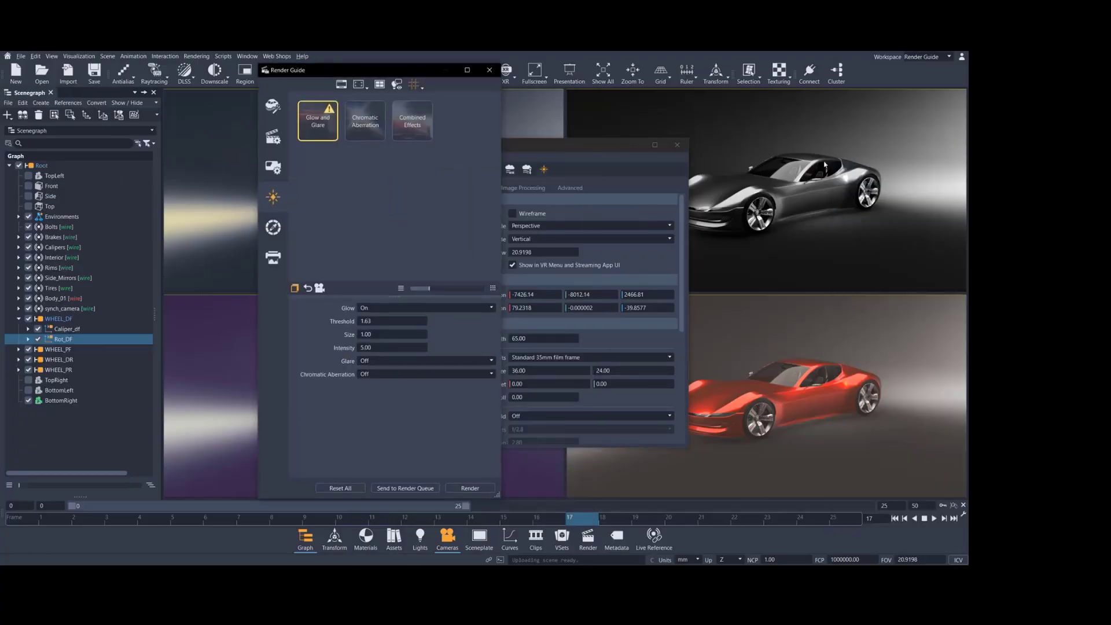
left_click(370, 127)
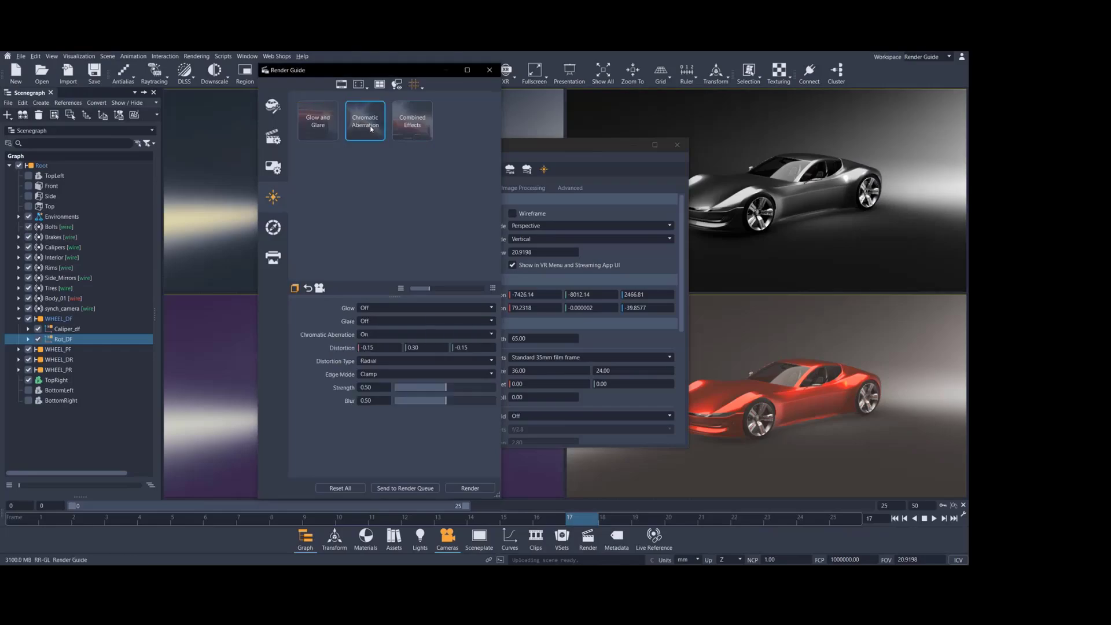
left_click_drag(527, 140, 1110, 168)
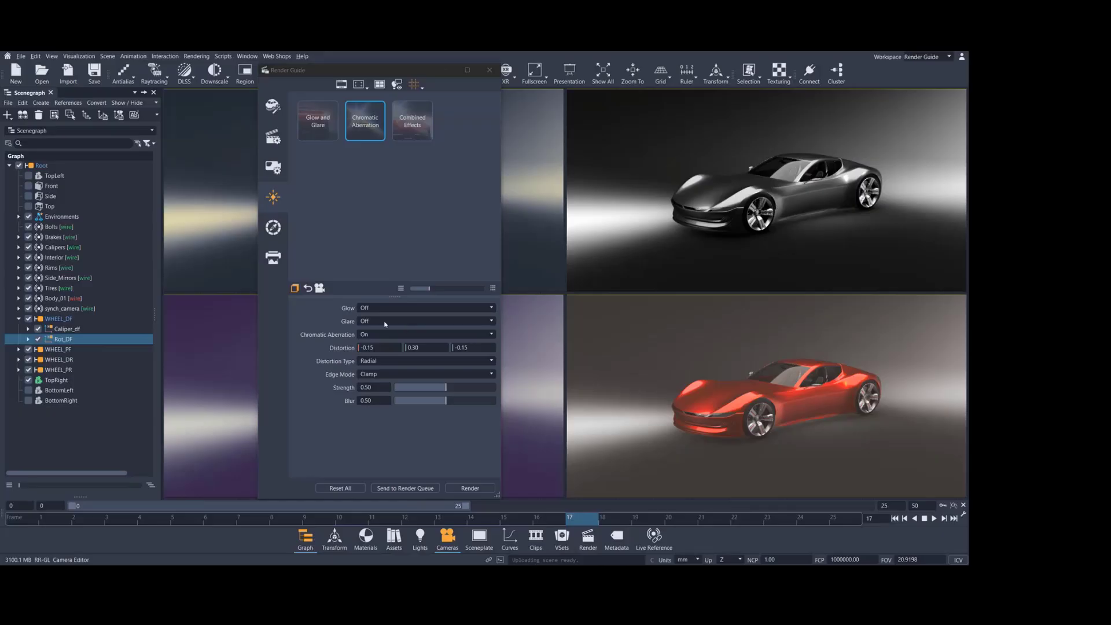
Set the chromatic aberration's three Distortion values to -1.00, -0.87 and -1.00
left_click(368, 346)
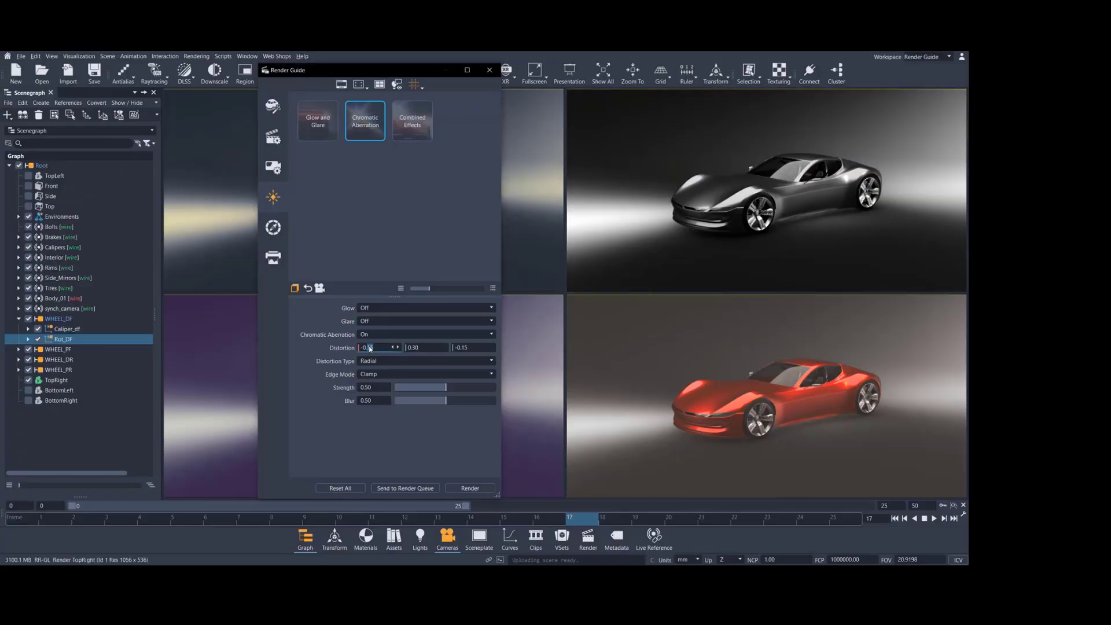
left_click(380, 425)
left_click_drag(367, 347, 341, 347)
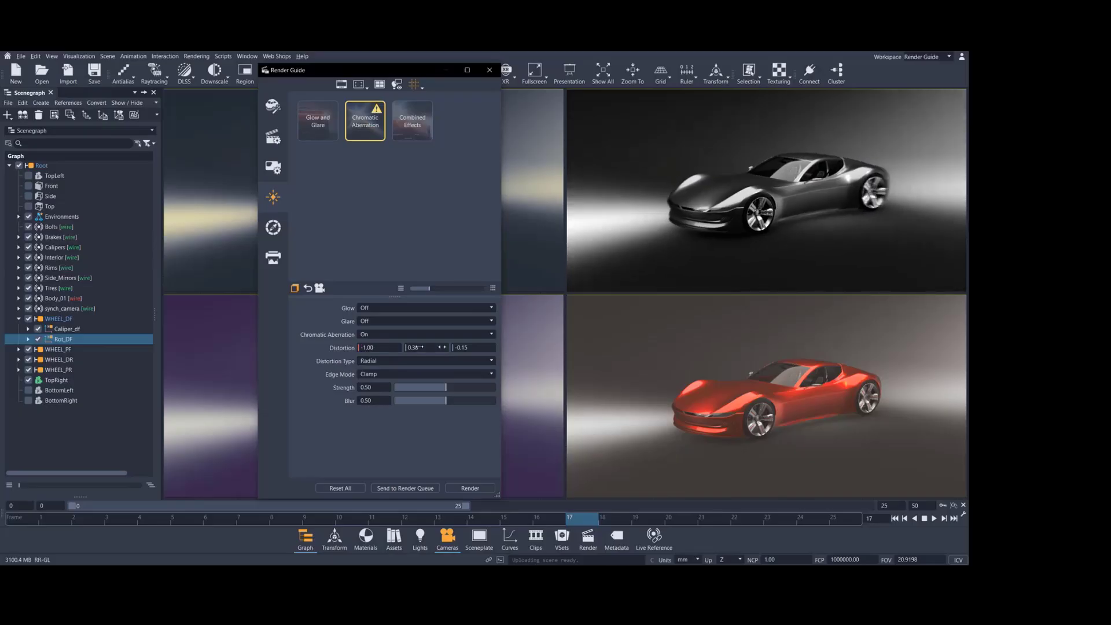
left_click_drag(412, 347, 375, 348)
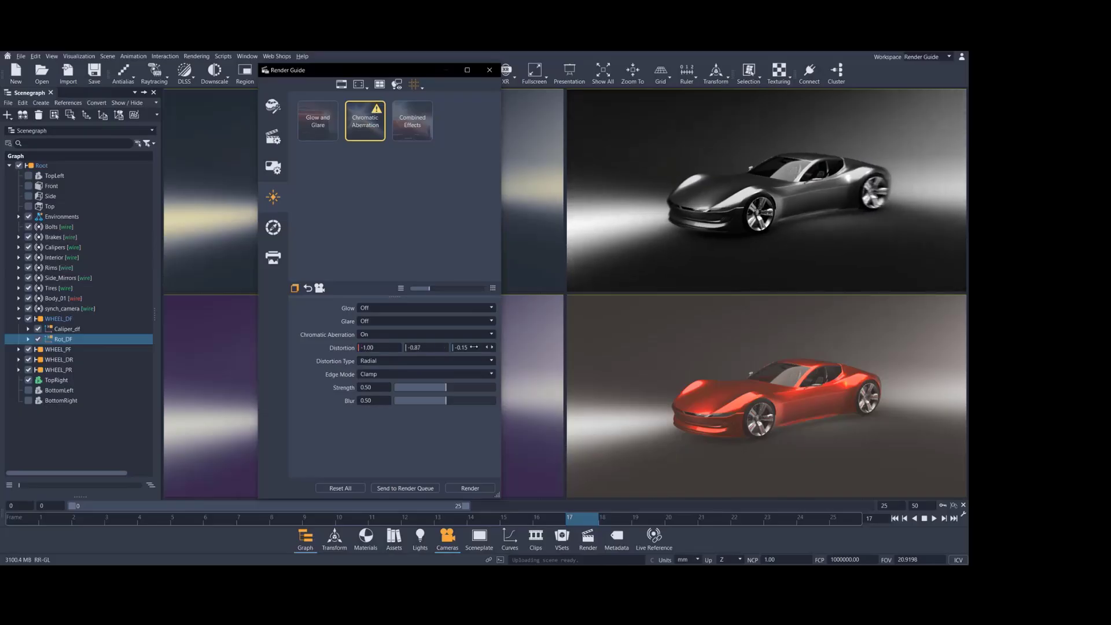
left_click_drag(460, 347, 428, 347)
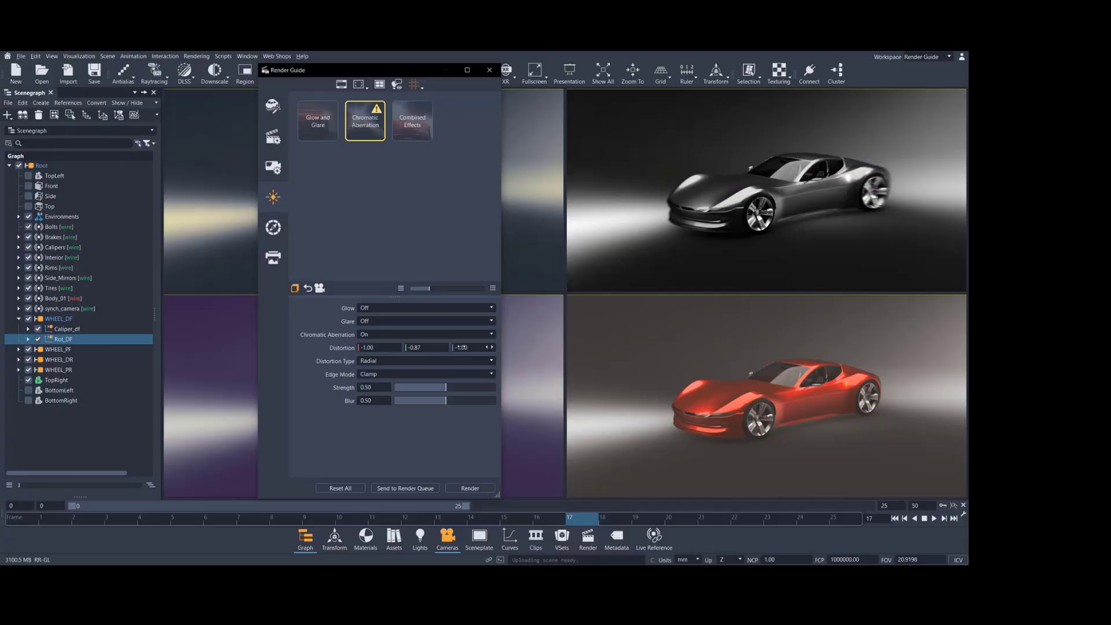
Turn on Glow for the TopRight camera and set its threshold to 0.00001
left_click(395, 308)
left_click(388, 327)
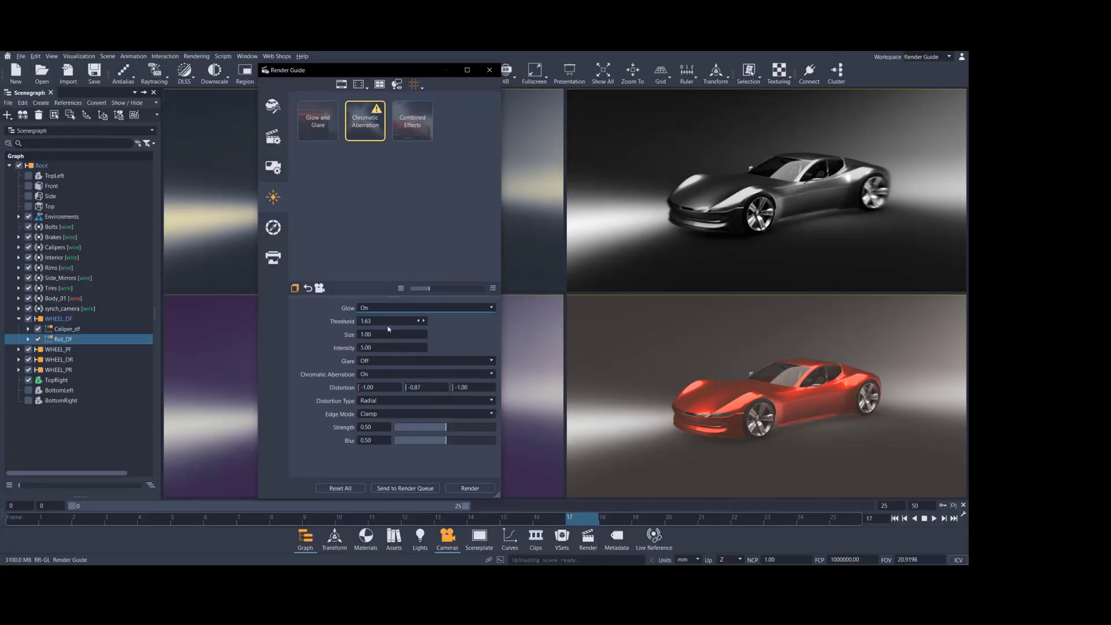
left_click_drag(370, 321, 329, 321)
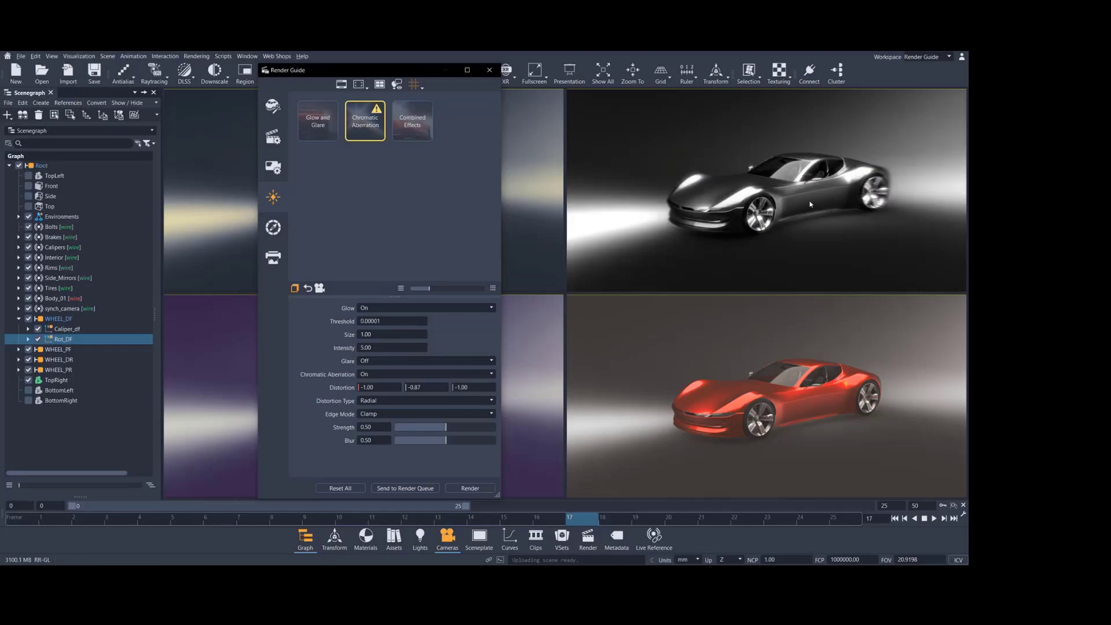
Bring up the Camera Editor and set the TopRight camera's my_Viewpoint to the current view
left_click(319, 287)
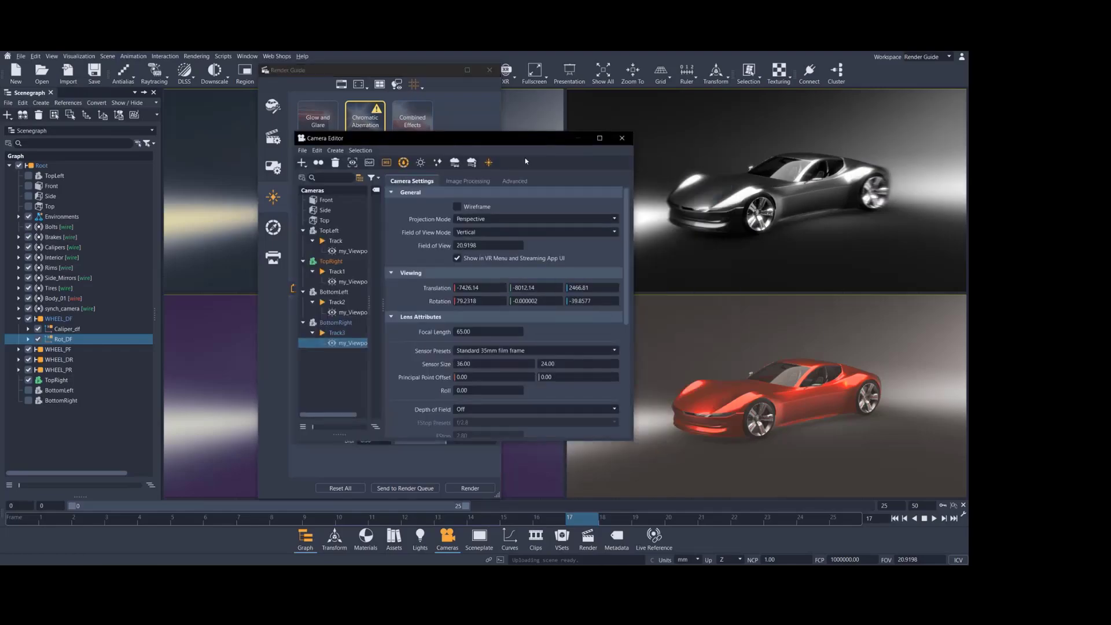
right_click(352, 283)
mouse_move(463, 329)
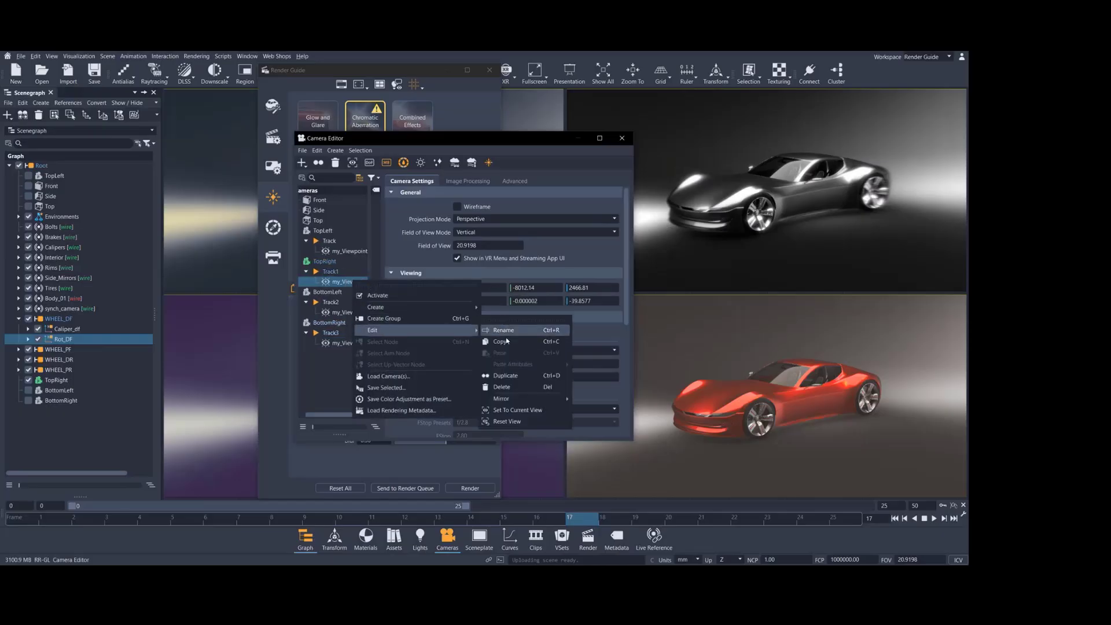
left_click(533, 410)
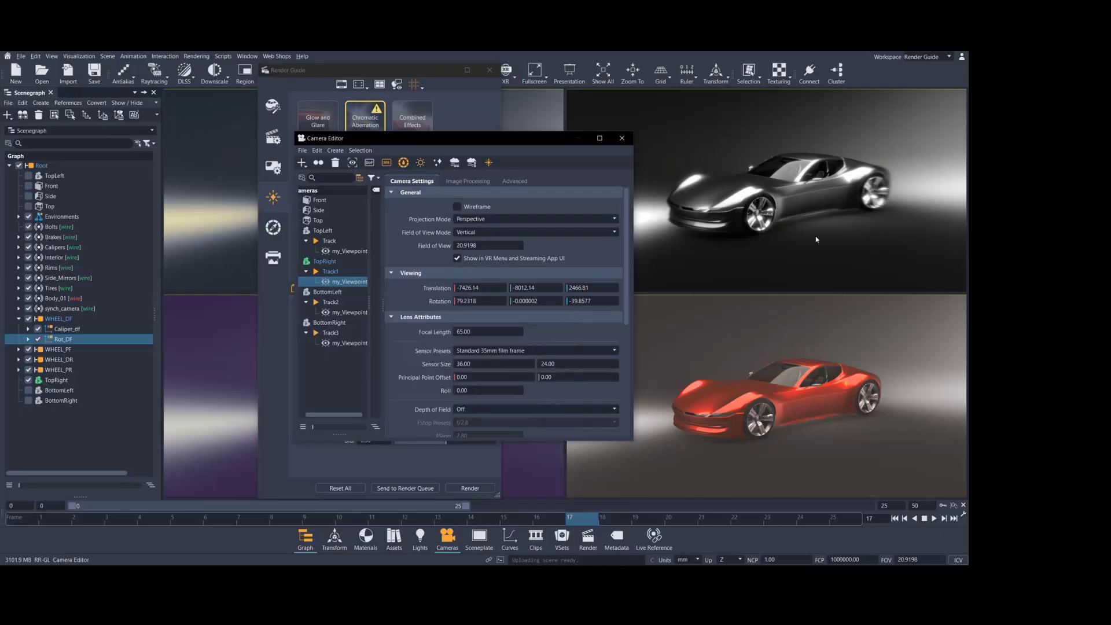
Apply the Combined Effects preset to the orbited TopRight view and restore that camera's saved my_Viewpoint
left_click_drag(815, 239, 694, 234, "alt")
left_click_drag(509, 138, 298, 231)
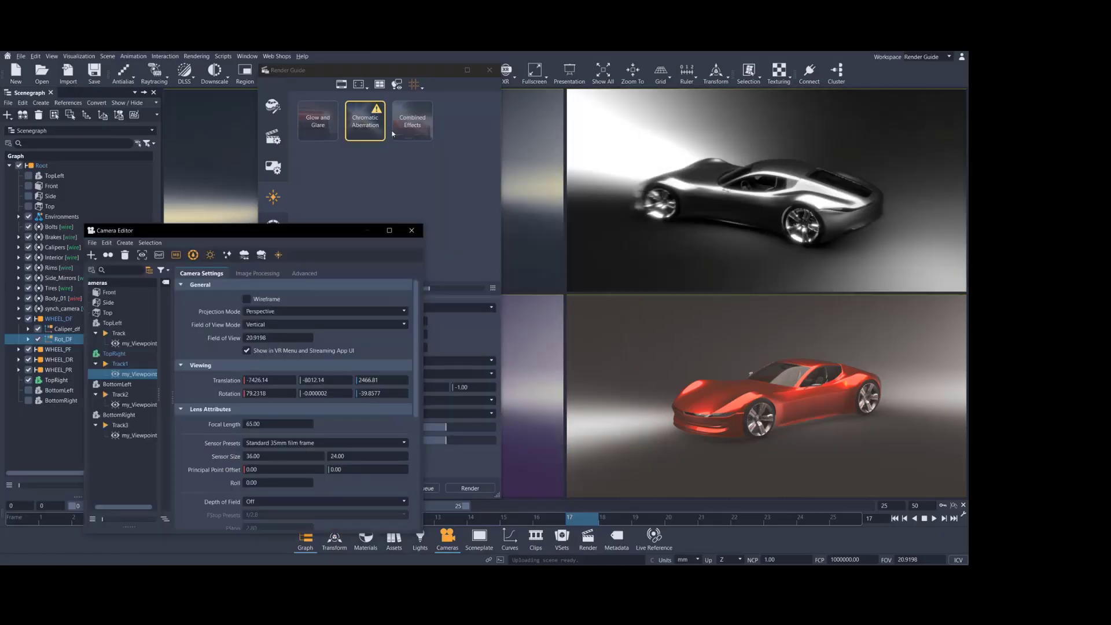
left_click(413, 128)
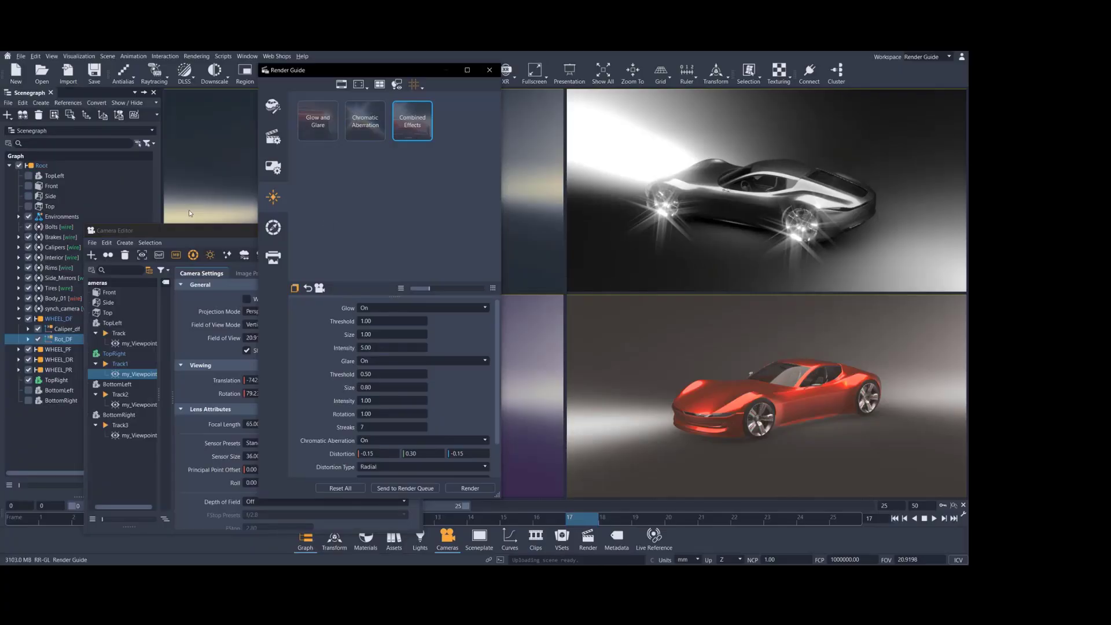
left_click(208, 235)
double_click(136, 374)
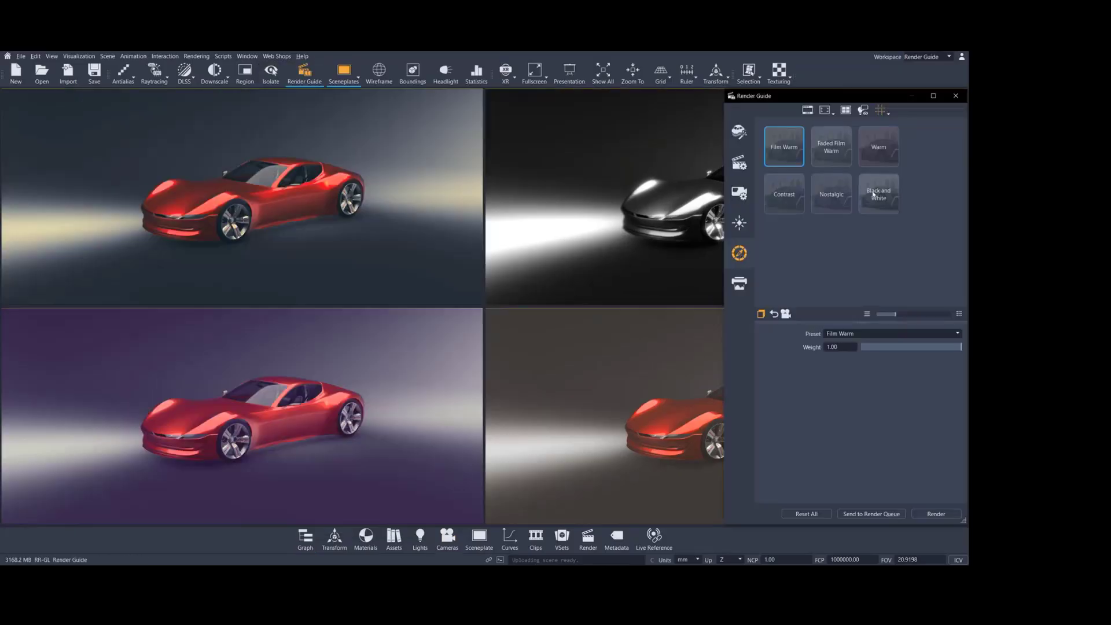
Apply the Nostalgic color preset to the TopRight camera with a weight of 0.60
left_click(845, 202)
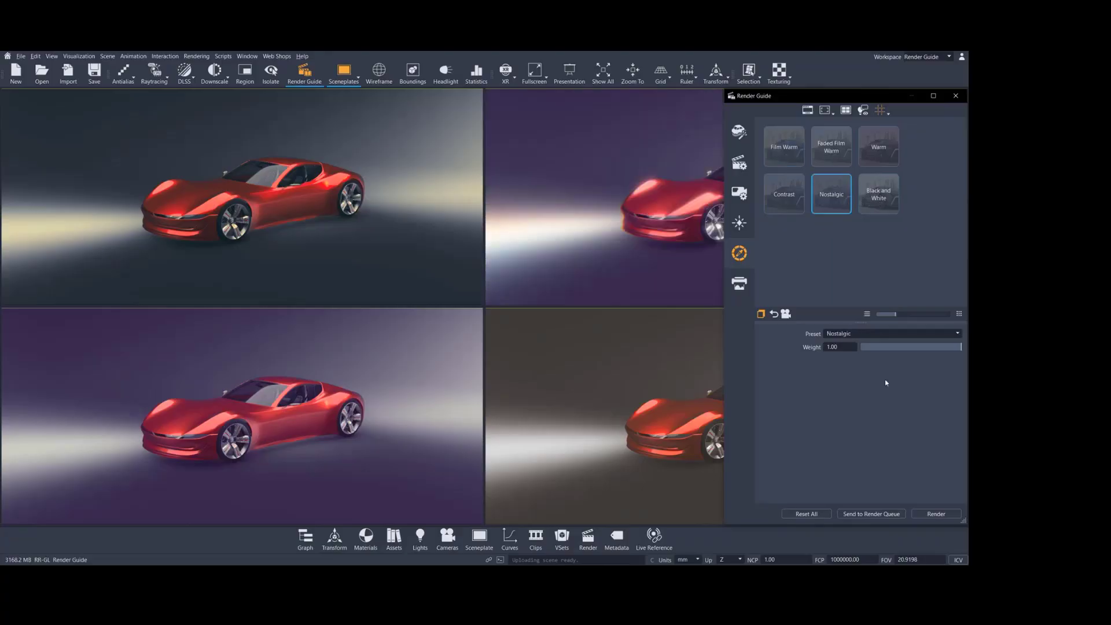
left_click_drag(943, 349, 920, 350)
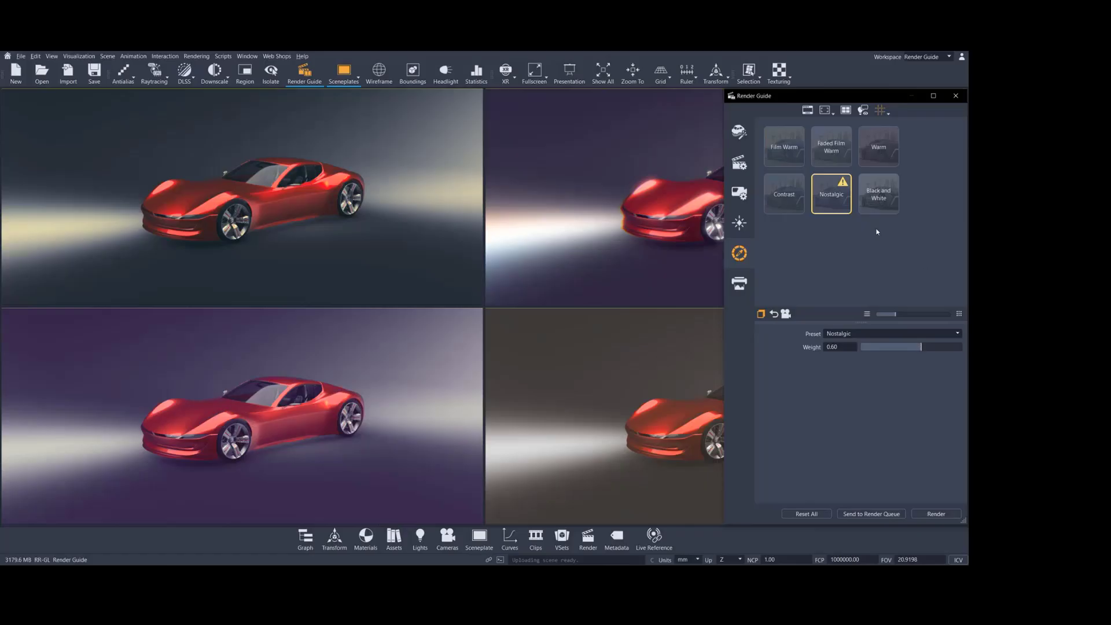
Open the Render Guide's render output settings and examine the available render window sizes
left_click(739, 283)
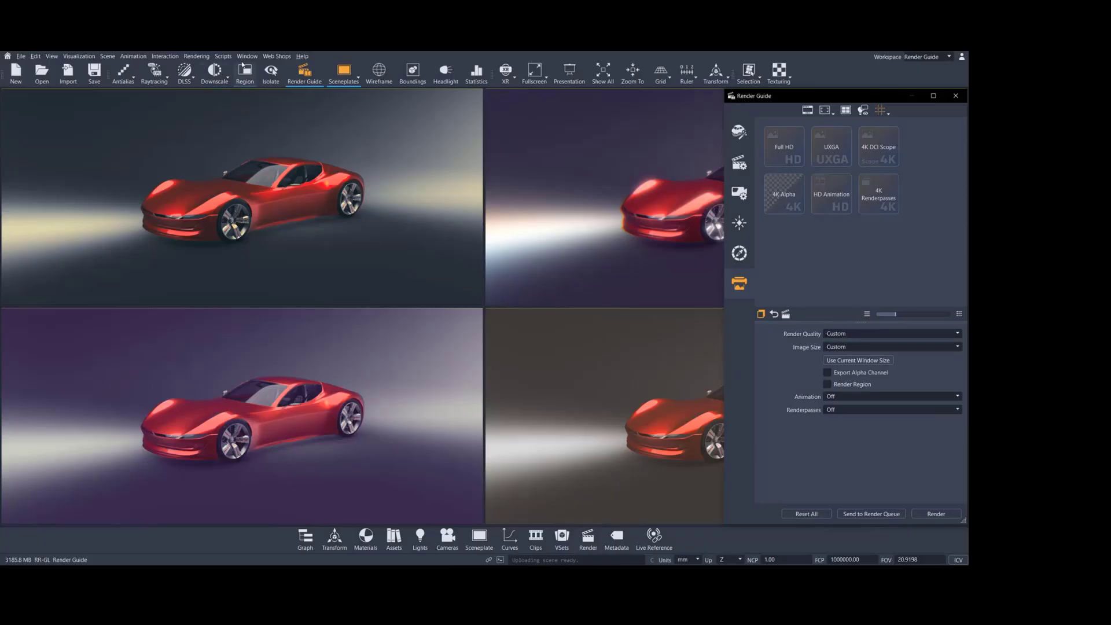
left_click(247, 56)
mouse_move(252, 111)
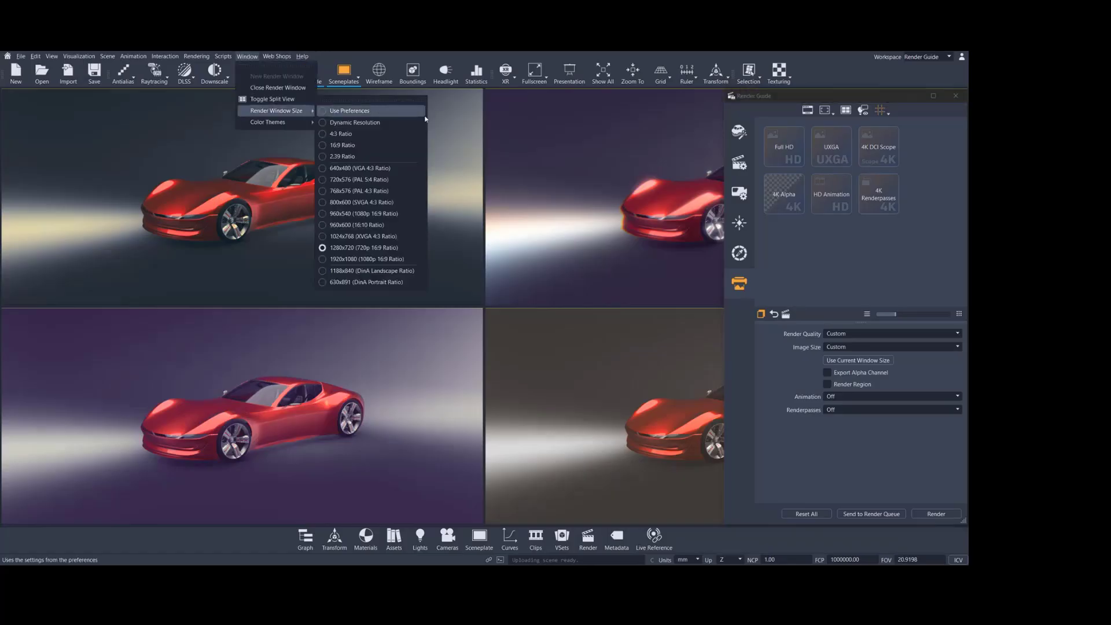
left_click(386, 110)
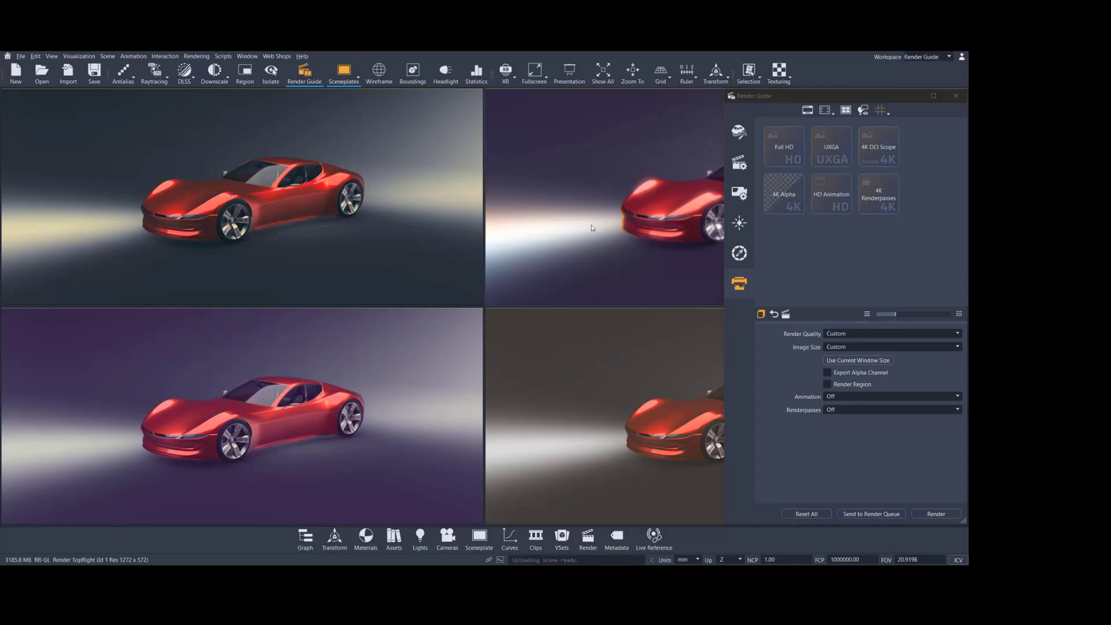
Detach the TopRight viewport as a floating window and place it over the TopLeft viewport
key("F11")
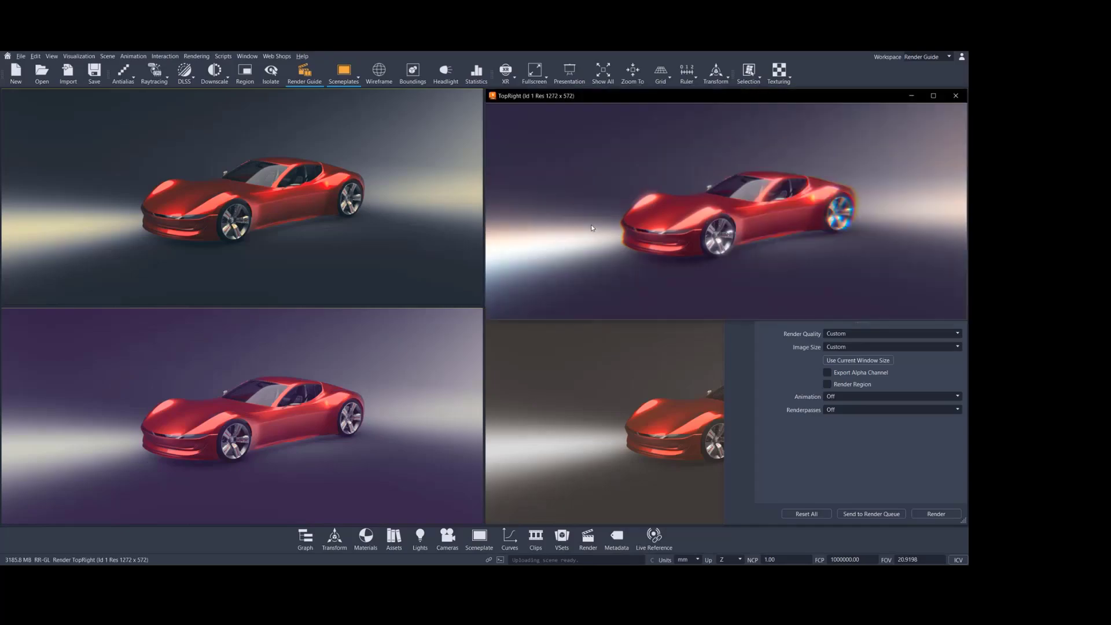
left_click_drag(658, 100, 181, 134)
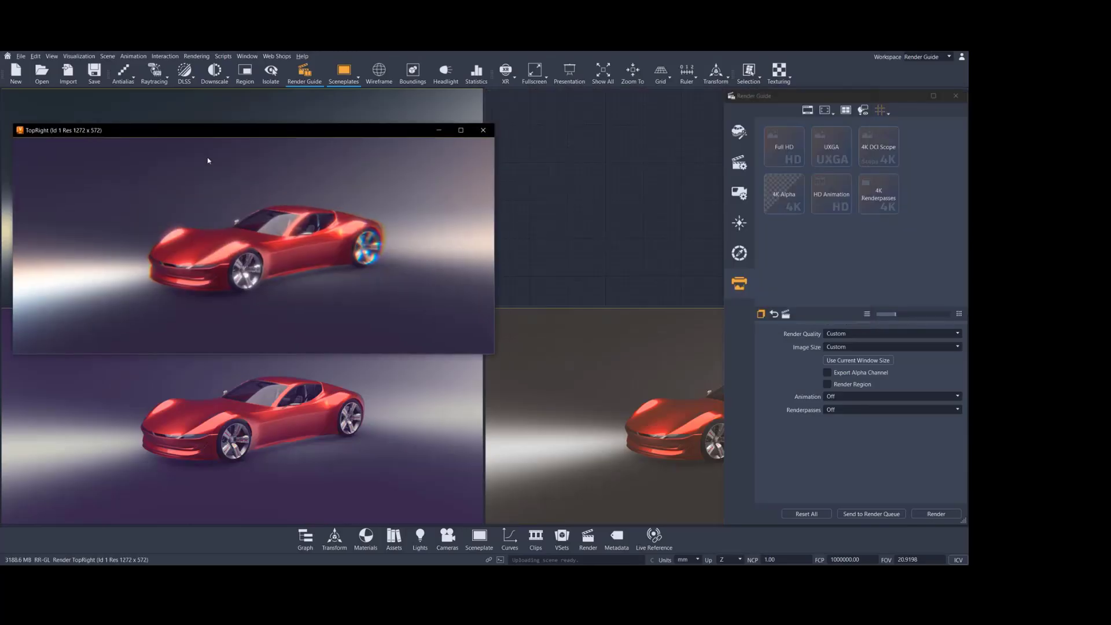
left_click_drag(321, 135, 246, 151)
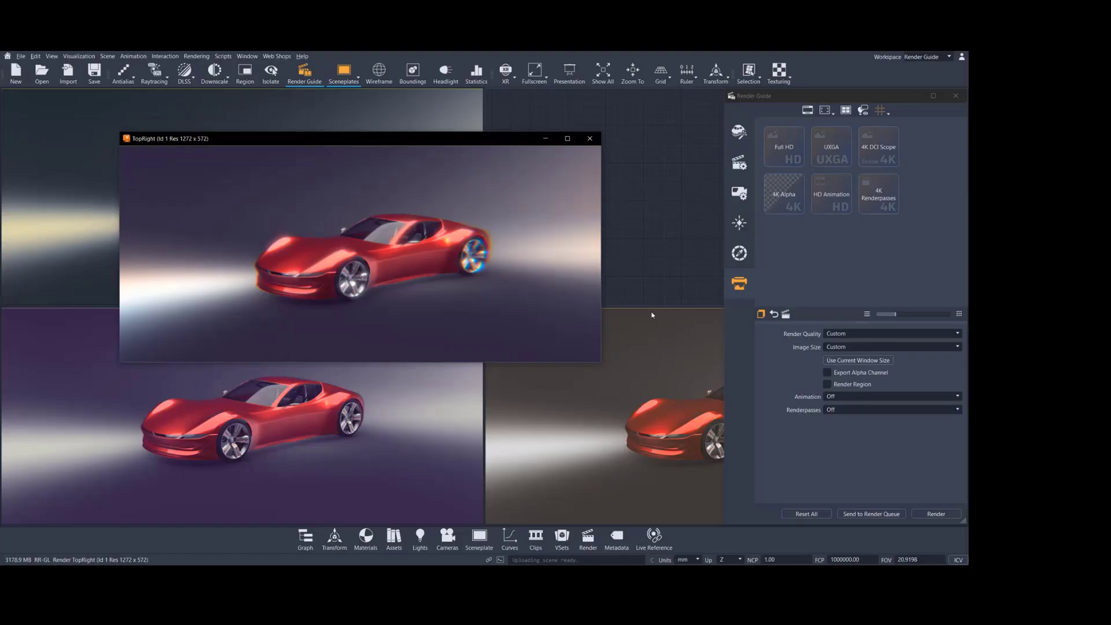
Resize the floating TopRight window to about 1548 x 240 and use the current window size as the image size
left_click_drag(601, 363, 706, 237)
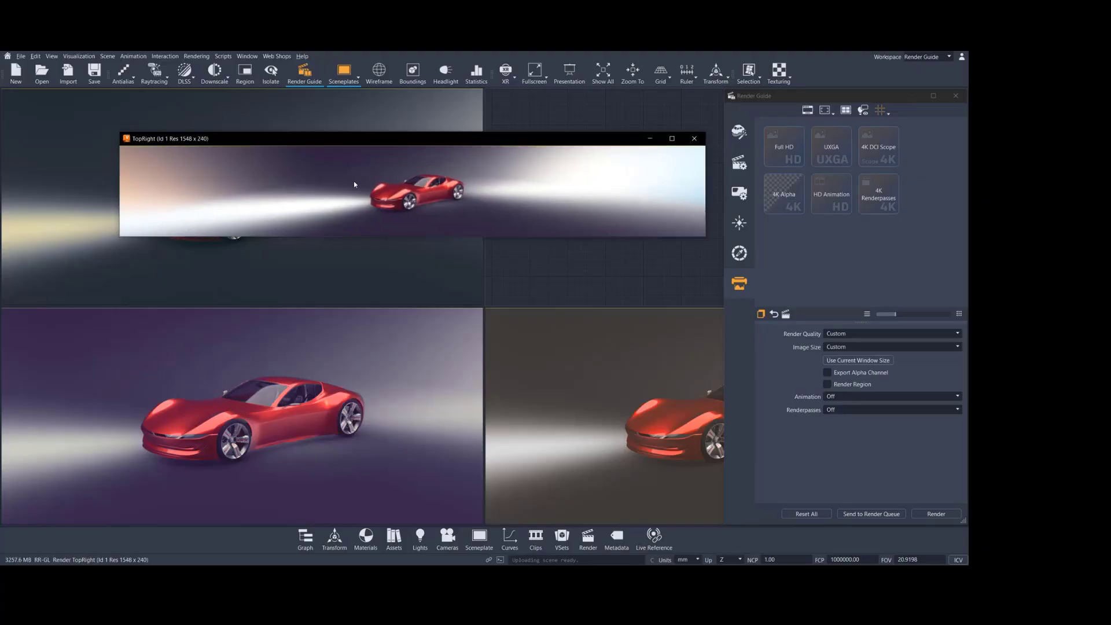
left_click_drag(399, 133, 354, 136)
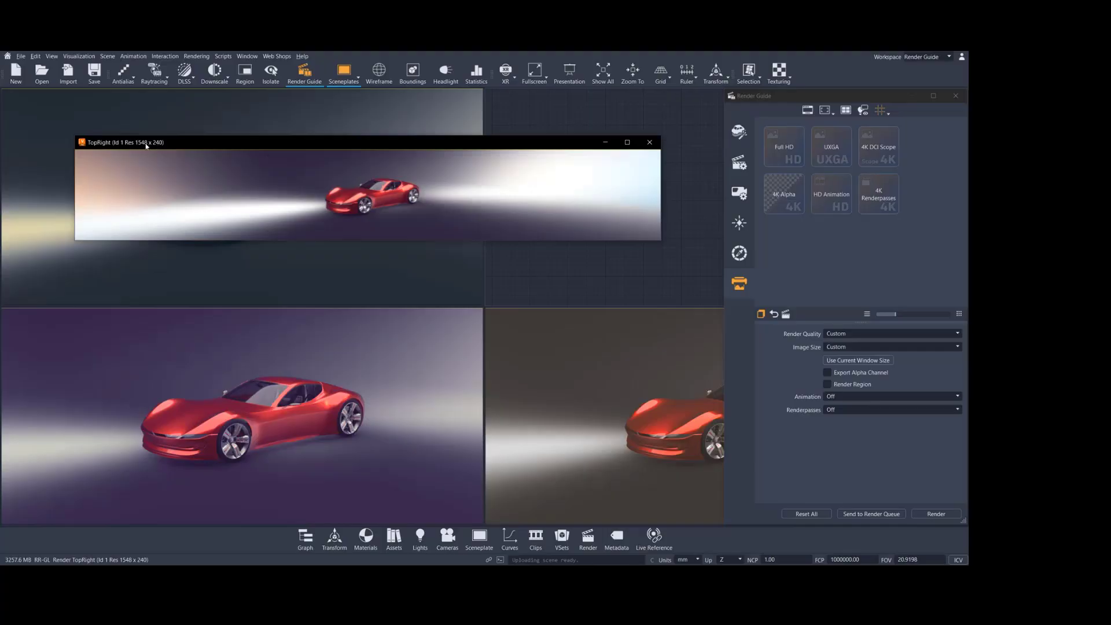
left_click(857, 361)
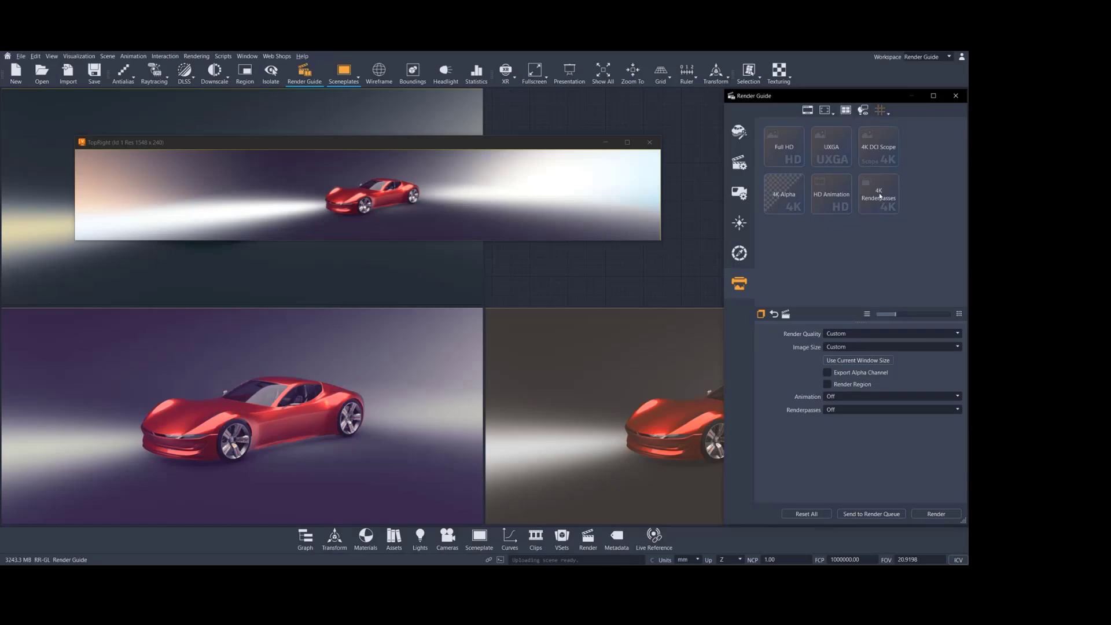
Review the preset image sizes in the Render Guide and compare them with the render window size options
left_click(861, 346)
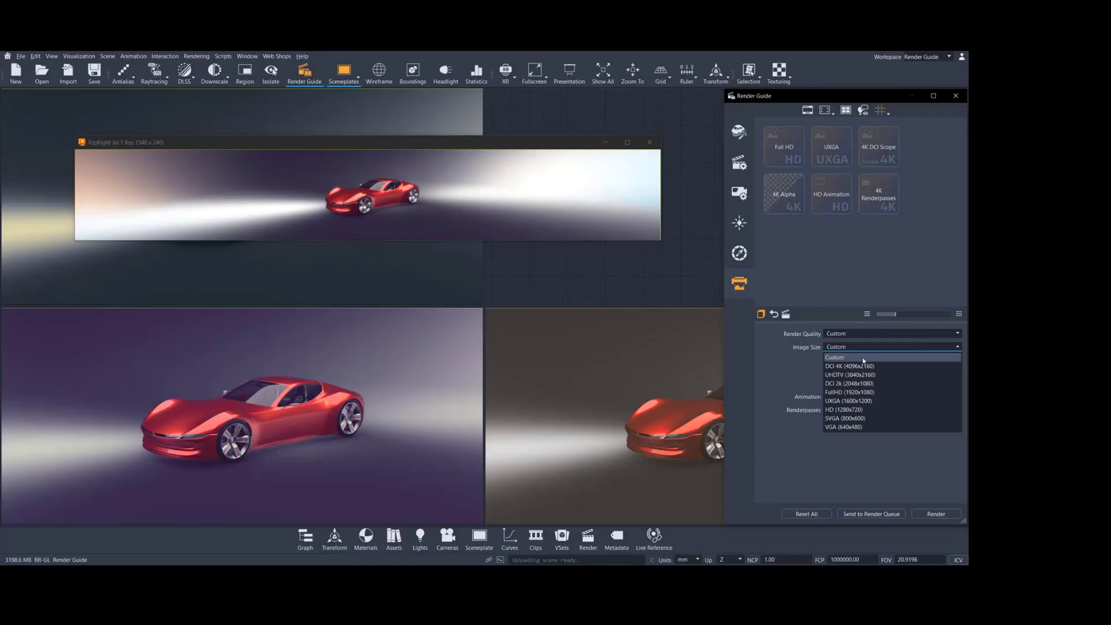
left_click(274, 58)
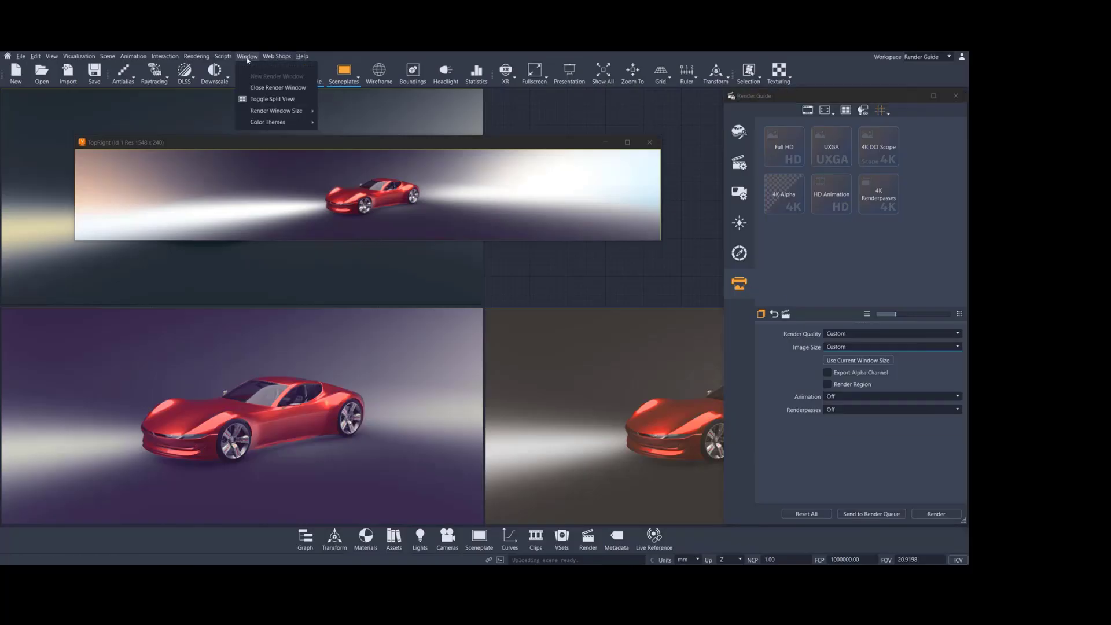
mouse_move(261, 111)
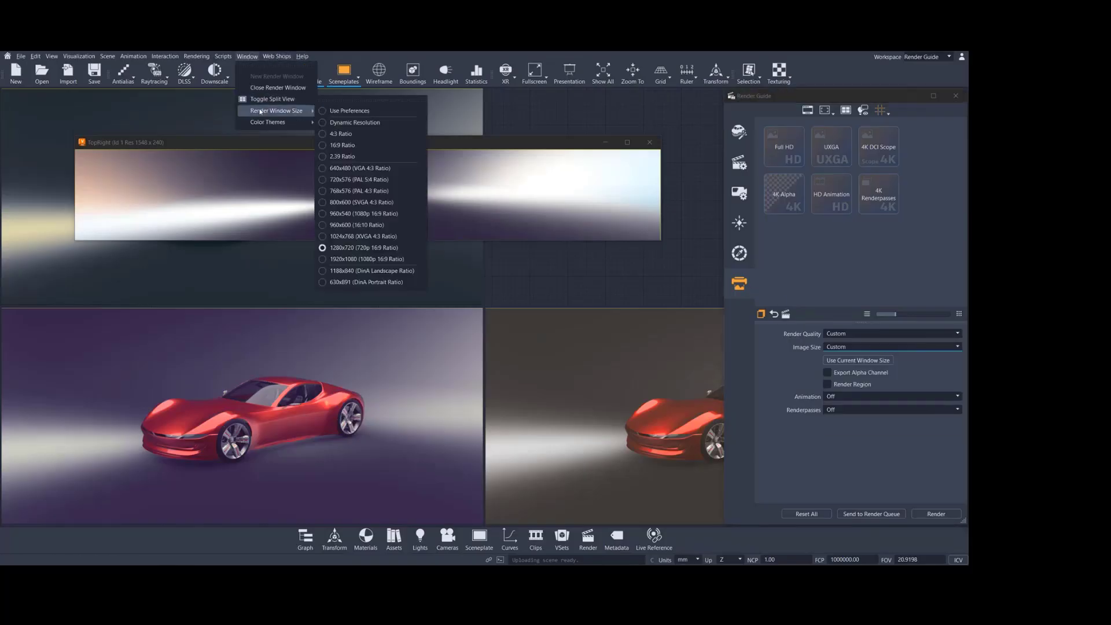
left_click(550, 123)
Resize the floating TopRight window to about 1592 x 528 and enable Export Alpha Channel
left_click_drag(373, 143, 377, 113)
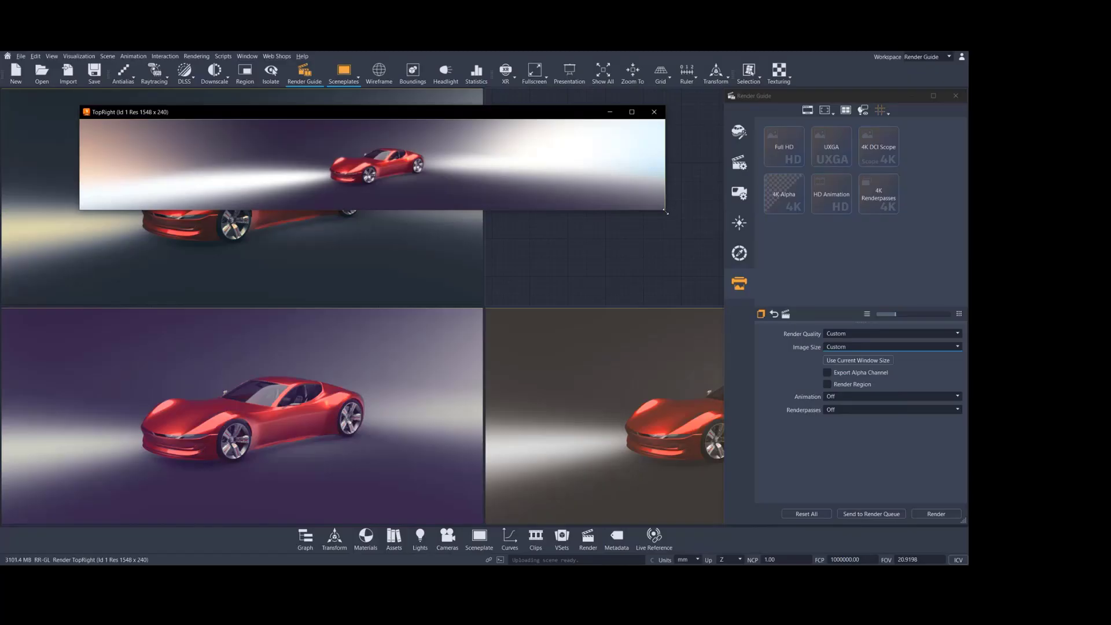
left_click_drag(666, 210, 683, 319)
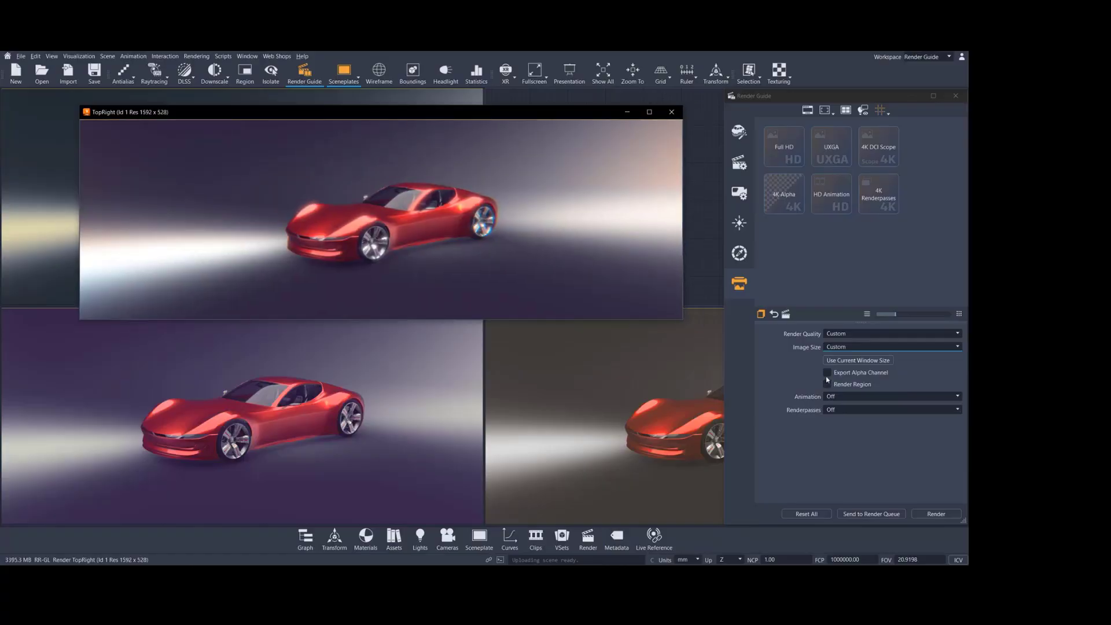
left_click(826, 372)
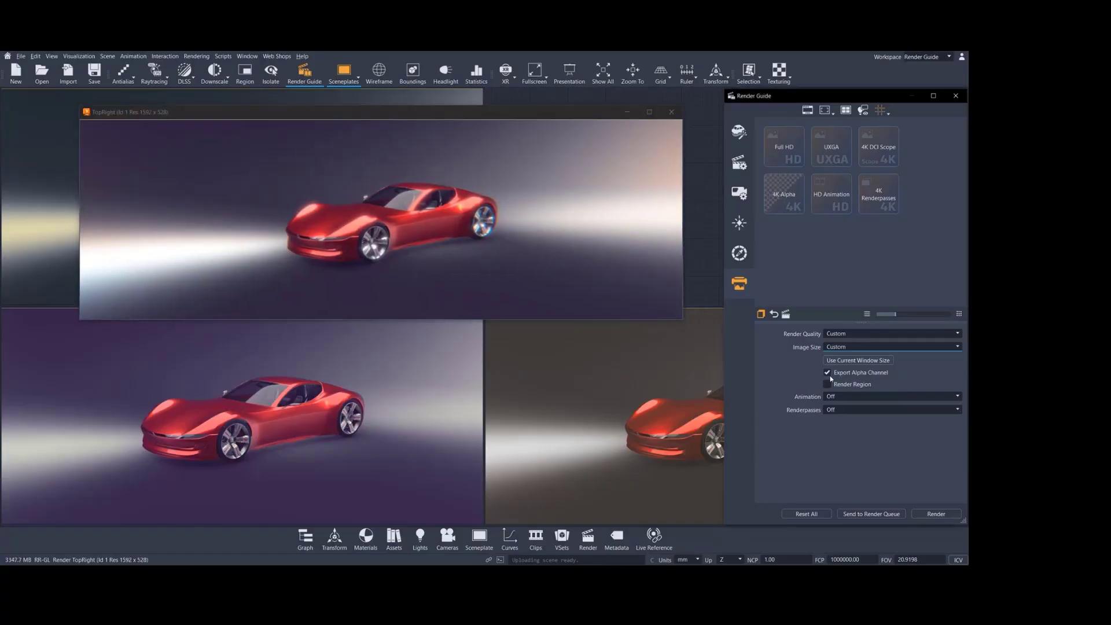
Show the whole environment dome in the TopRight window and expand Environments and Studio in a widened Scenegraph
left_click(499, 221)
scroll(519, 235, "down", 5)
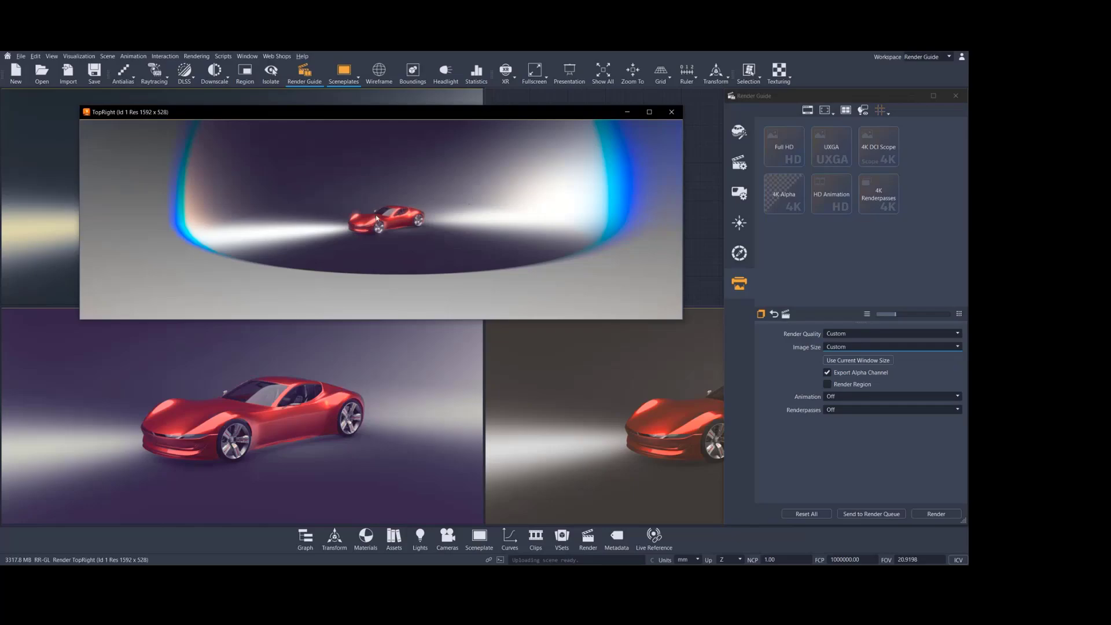
left_click_drag(524, 200, 502, 242)
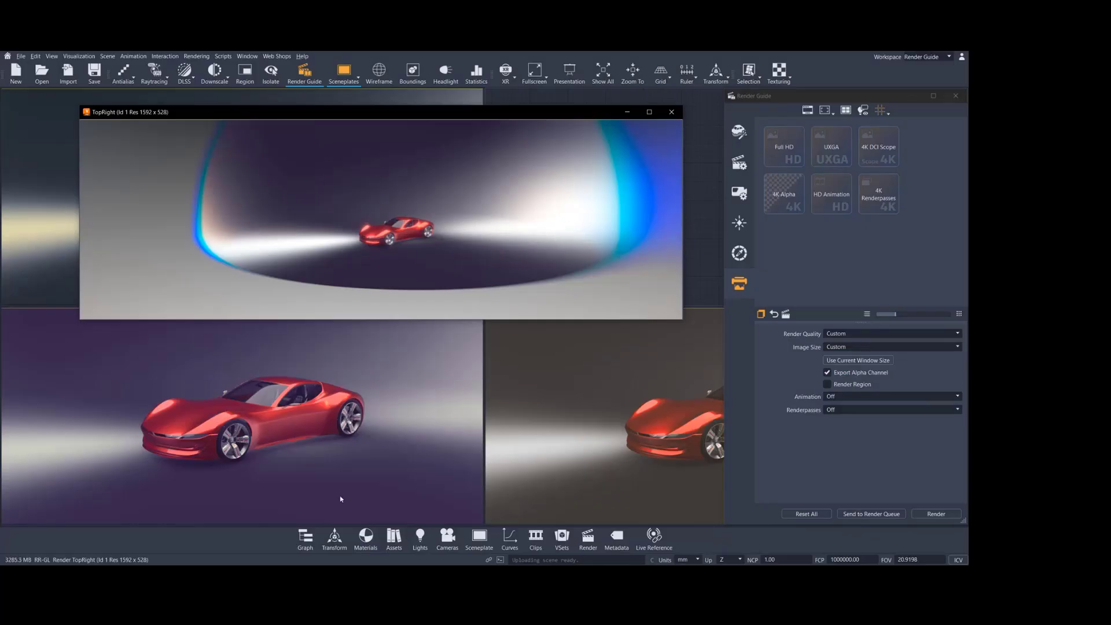
left_click(305, 538)
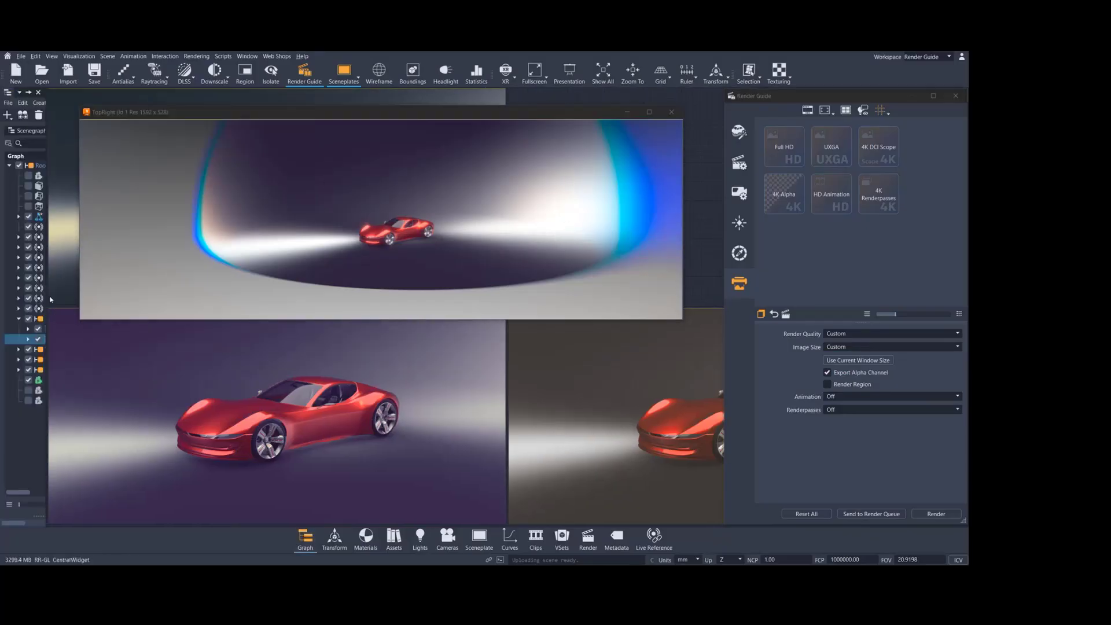
left_click_drag(48, 299, 149, 301)
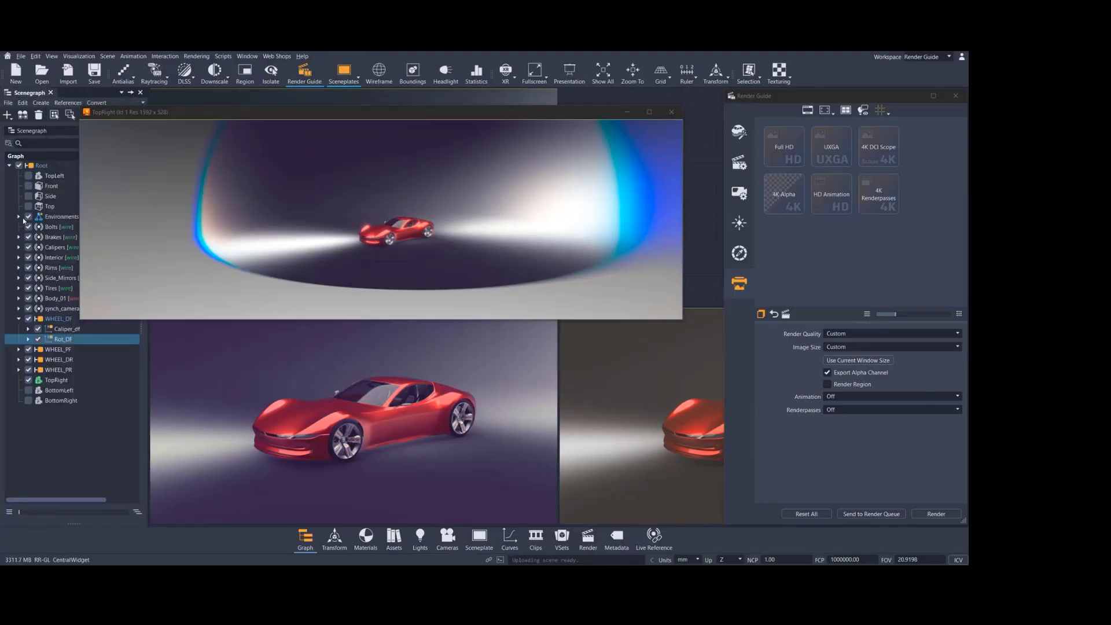
left_click(19, 217)
left_click(28, 227)
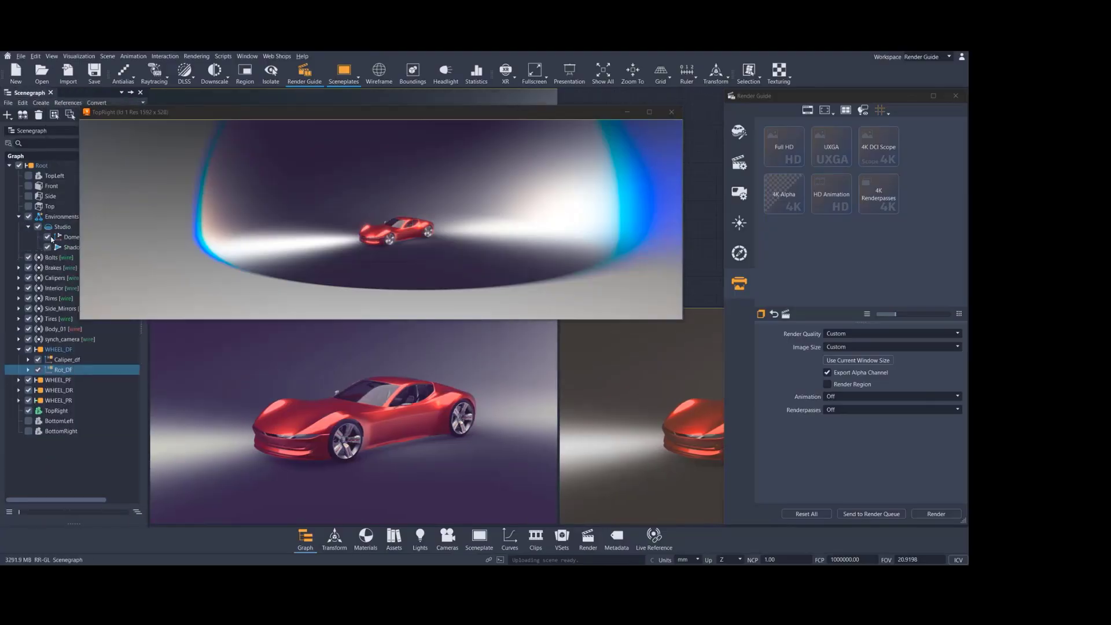
Temporarily hide the Studio environment's dome to preview the background without it, and turn it back on
left_click(47, 237)
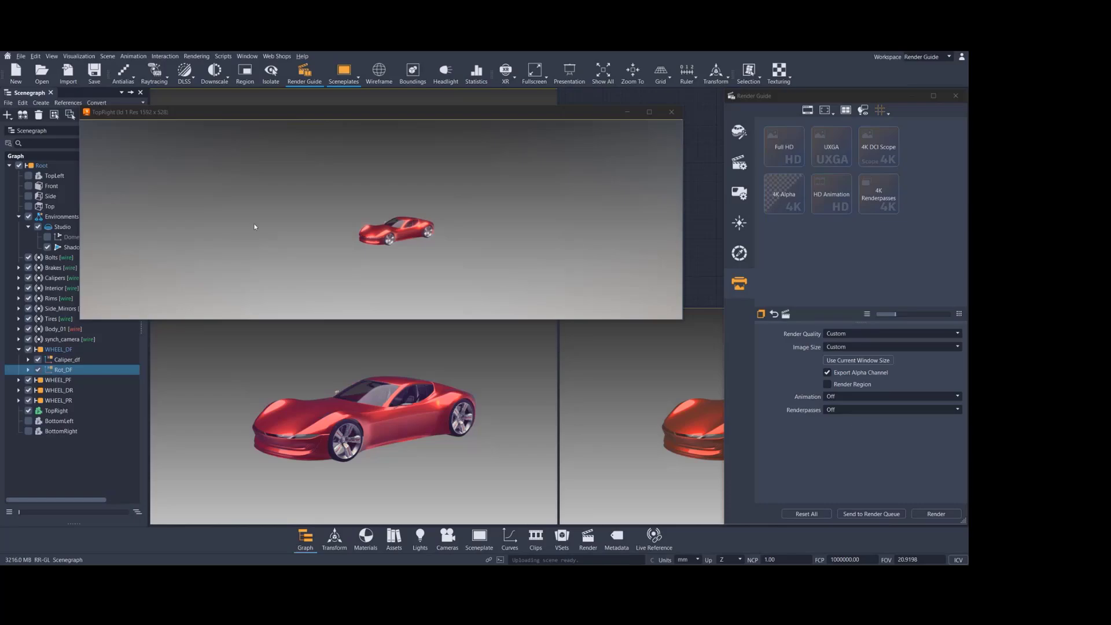
left_click(47, 237)
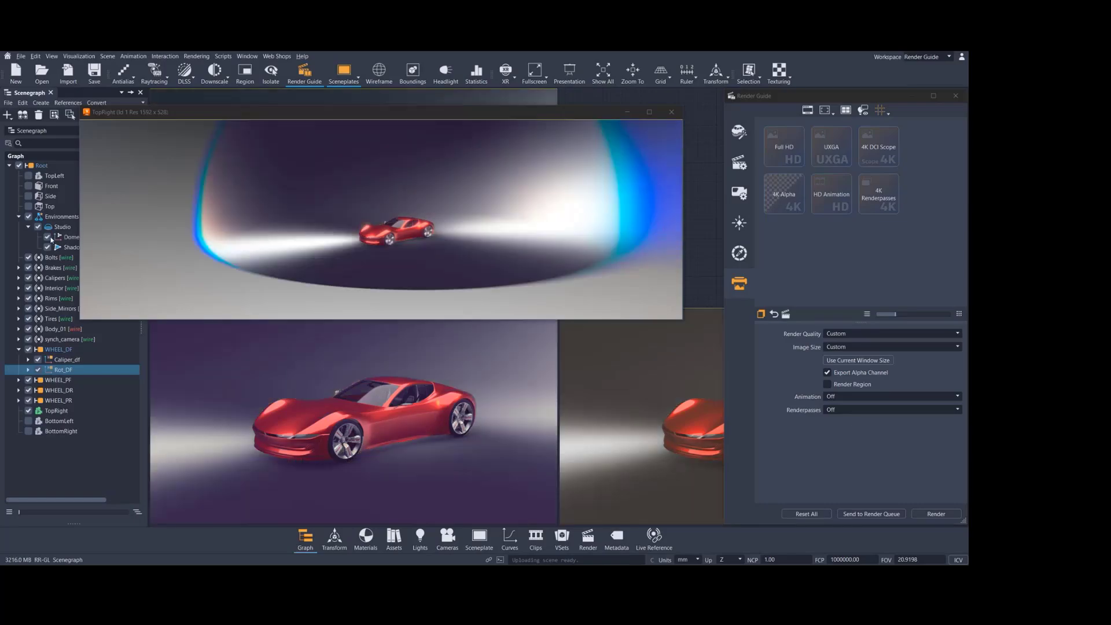
right_click_drag(495, 248, 501, 298)
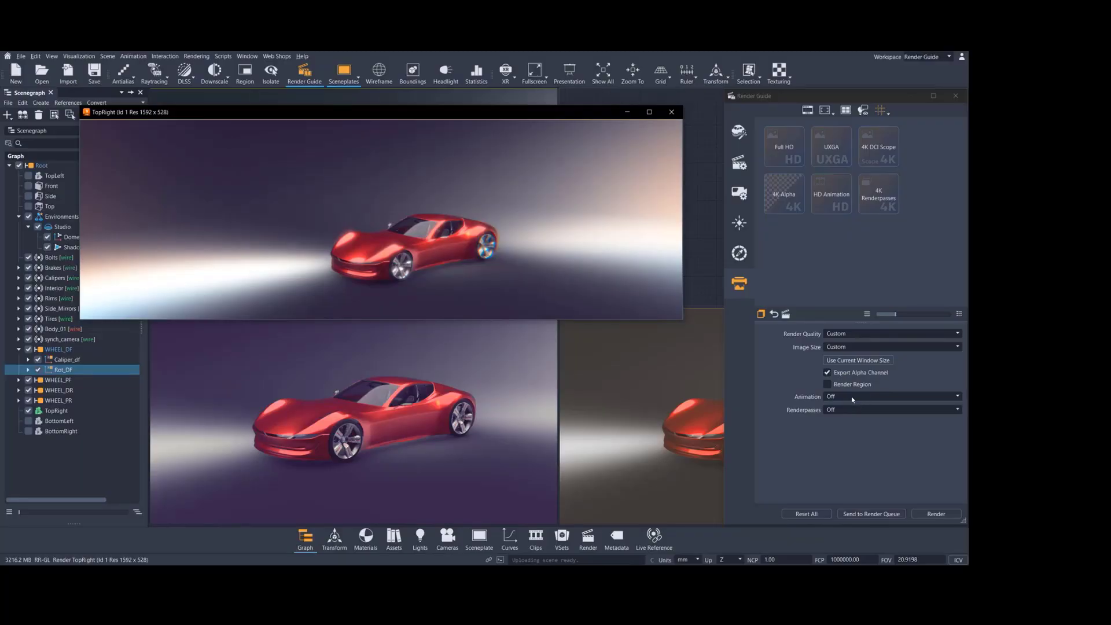
Start rendering the TopRight view with the current Render Guide settings
left_click(936, 513)
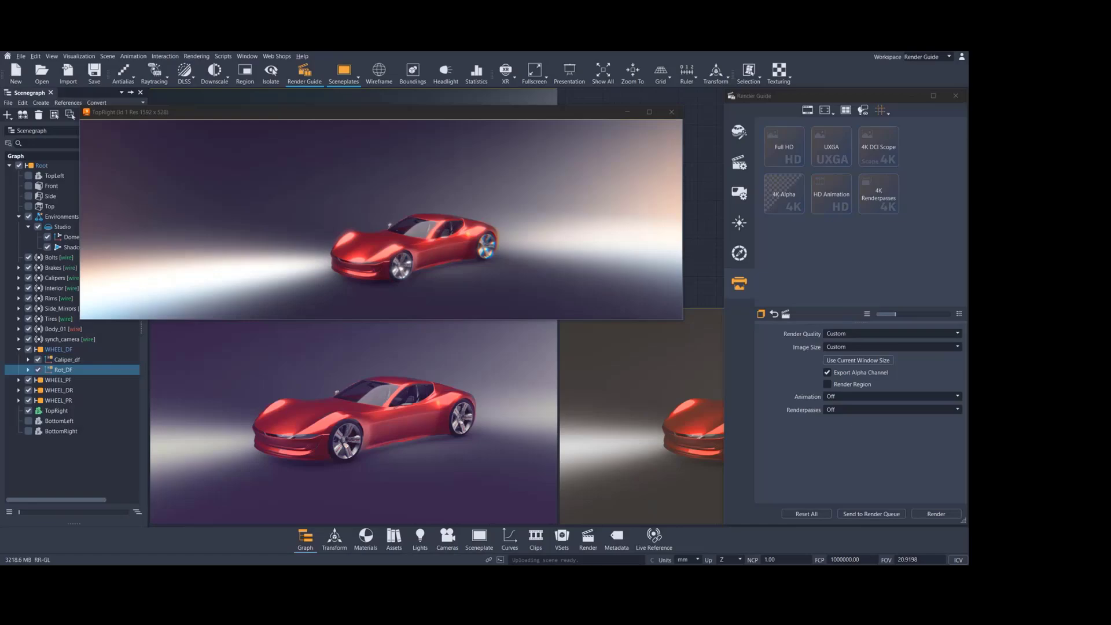
left_click(605, 214)
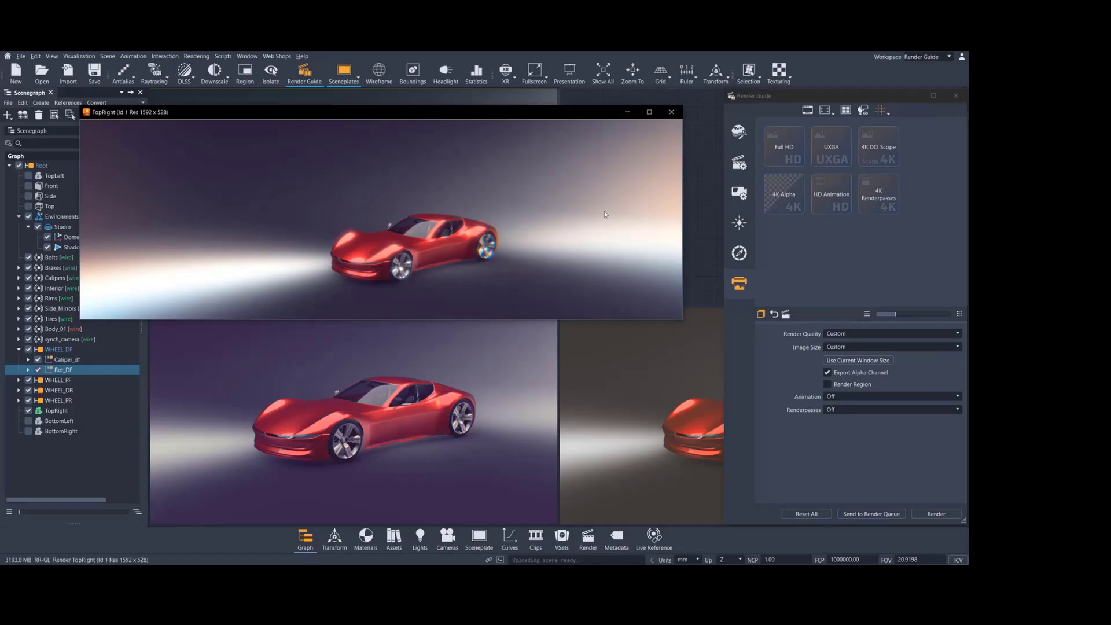
Return the floating TopRight view to the split layout, detach it again, and close it to remove it from the layout
key("Escape")
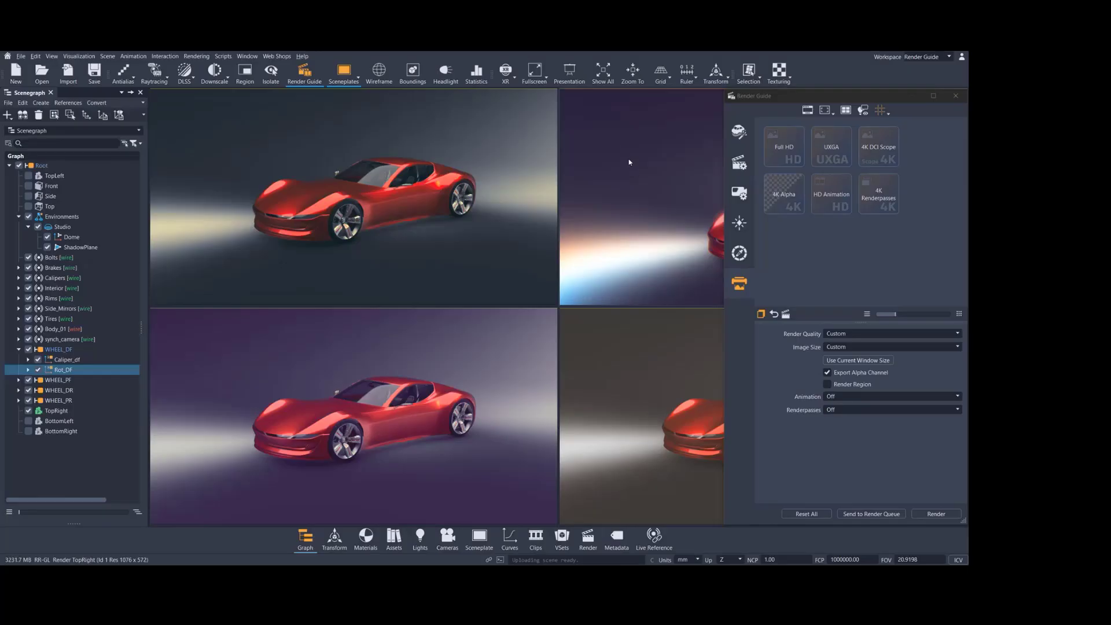
double_click(629, 162)
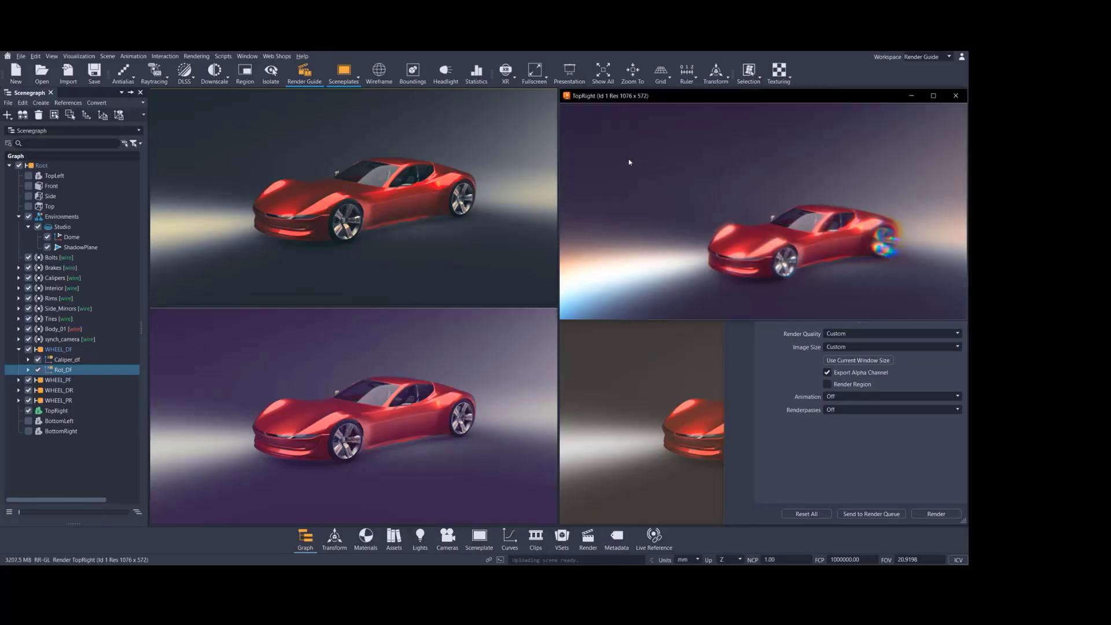
left_click(955, 95)
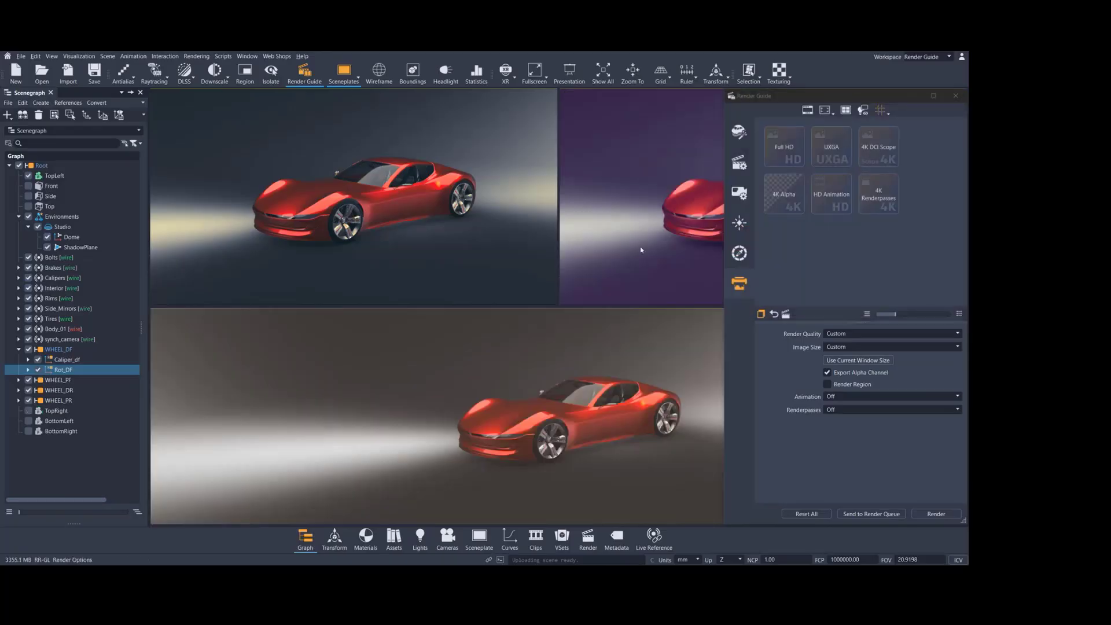
Move the Render Guide off the wide lower view, then detach the BottomRight view and close it
left_click(592, 359)
double_click(844, 96)
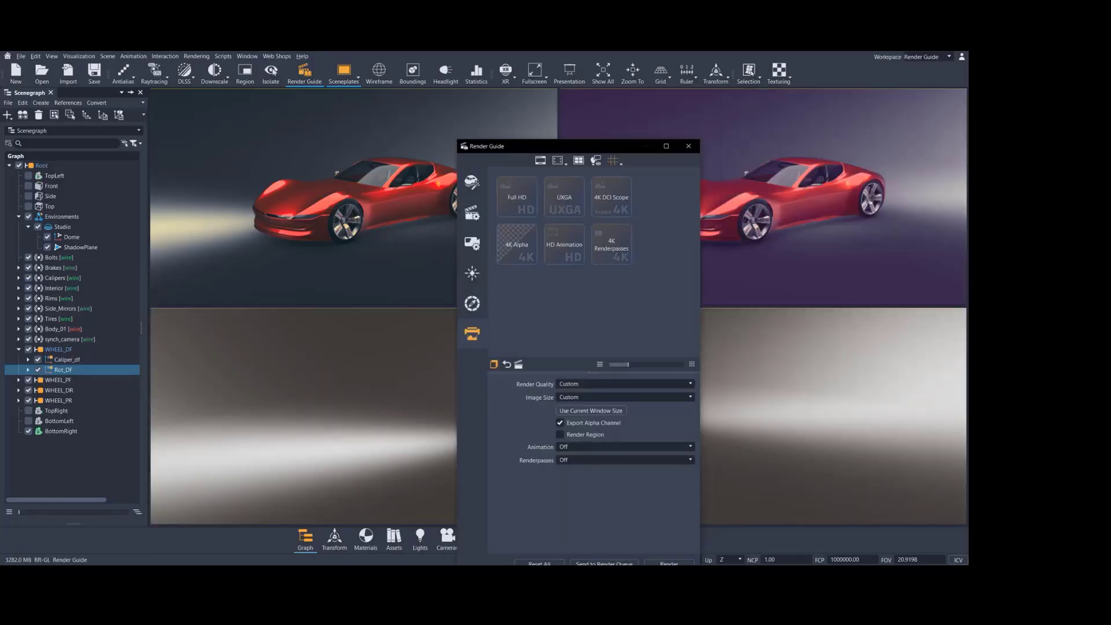
double_click(863, 342)
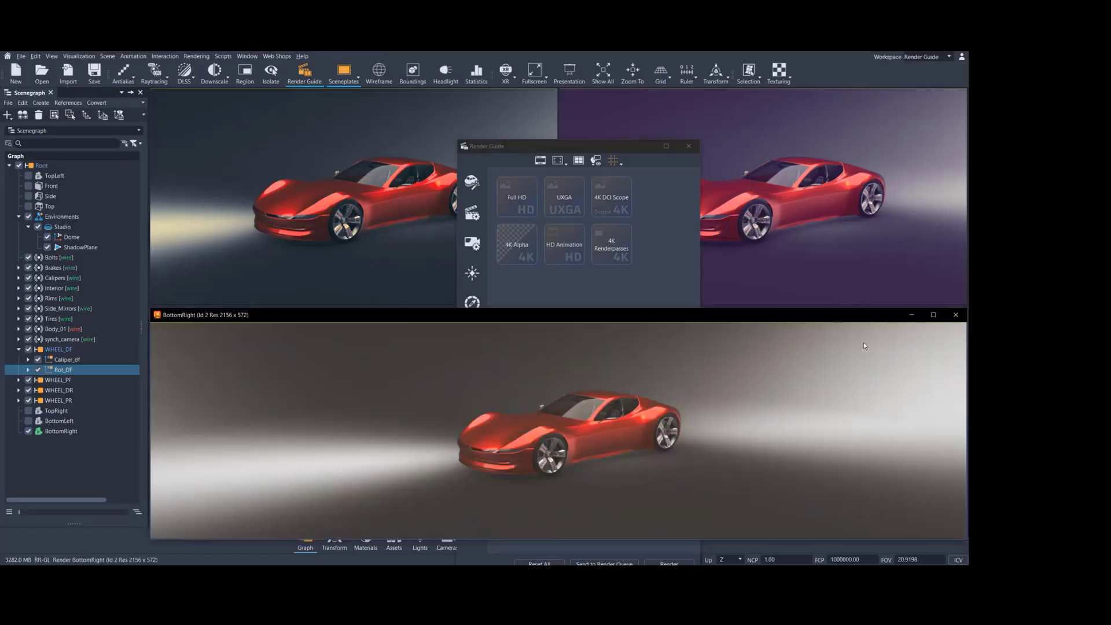
left_click(955, 314)
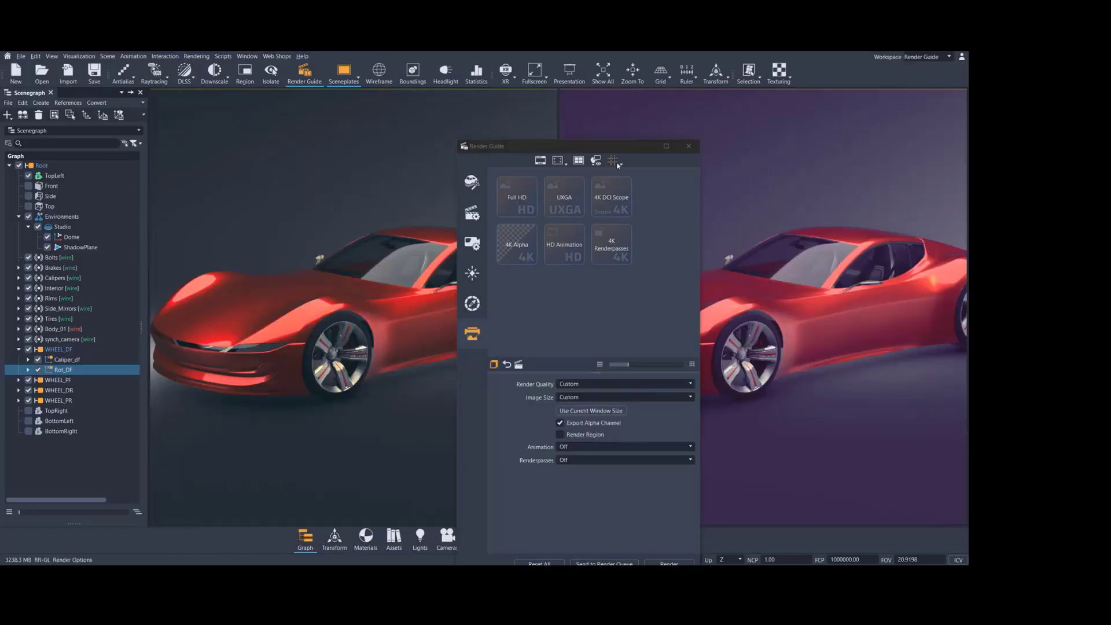
Zoom out the two remaining views to show the whole car, and temporarily switch from split view to a single view
left_click_drag(613, 147, 535, 406)
right_click_drag(471, 351, 468, 263)
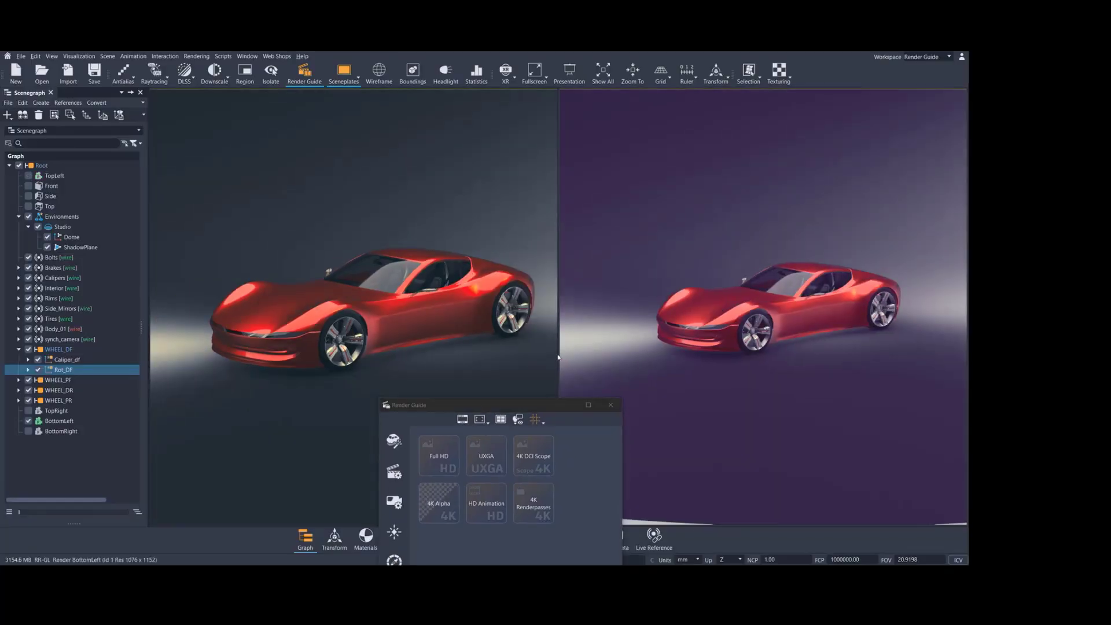
left_click_drag(525, 409, 790, 140)
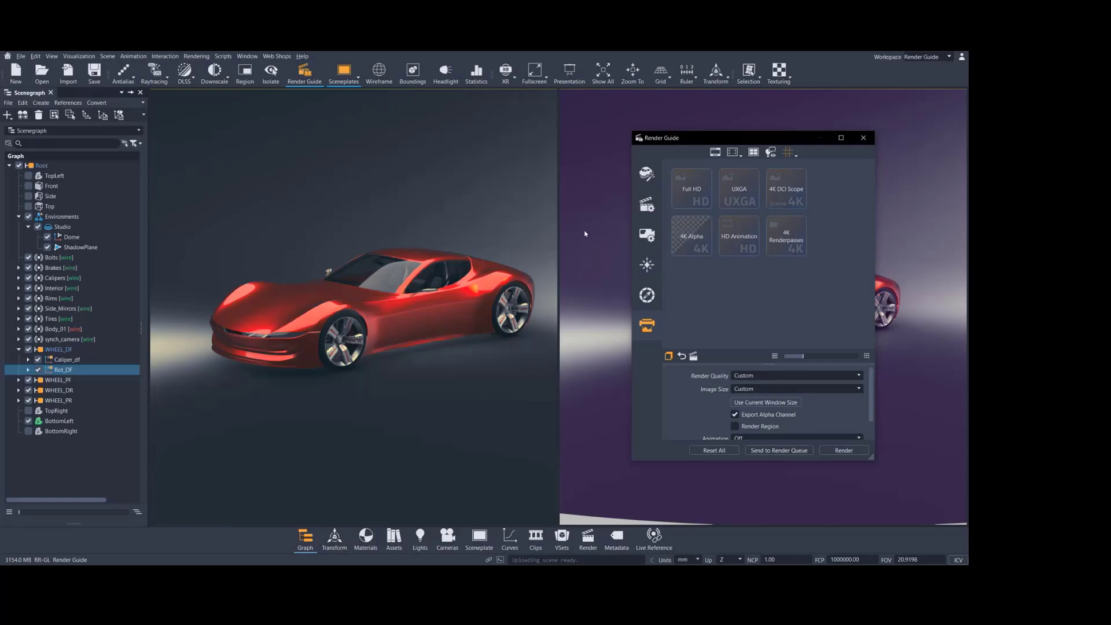
left_click(756, 155)
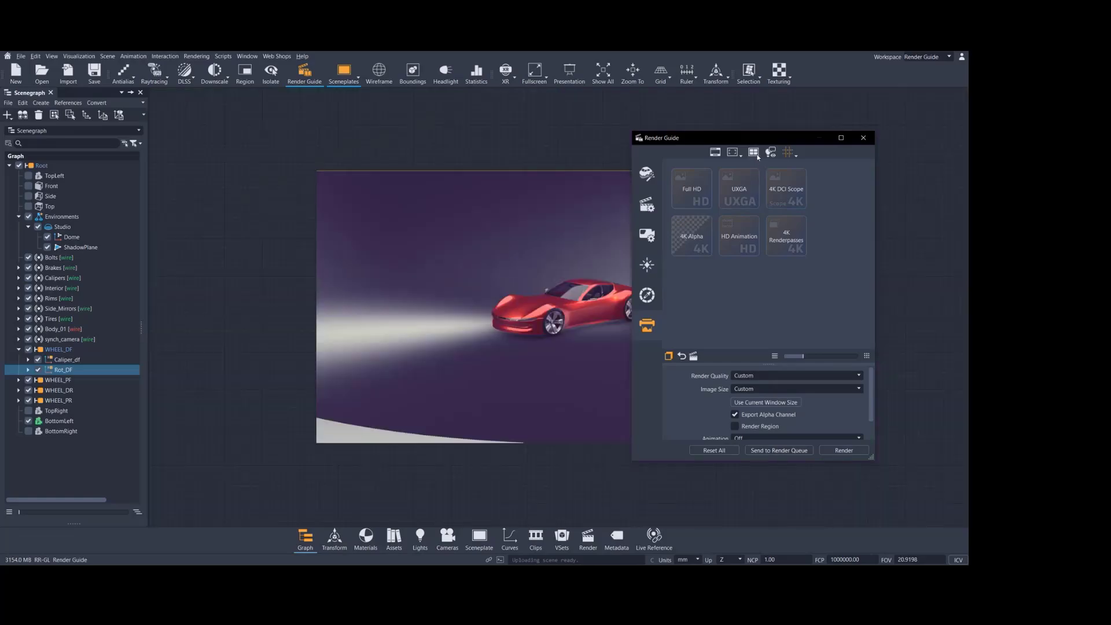
left_click(755, 155)
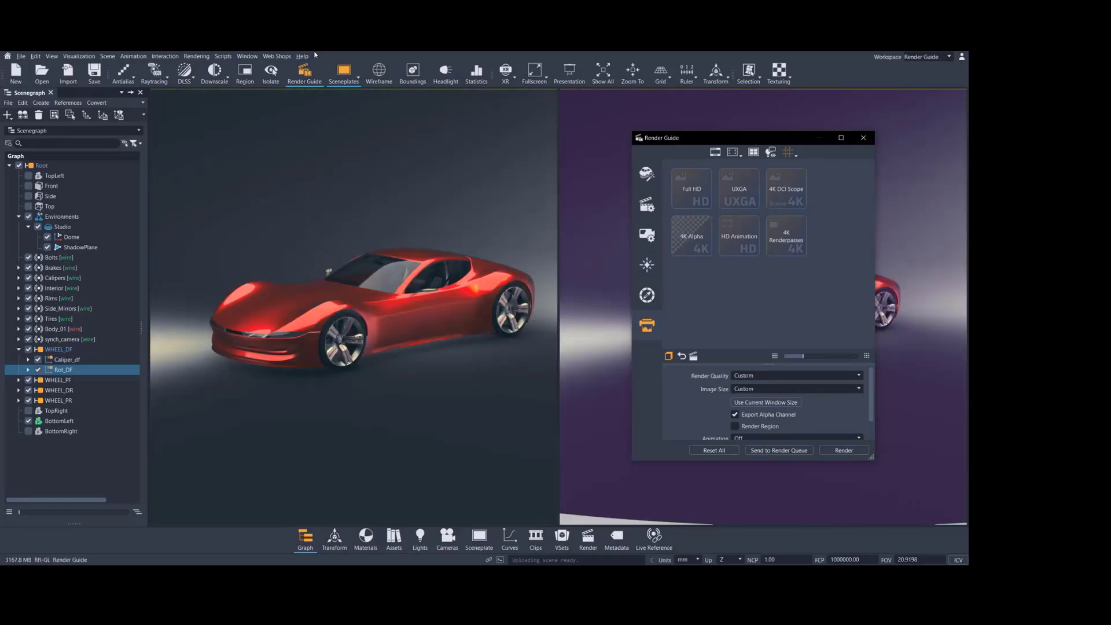
Add two new render windows to the split view
left_click(247, 56)
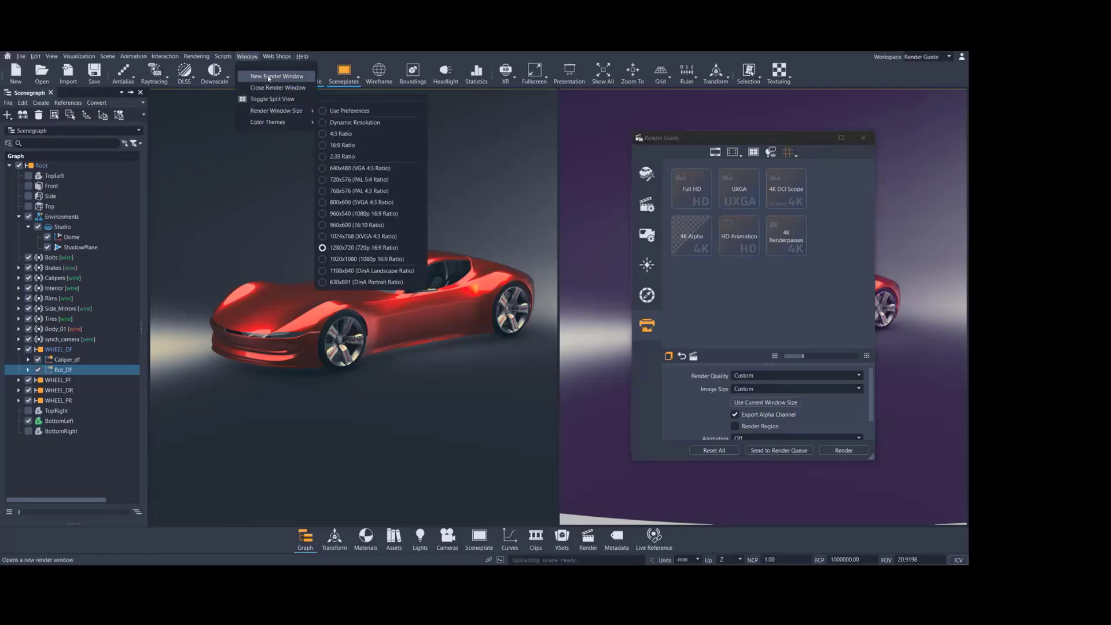
left_click(268, 77)
left_click(247, 56)
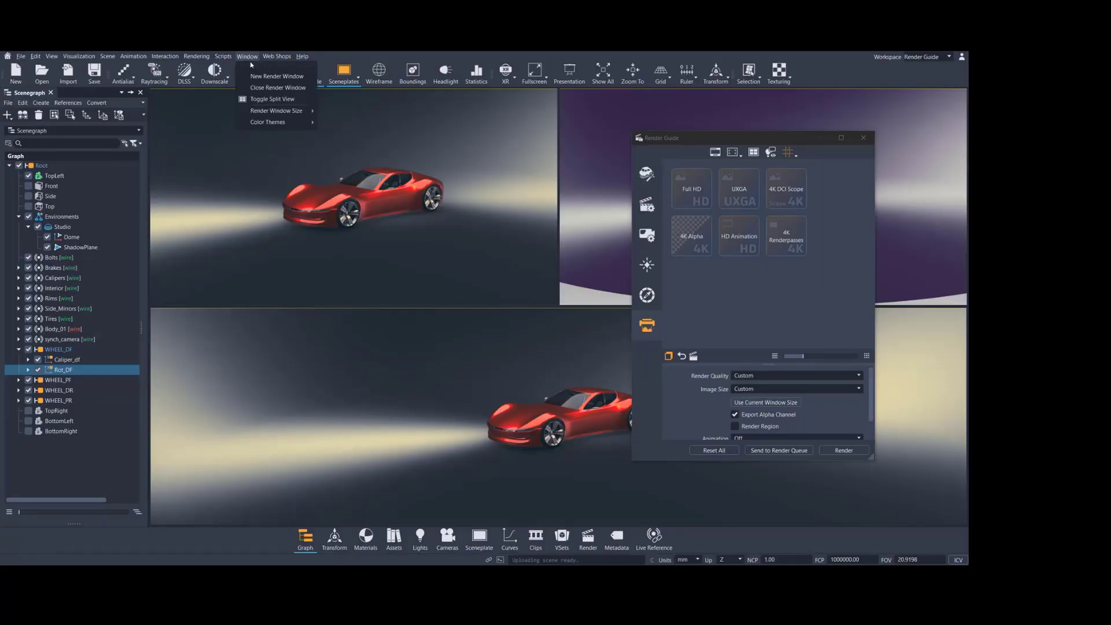
left_click(268, 74)
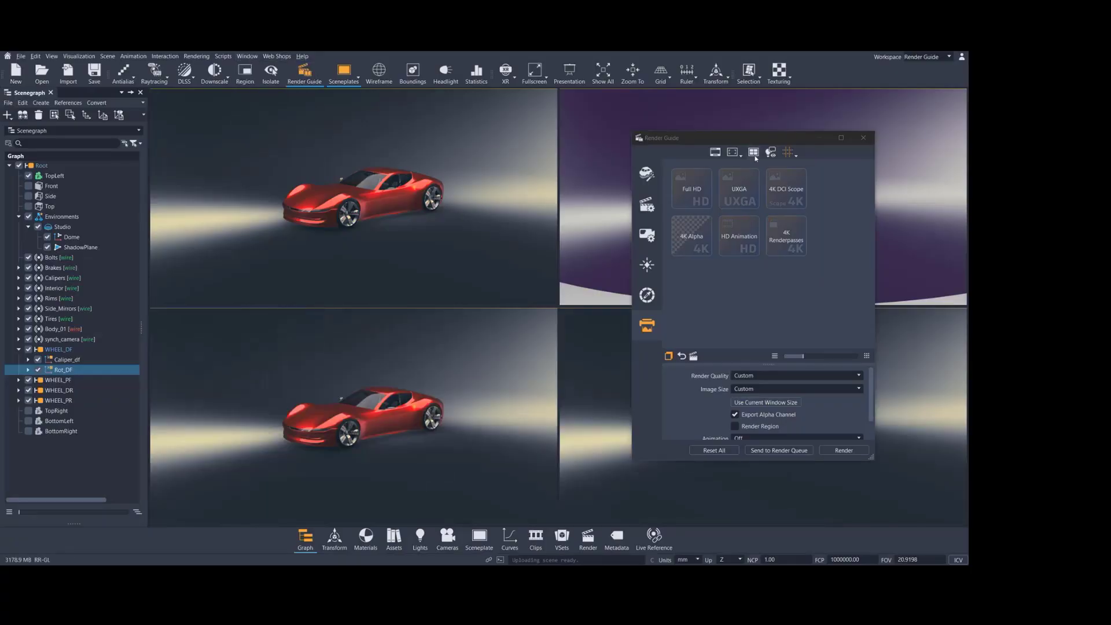